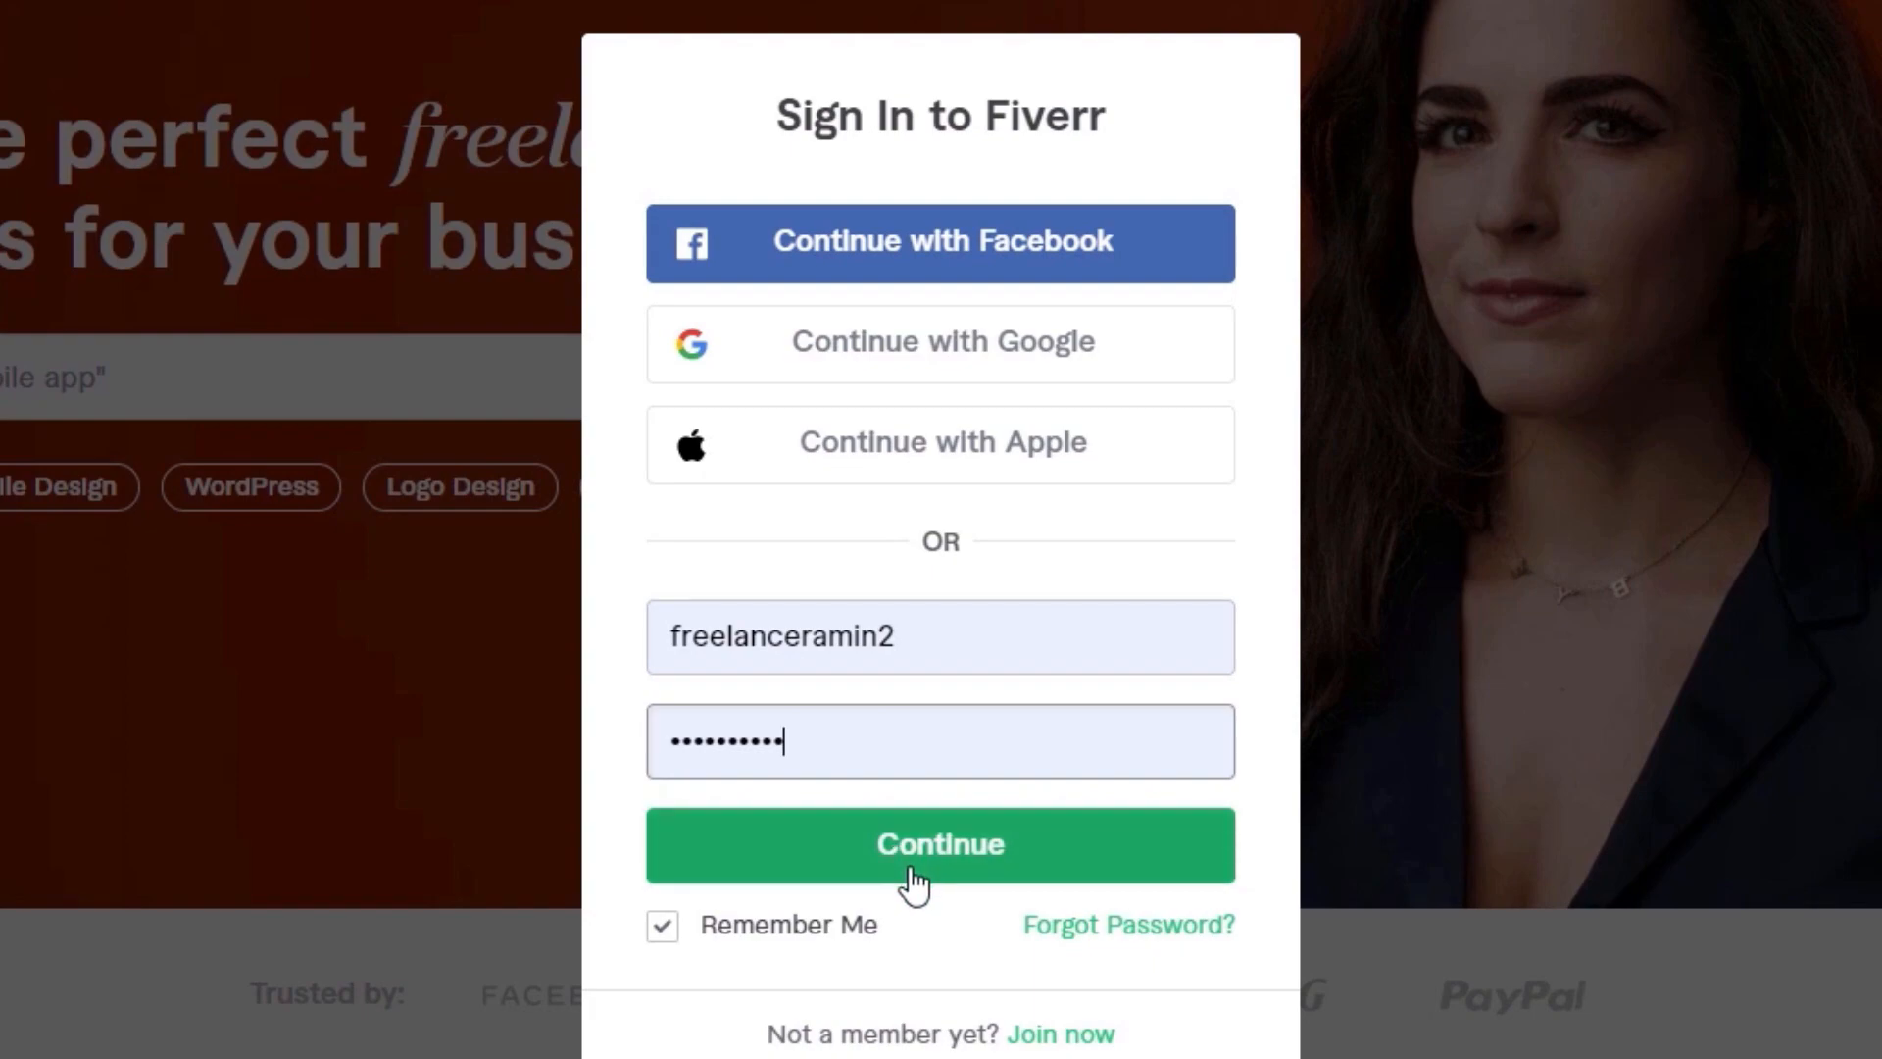
# Step: Sign in to Fiverr with the filled-in credentials and open the account's profile page
pyautogui.click(983, 851)
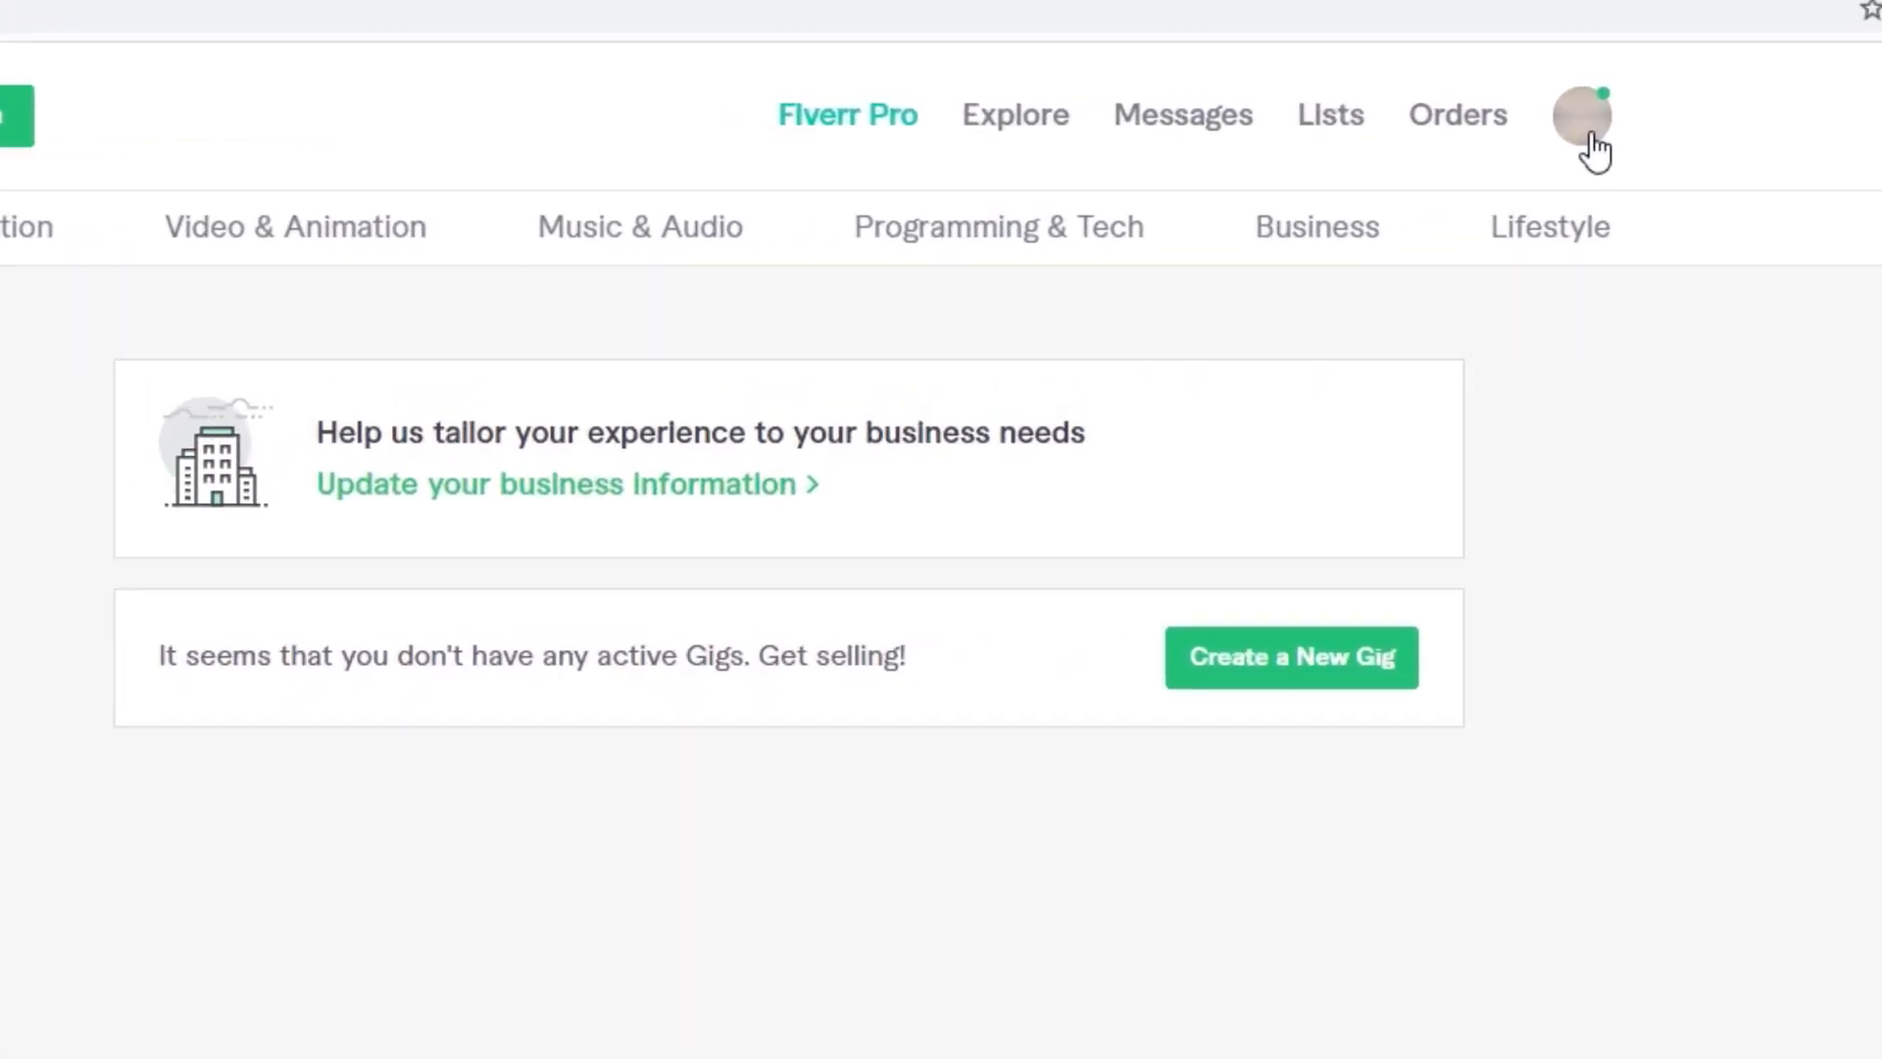
pyautogui.click(1590, 138)
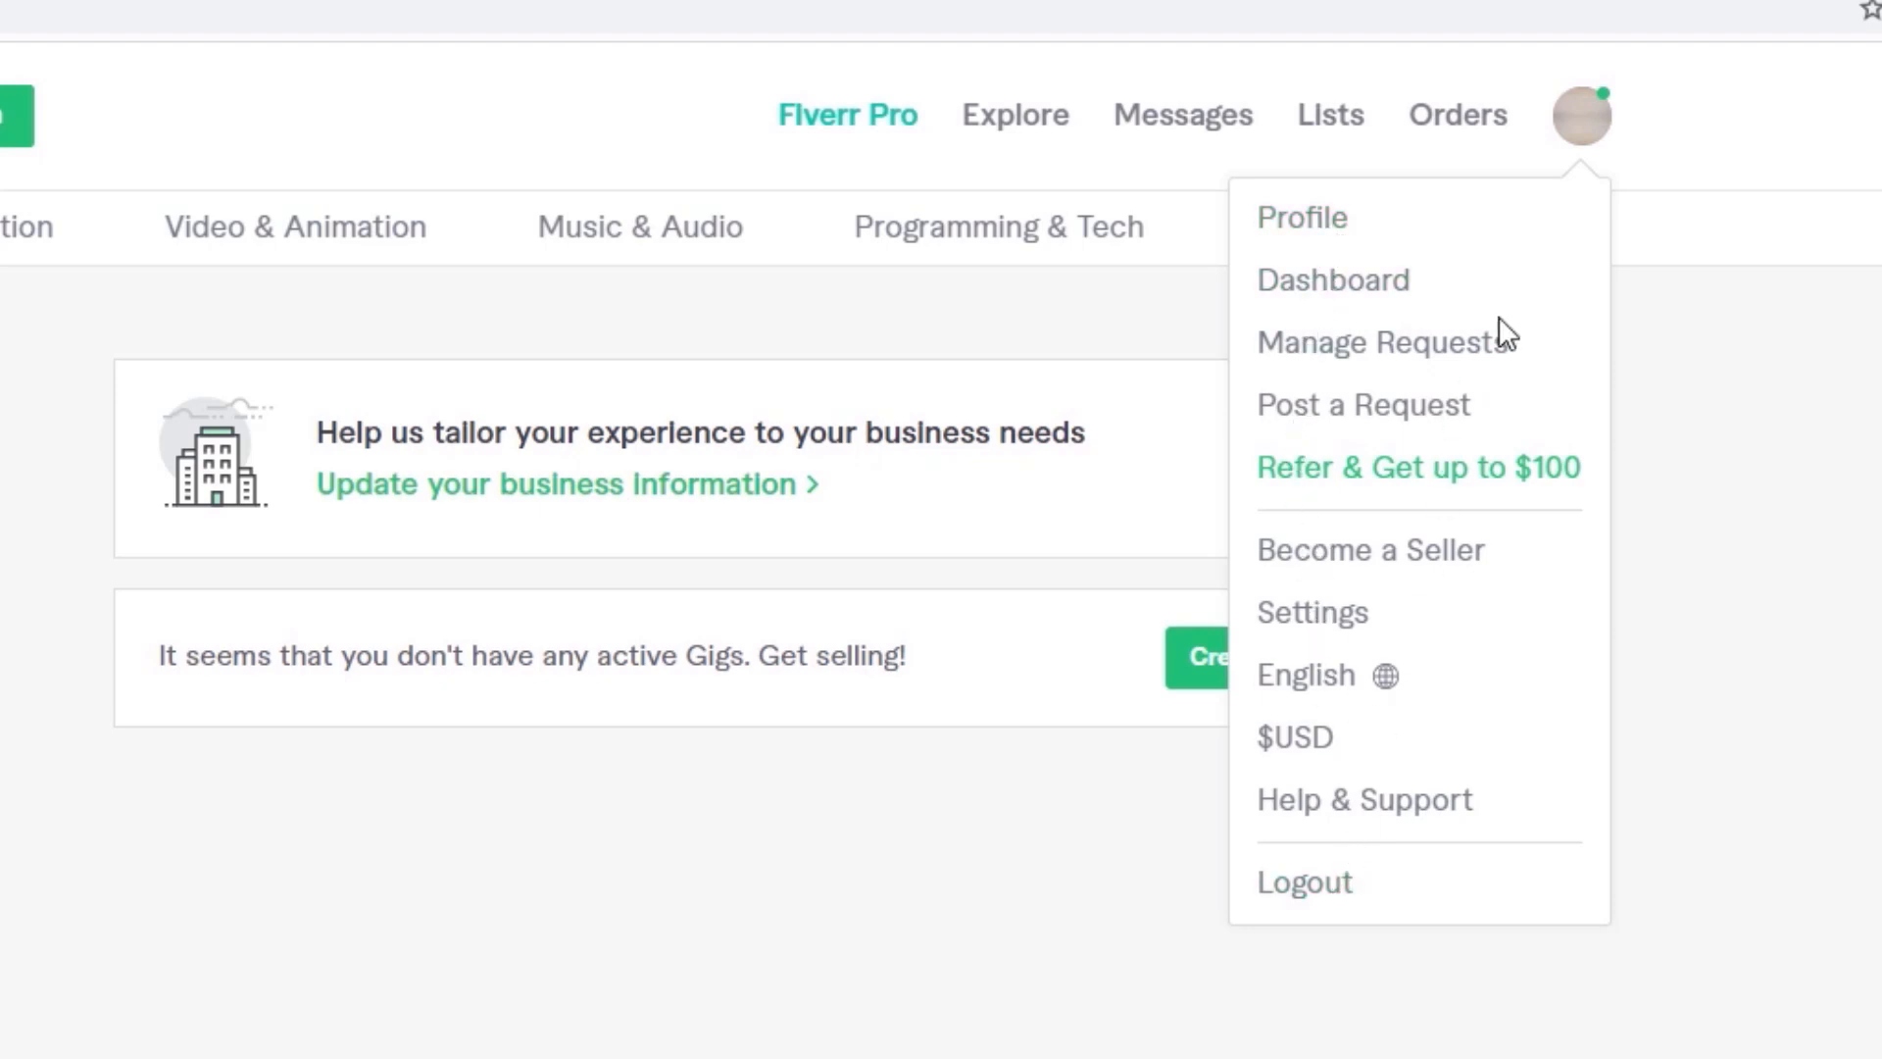
pyautogui.click(1323, 232)
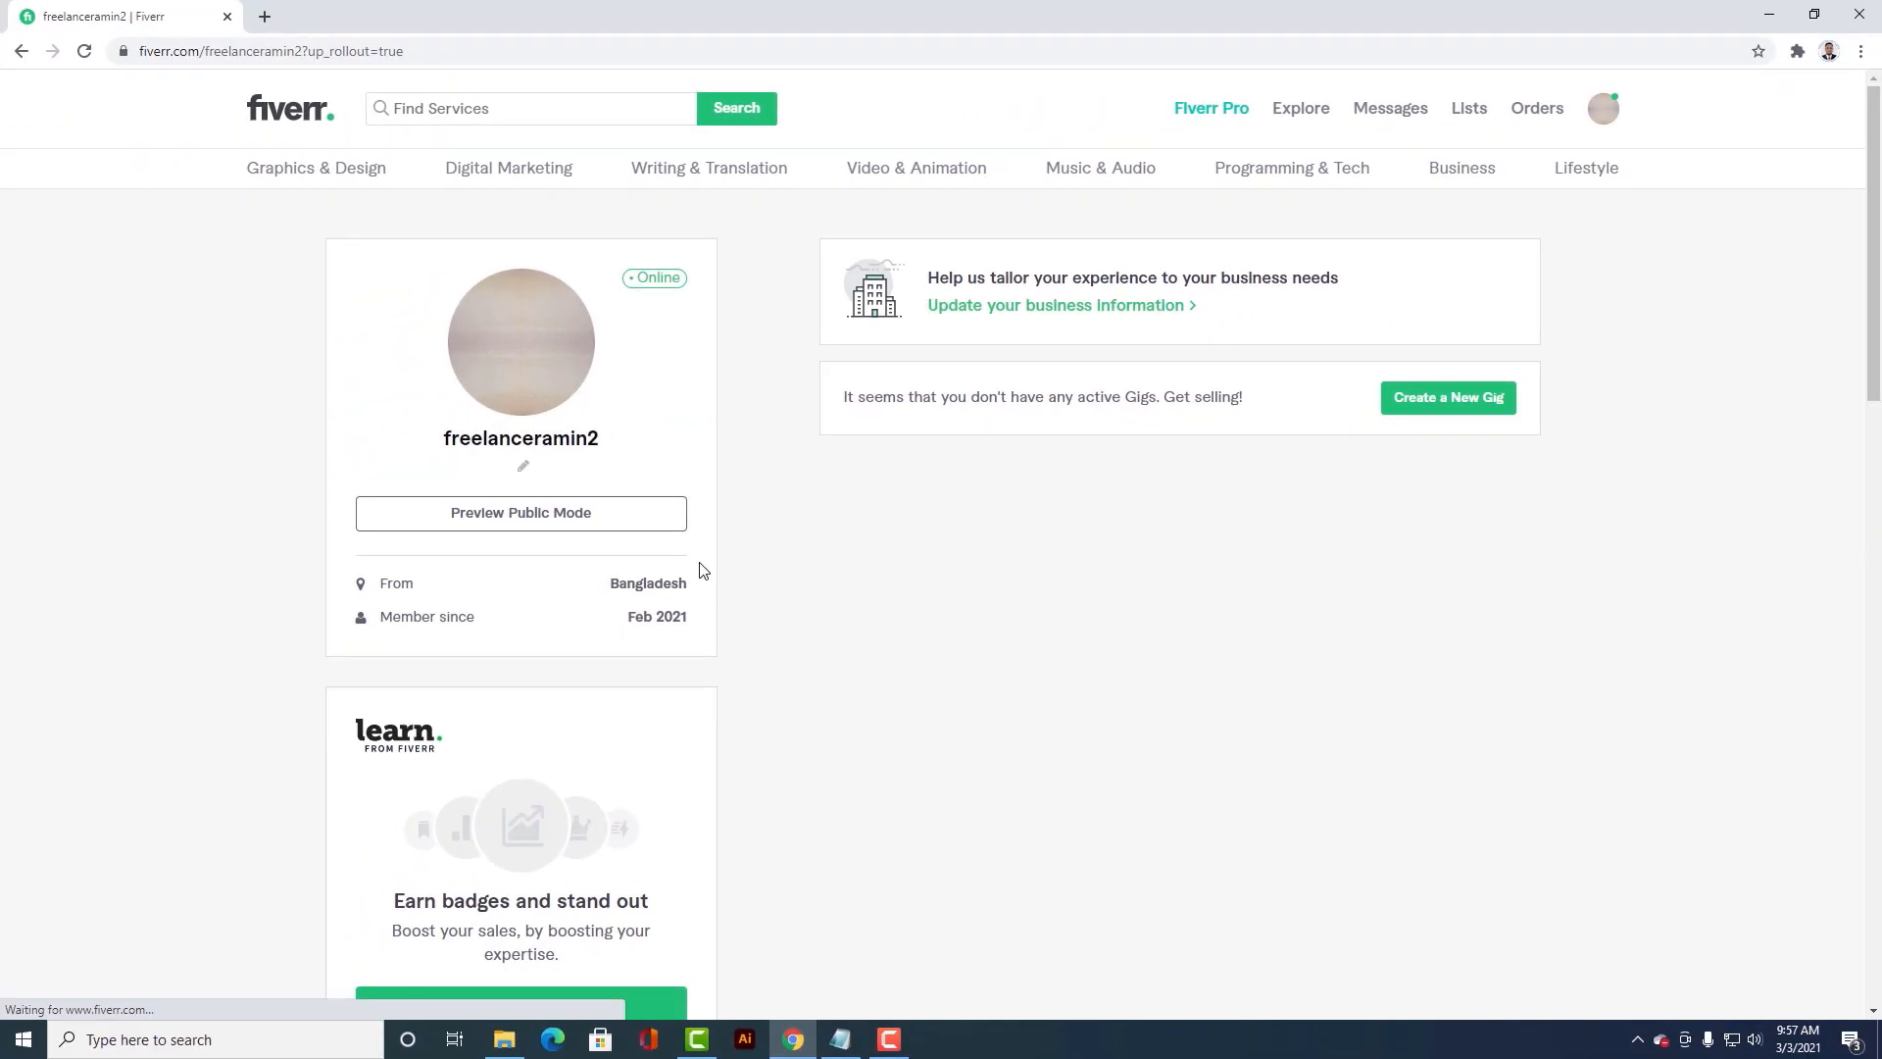
# Step: Upload the Profile image from the Desktop folder as the account's profile picture
pyautogui.moveTo(517, 279)
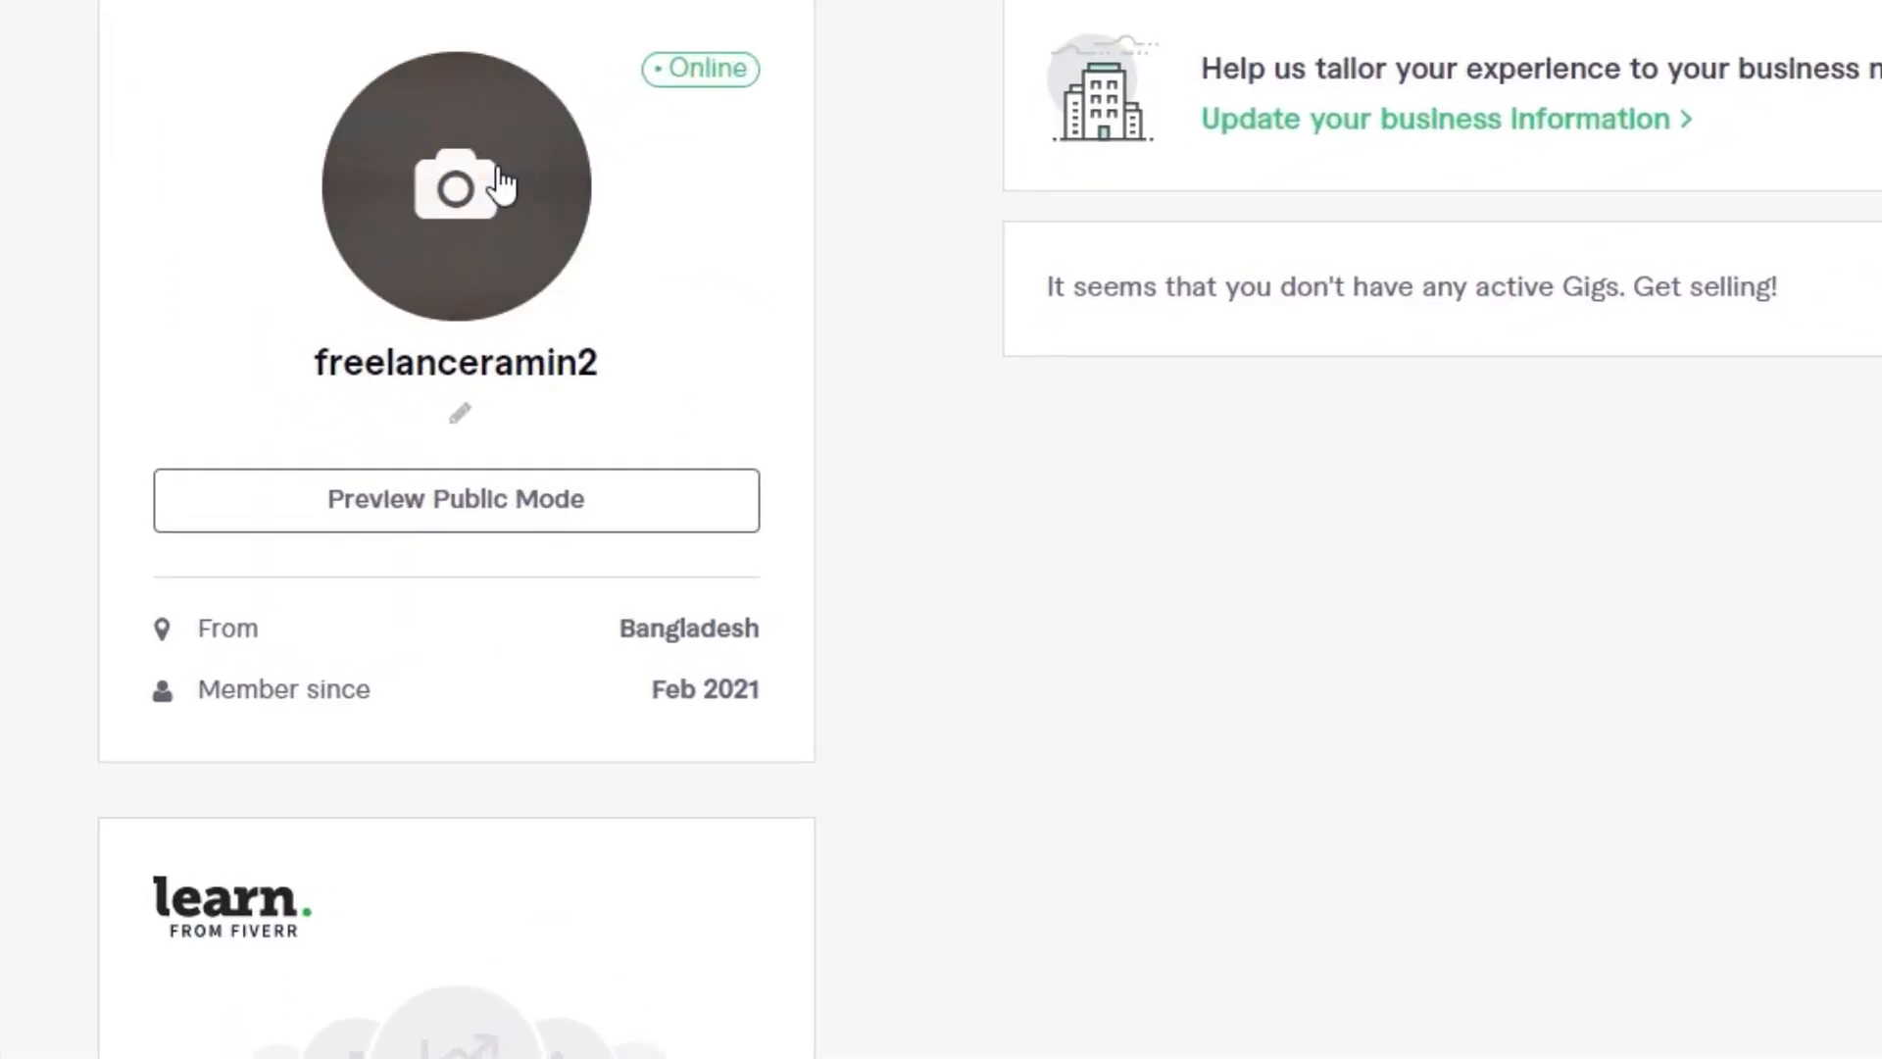
pyautogui.click(492, 235)
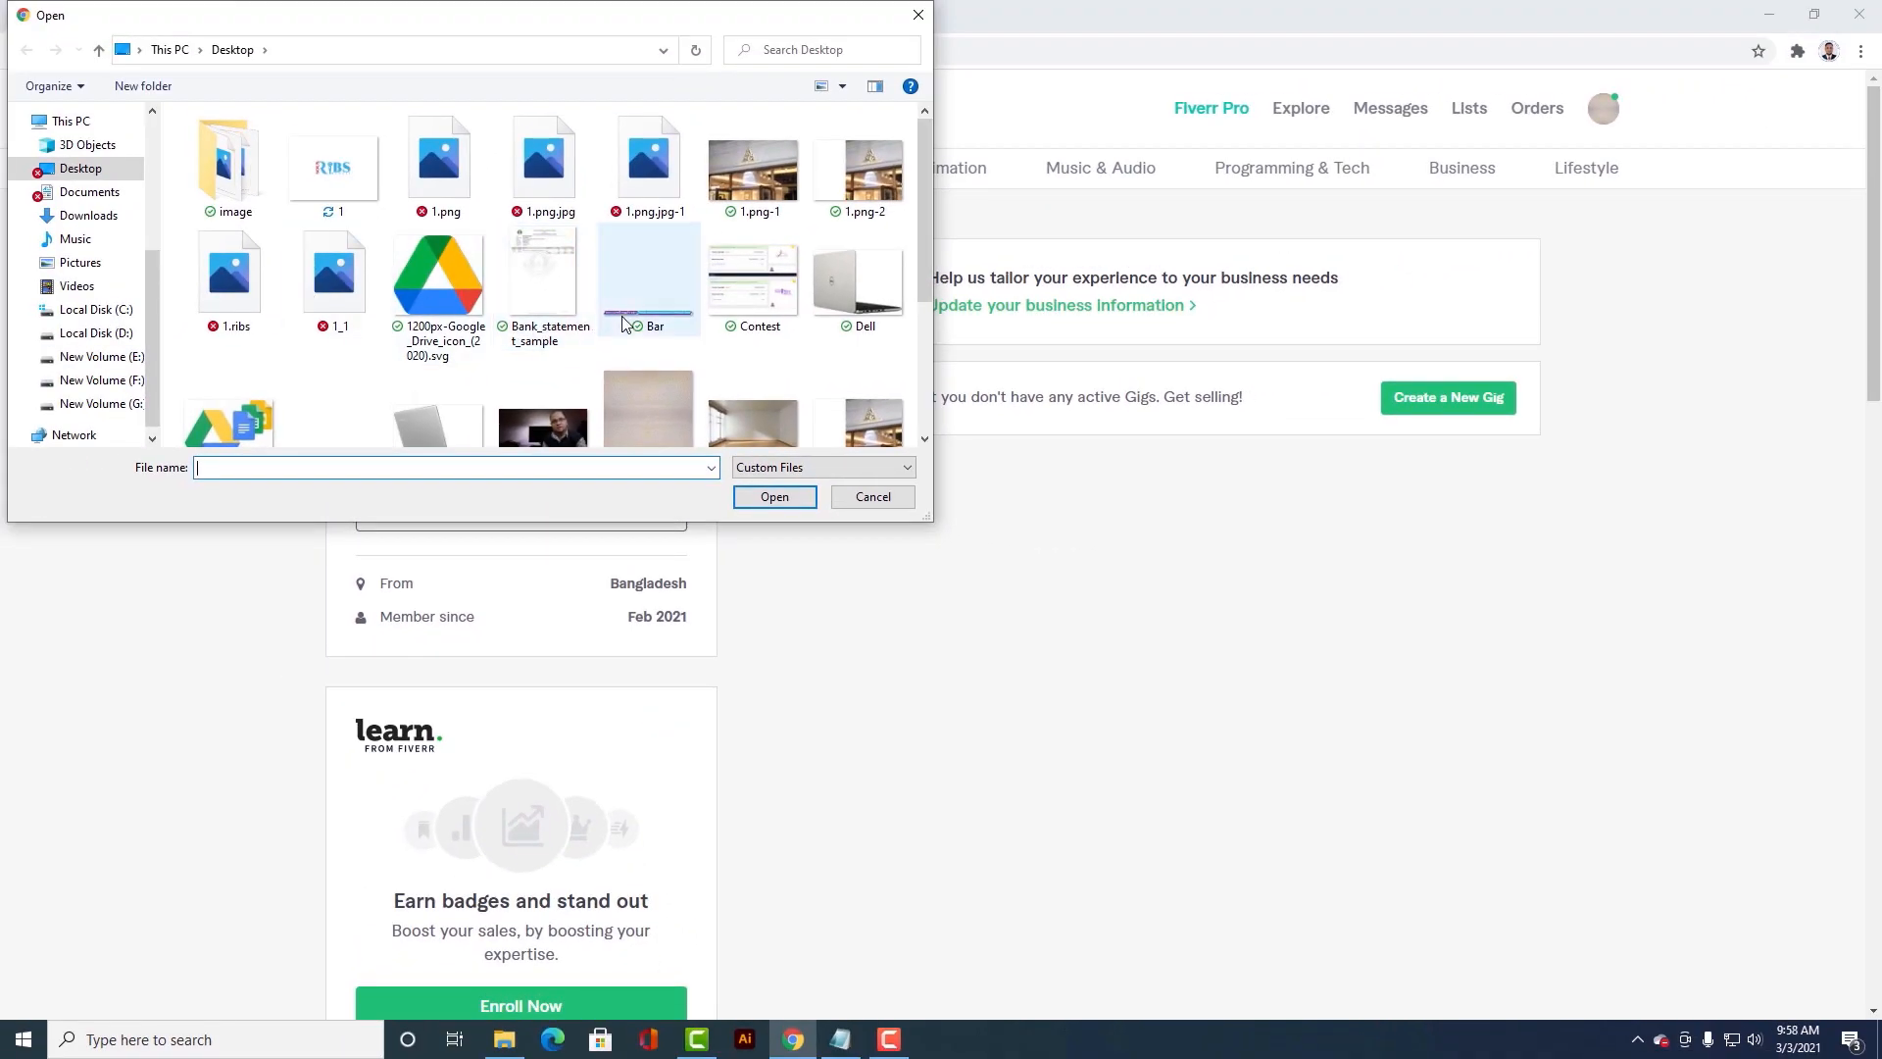
pyautogui.scroll(-1, 622, 321)
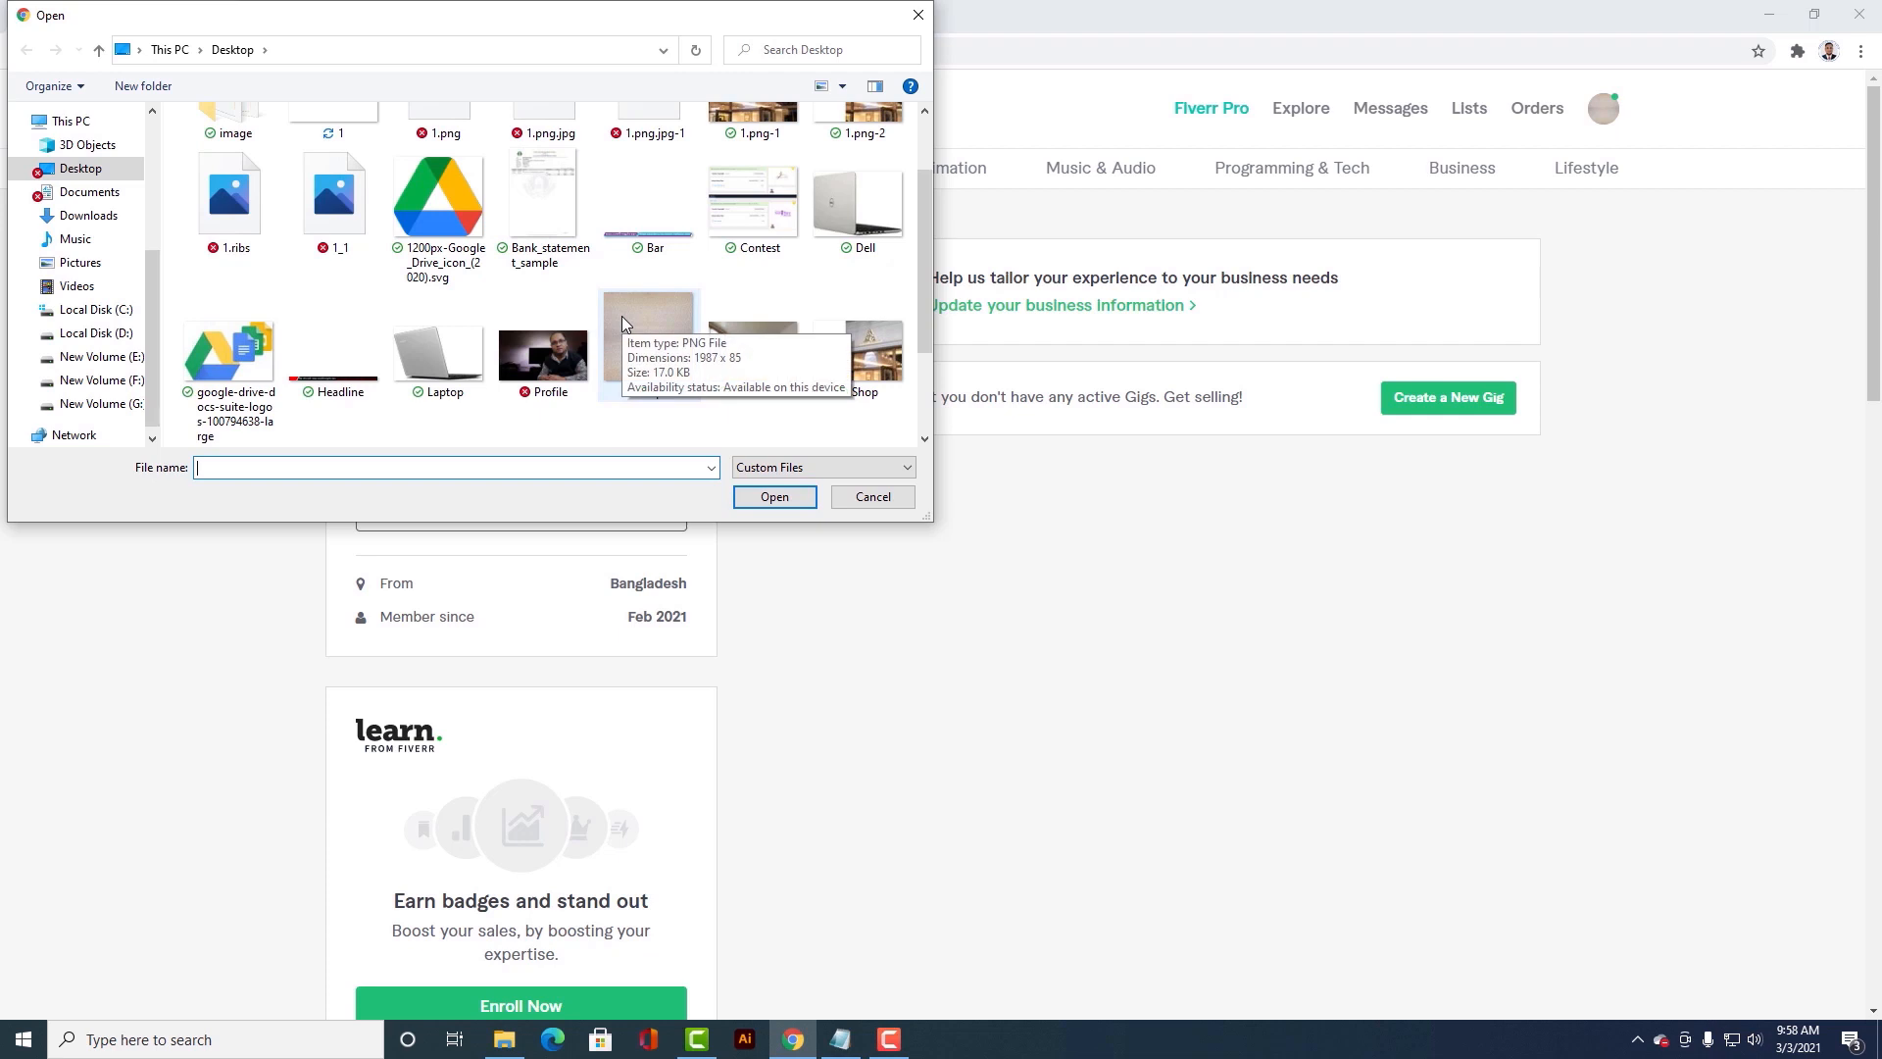
pyautogui.click(549, 382)
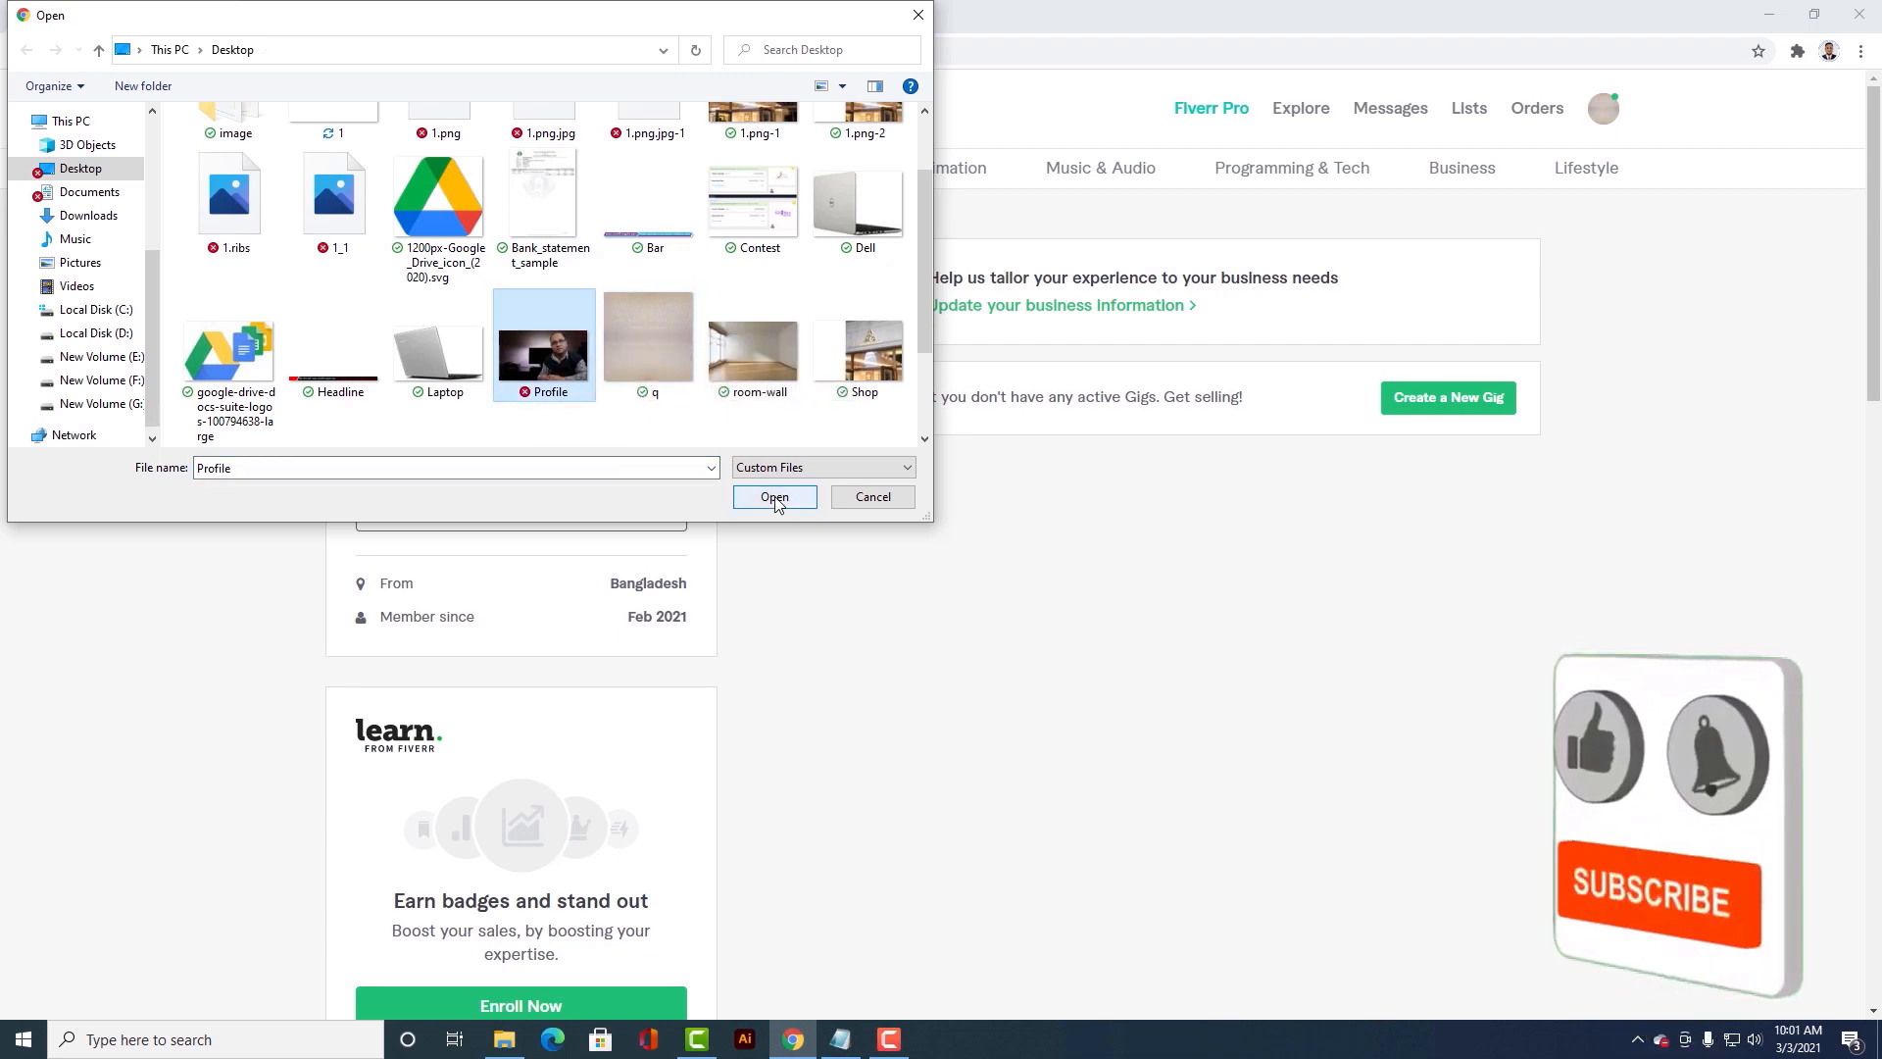
pyautogui.click(774, 497)
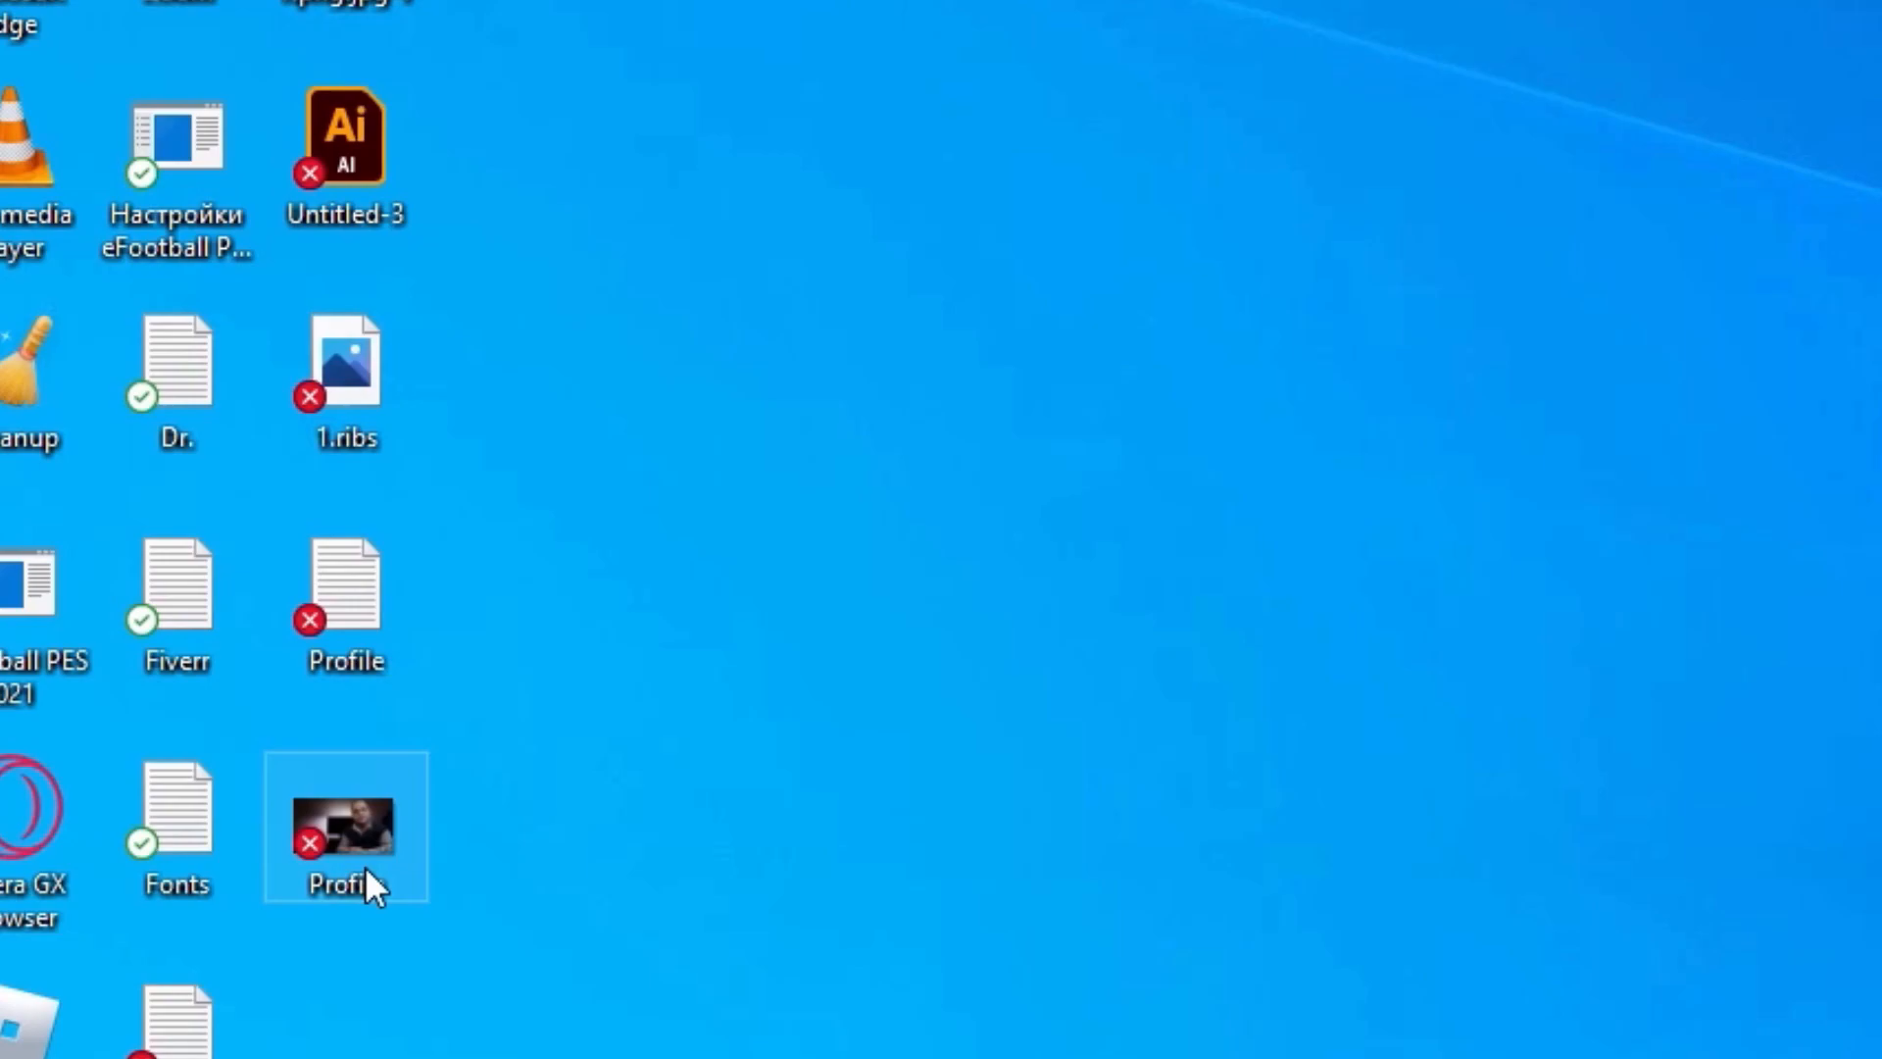
# Step: View Profile.png from the desktop, then switch to Chrome and browse the "saloon style" Google image results
pyautogui.doubleClick(364, 867)
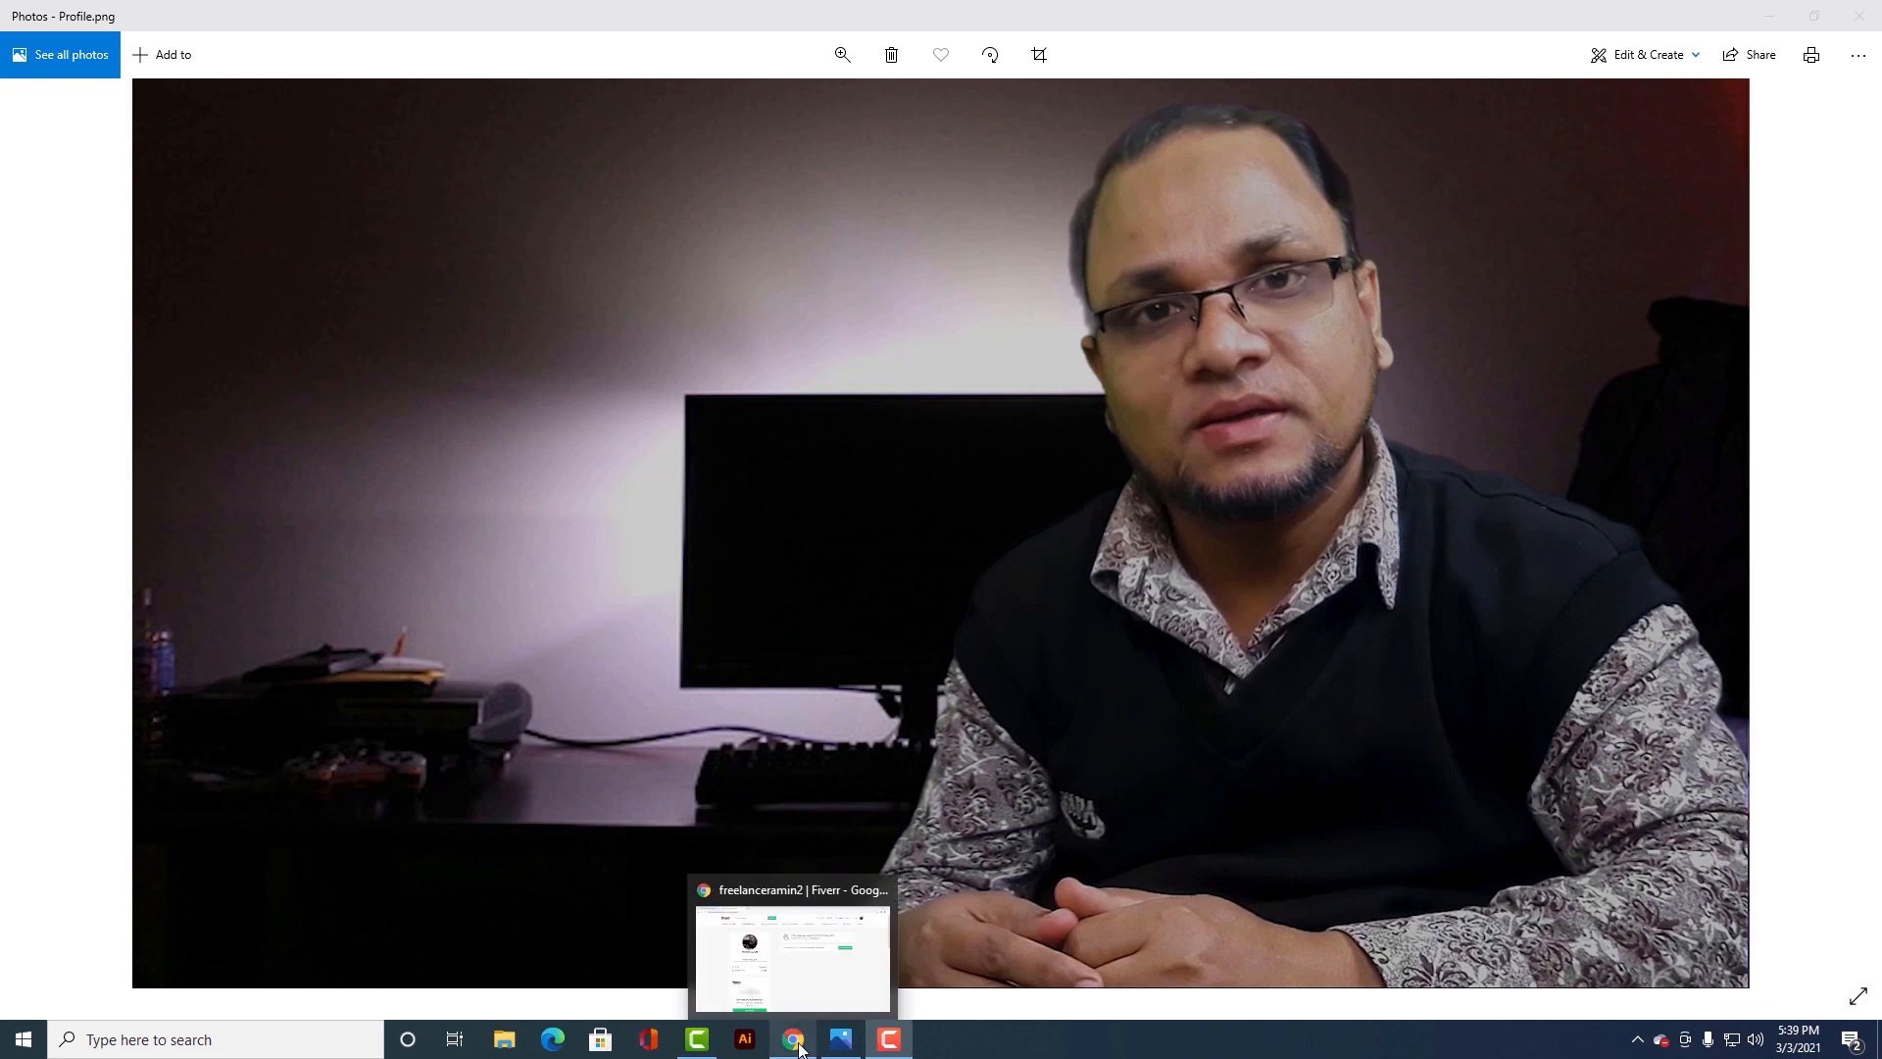
pyautogui.click(845, 980)
pyautogui.click(123, 17)
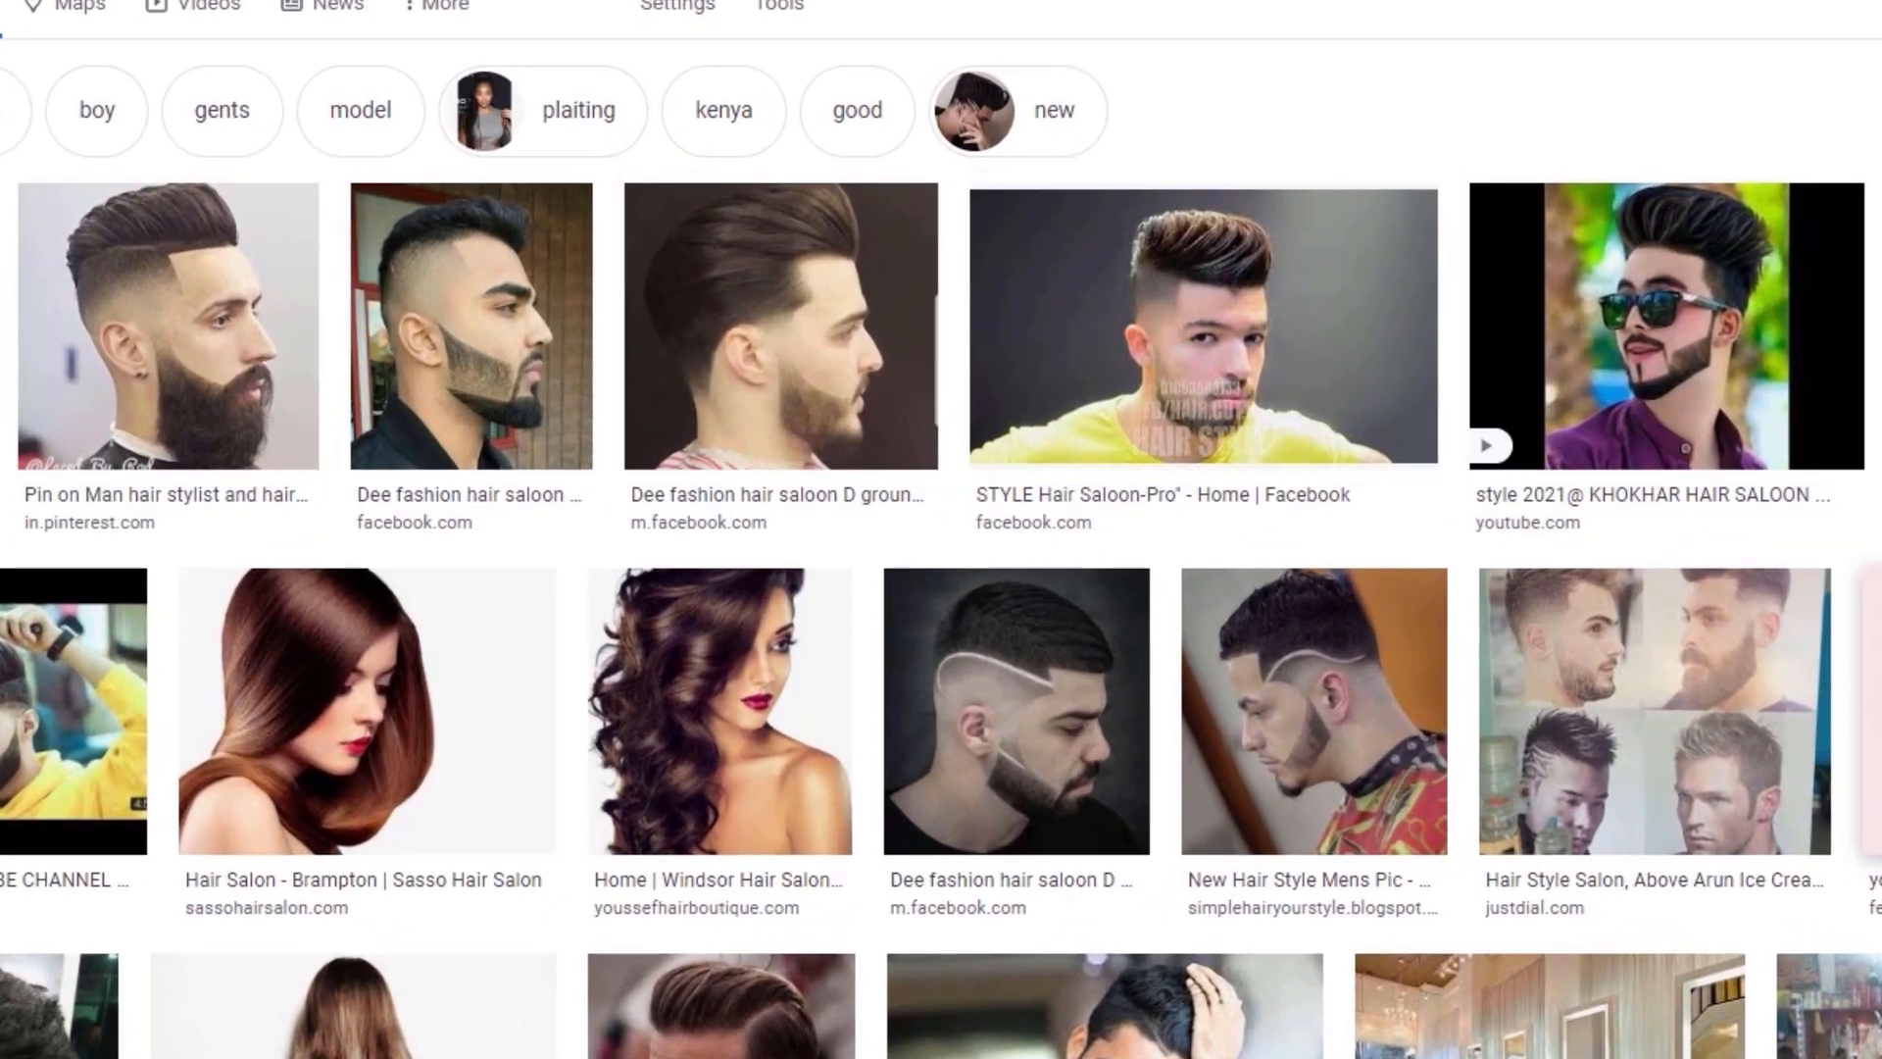
pyautogui.scroll(-5, 1857, 975)
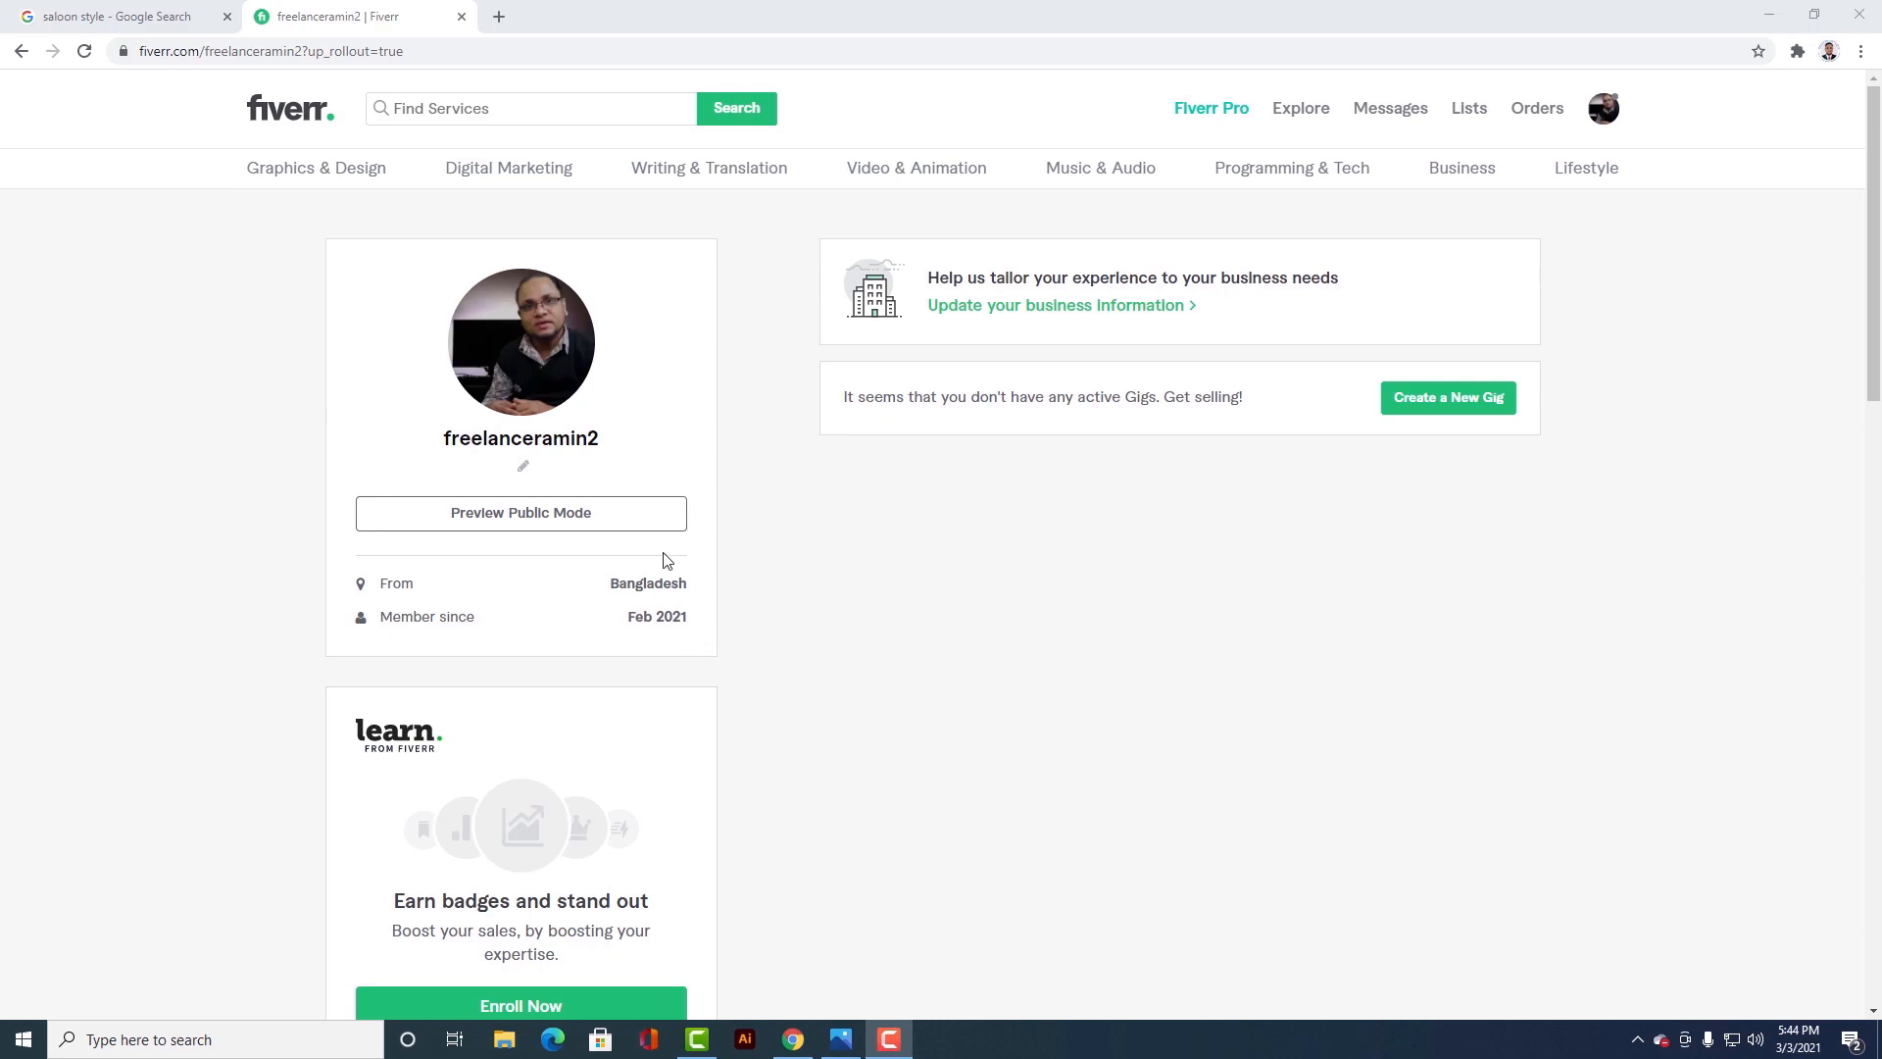
# Step: Save "I am a Graphics Designer" as the profile's one-line story and preview the profile in public mode
pyautogui.moveTo(550, 379)
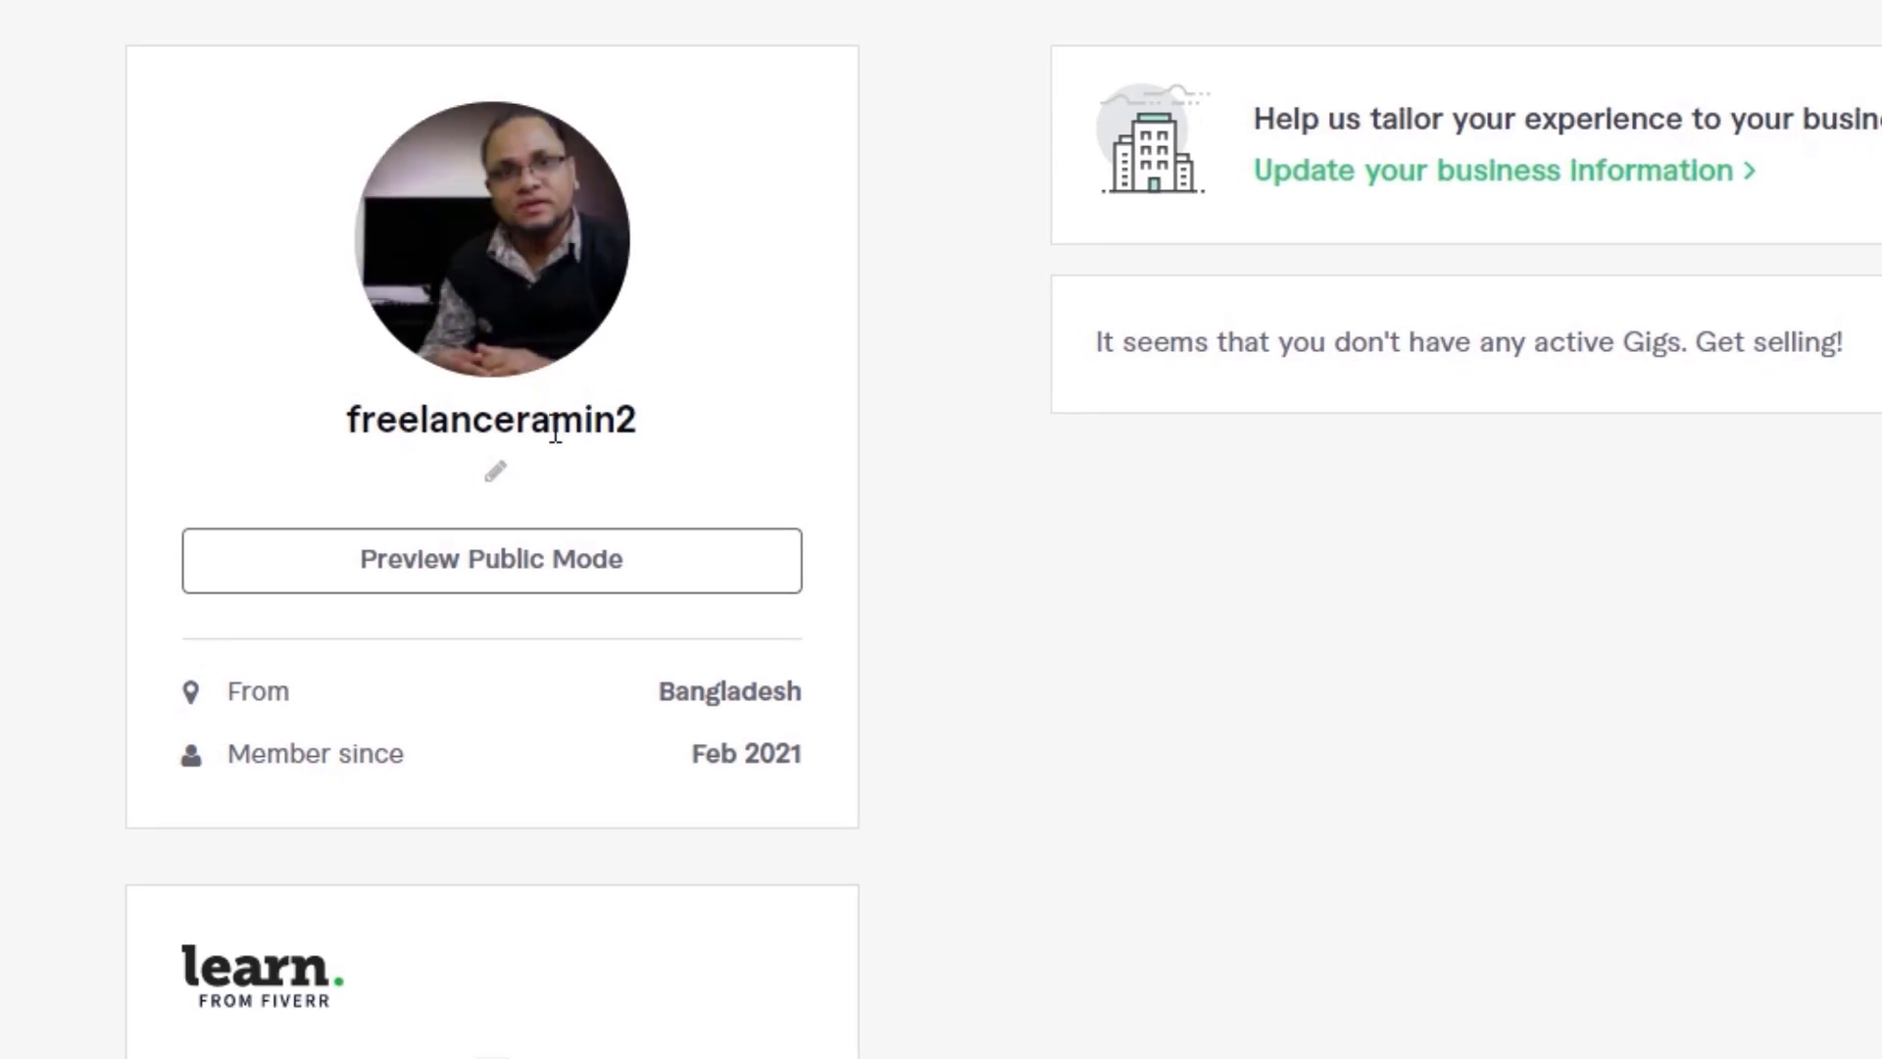
pyautogui.click(496, 478)
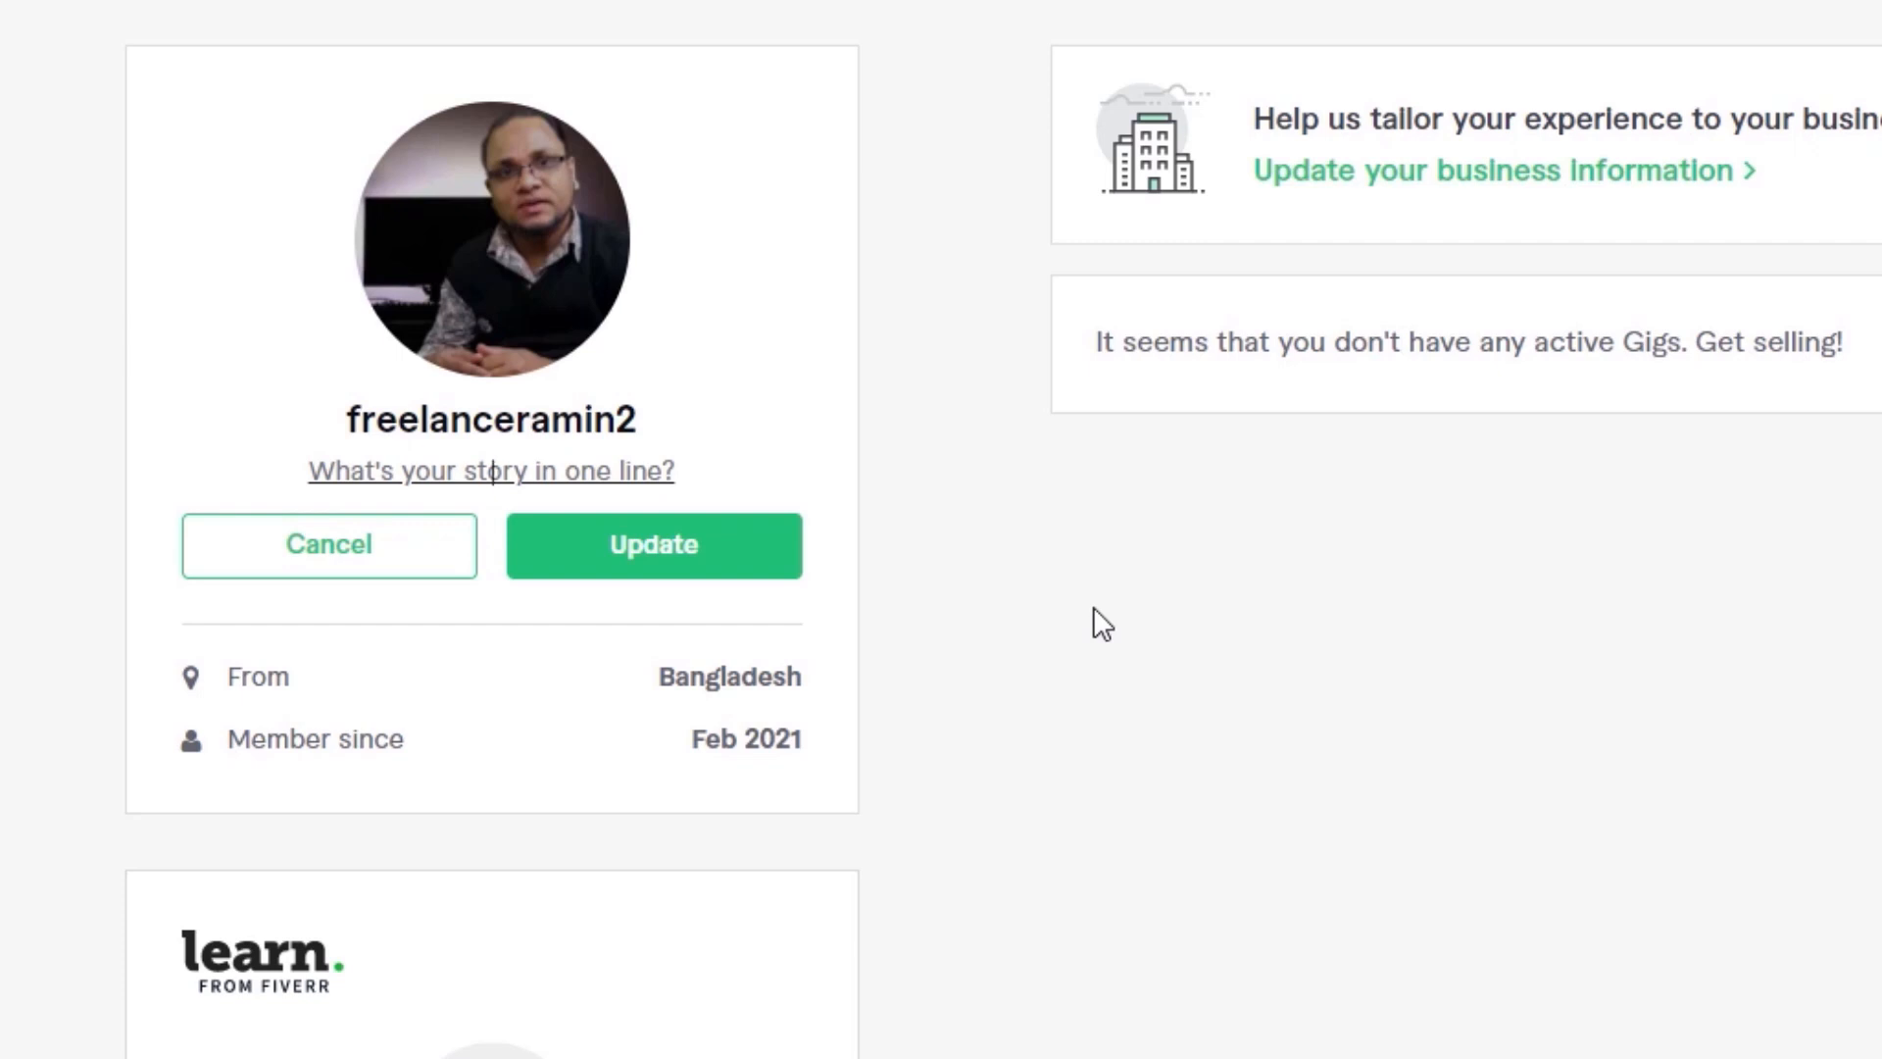
pyautogui.write('I')
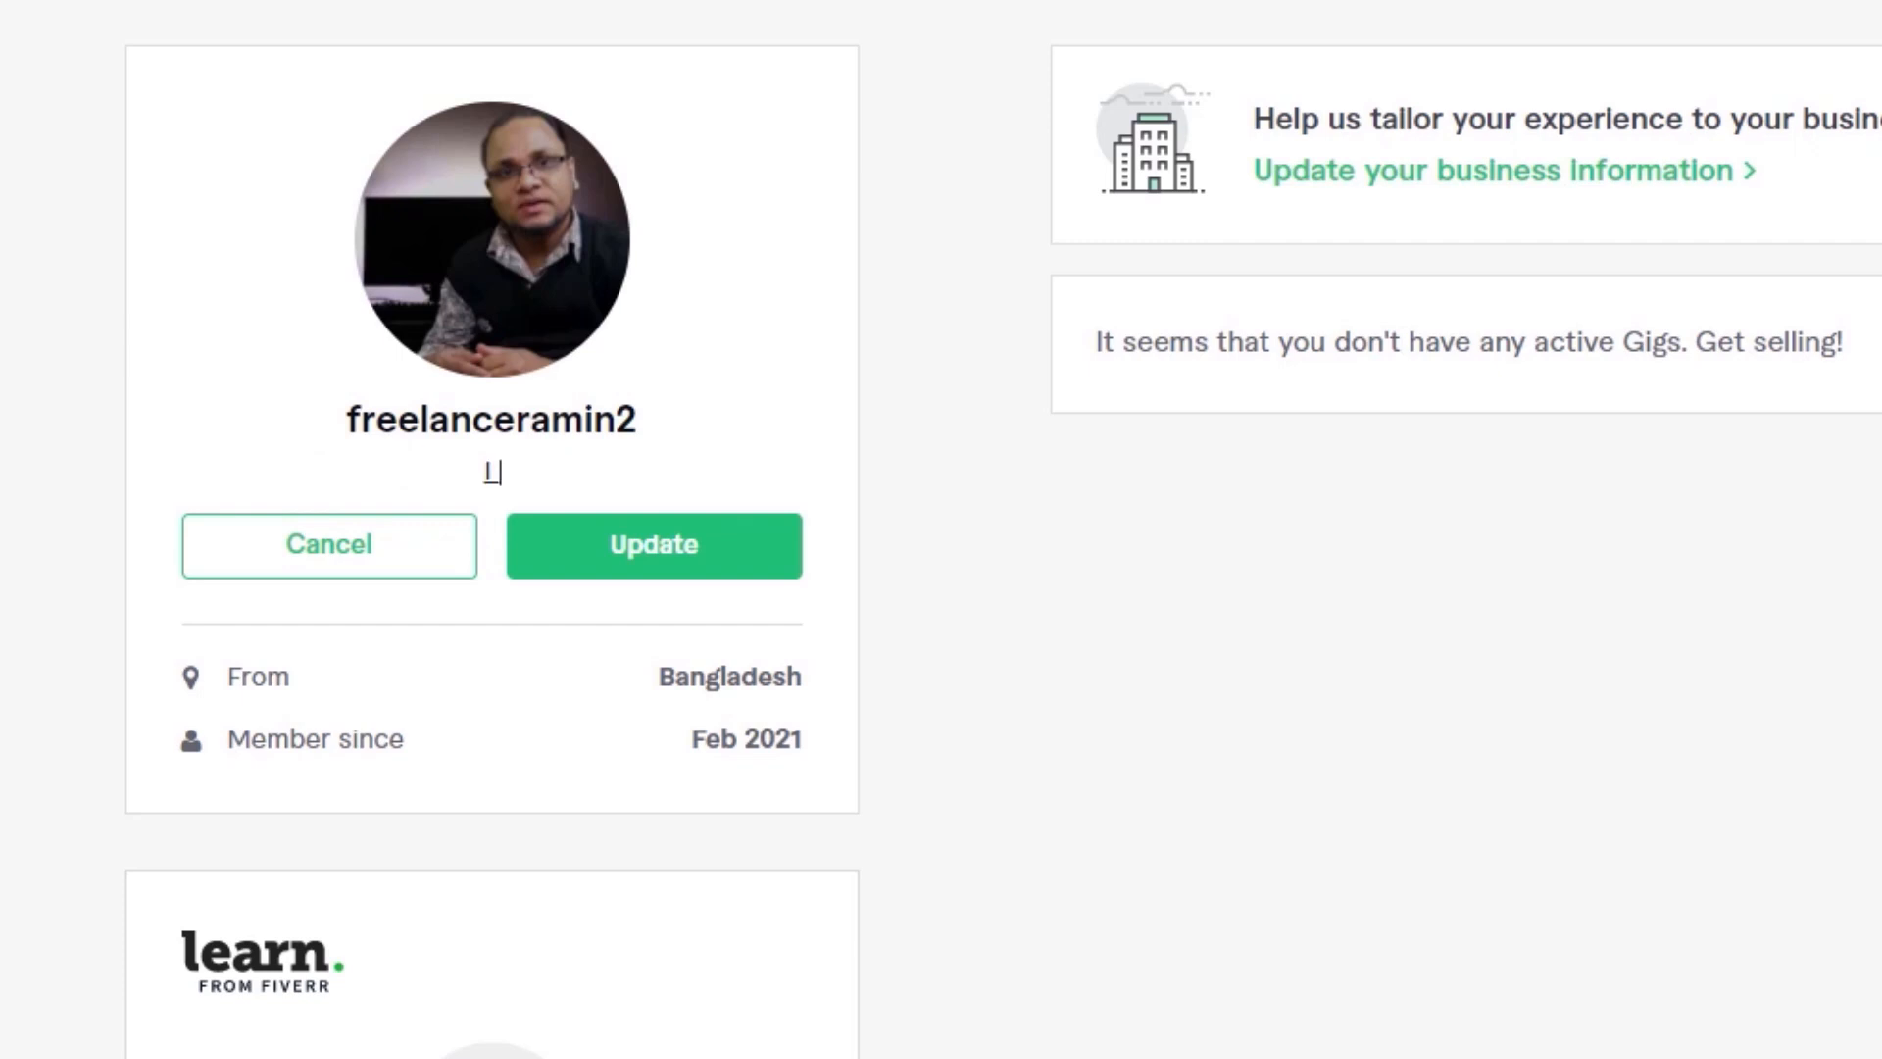
pyautogui.write(' am a Graphics Designer')
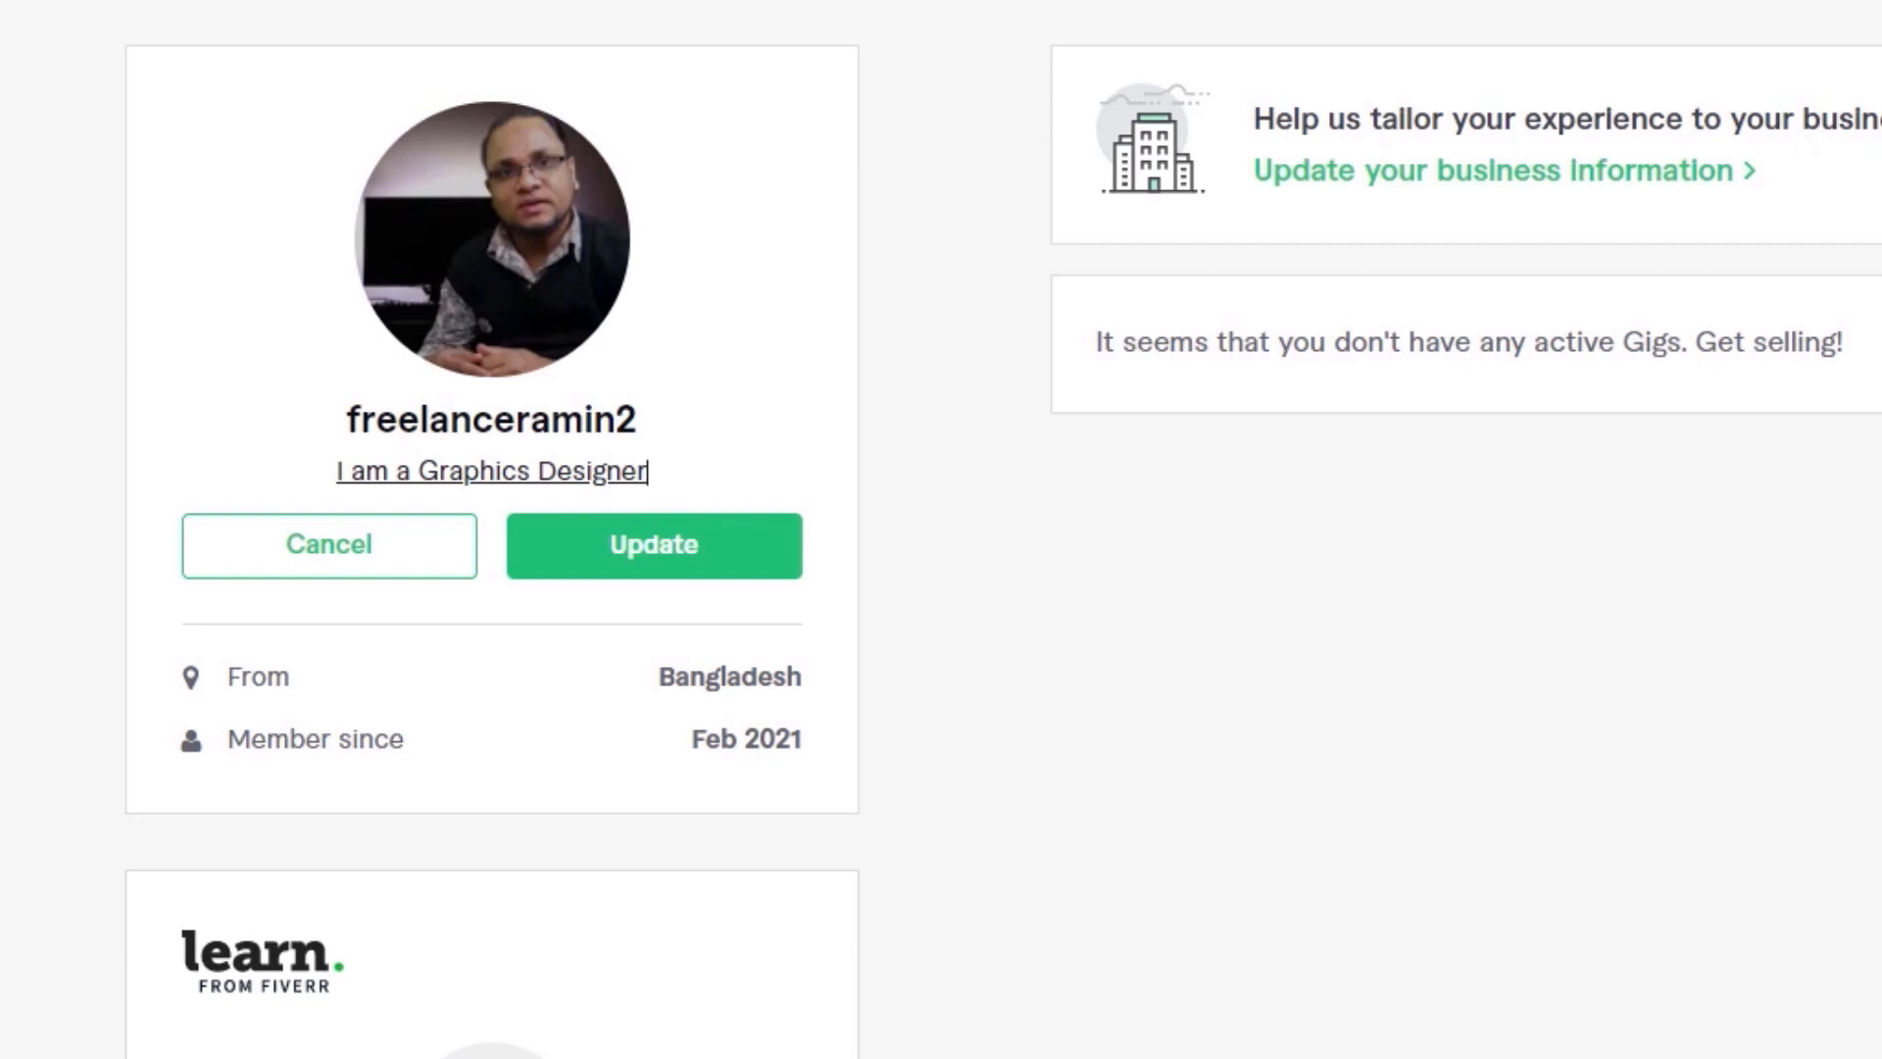
pyautogui.click(653, 576)
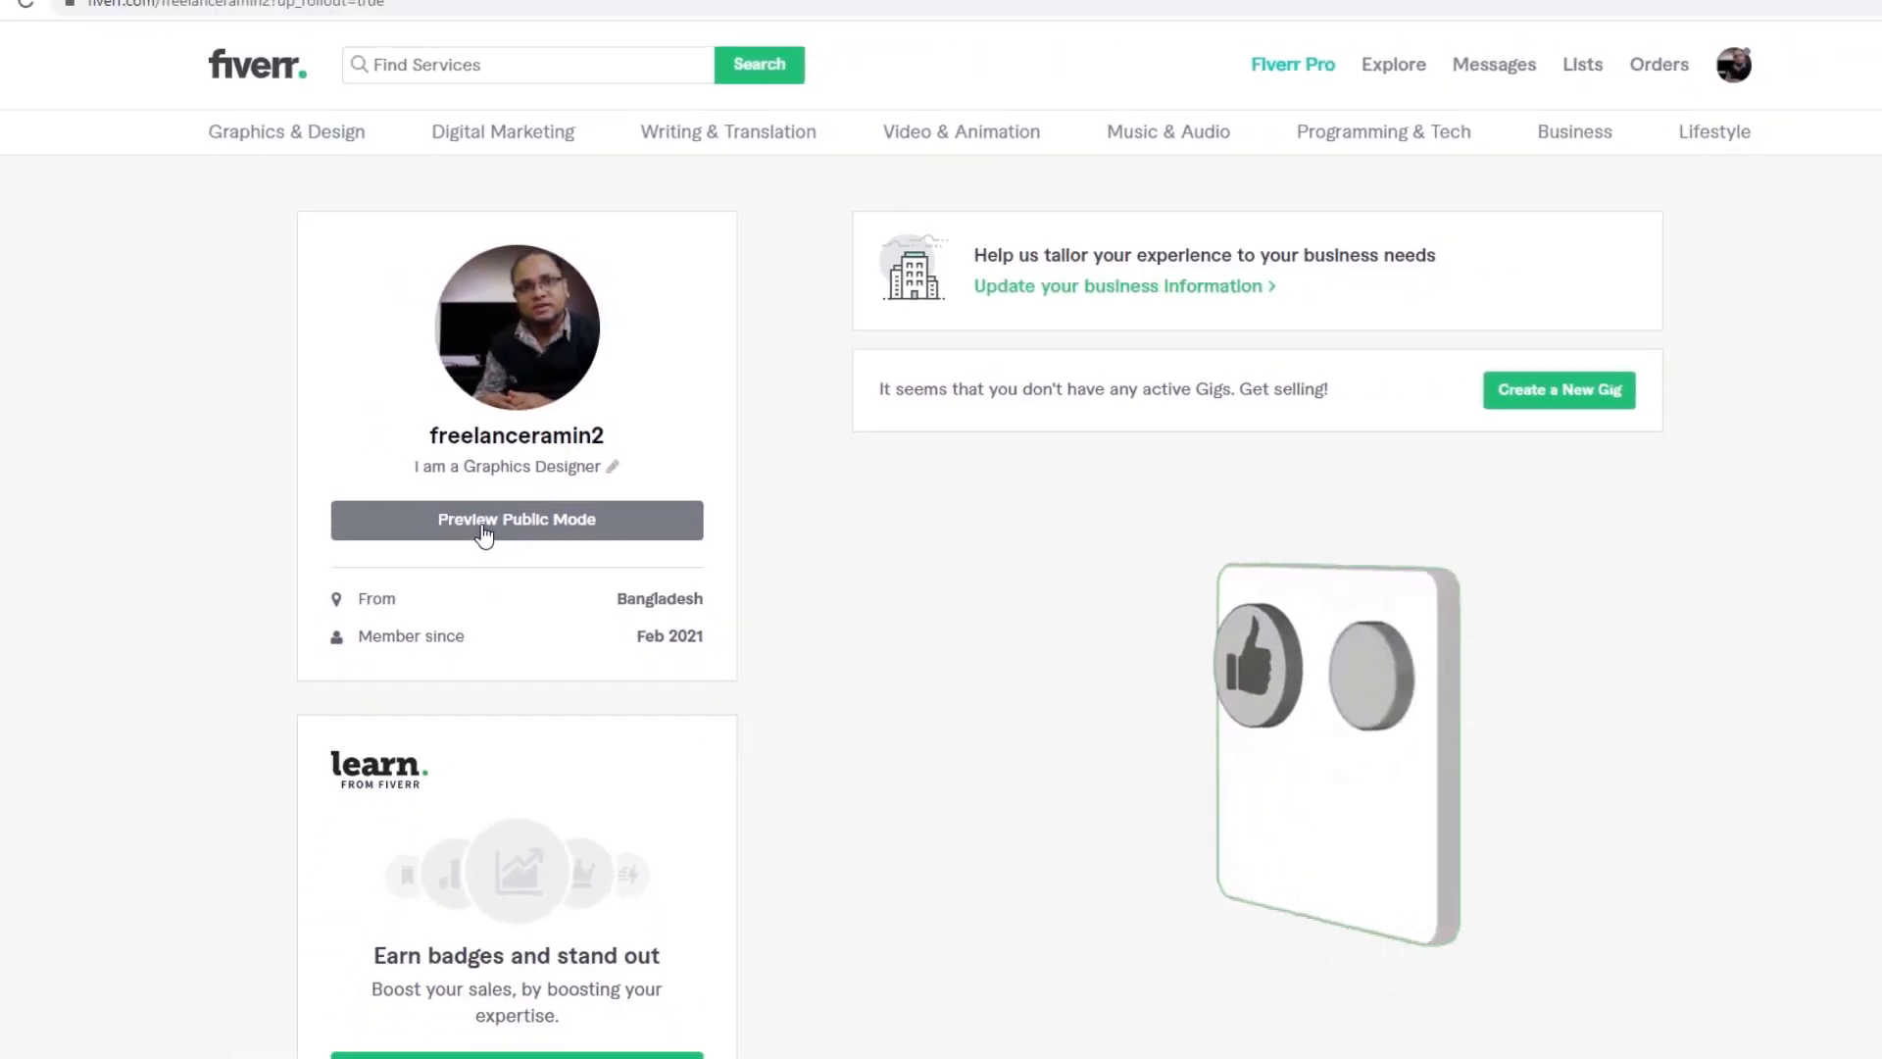
pyautogui.click(483, 532)
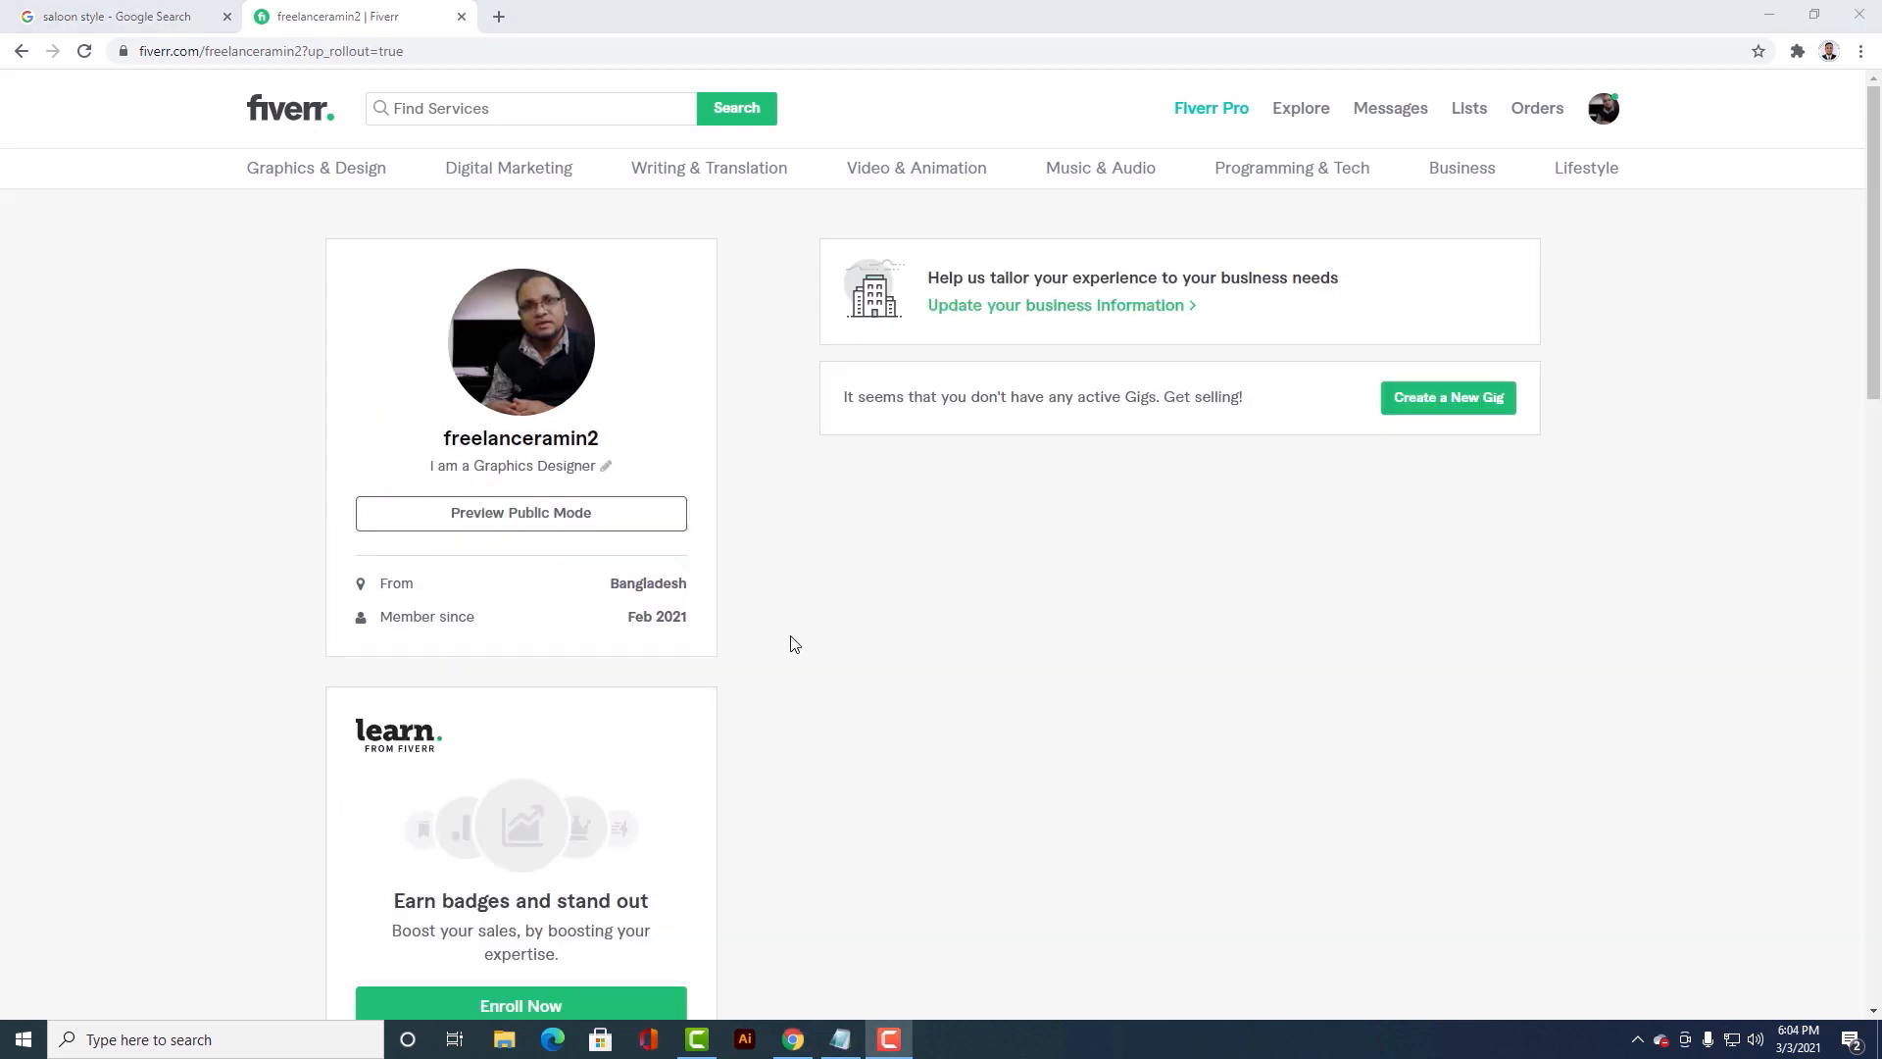
# Step: Copy the entire introduction text from the Profile file in Notepad and paste it into the Fiverr profile's Description
pyautogui.scroll(-4, 799, 652)
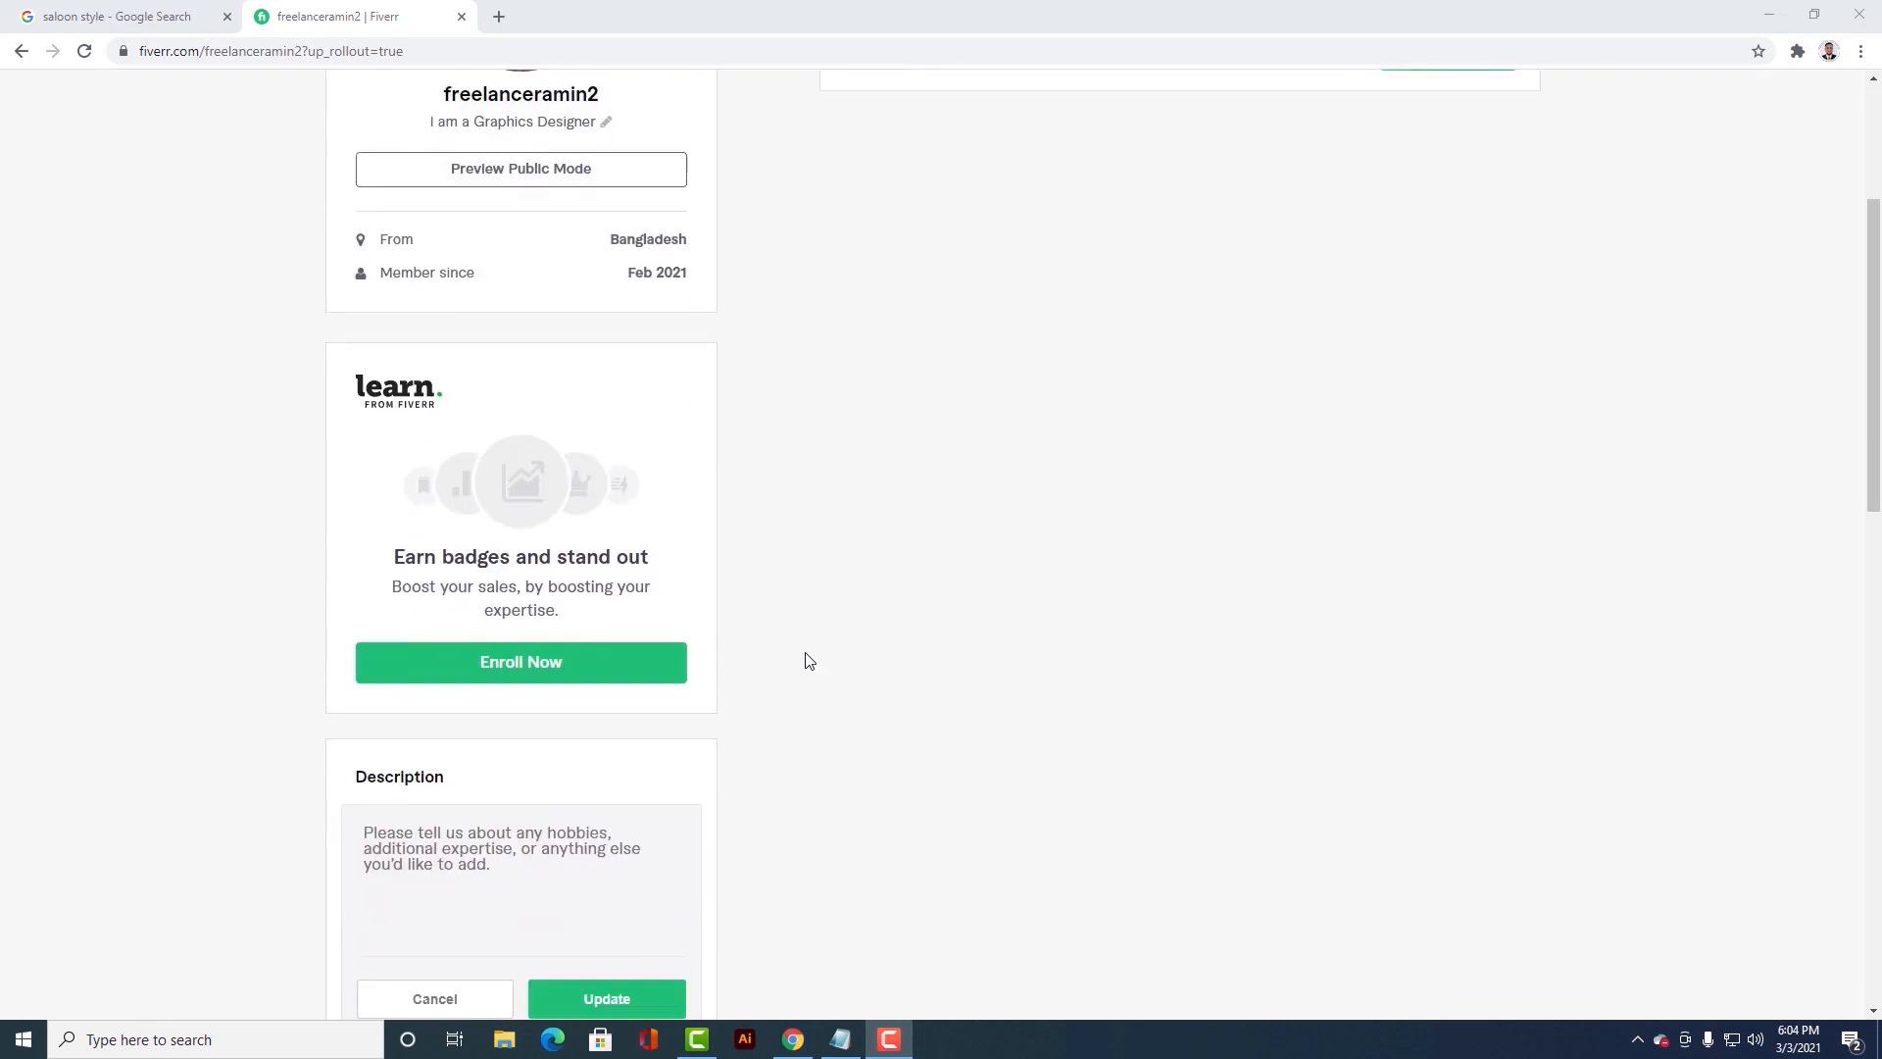
pyautogui.scroll(-3, 808, 660)
pyautogui.moveTo(423, 551)
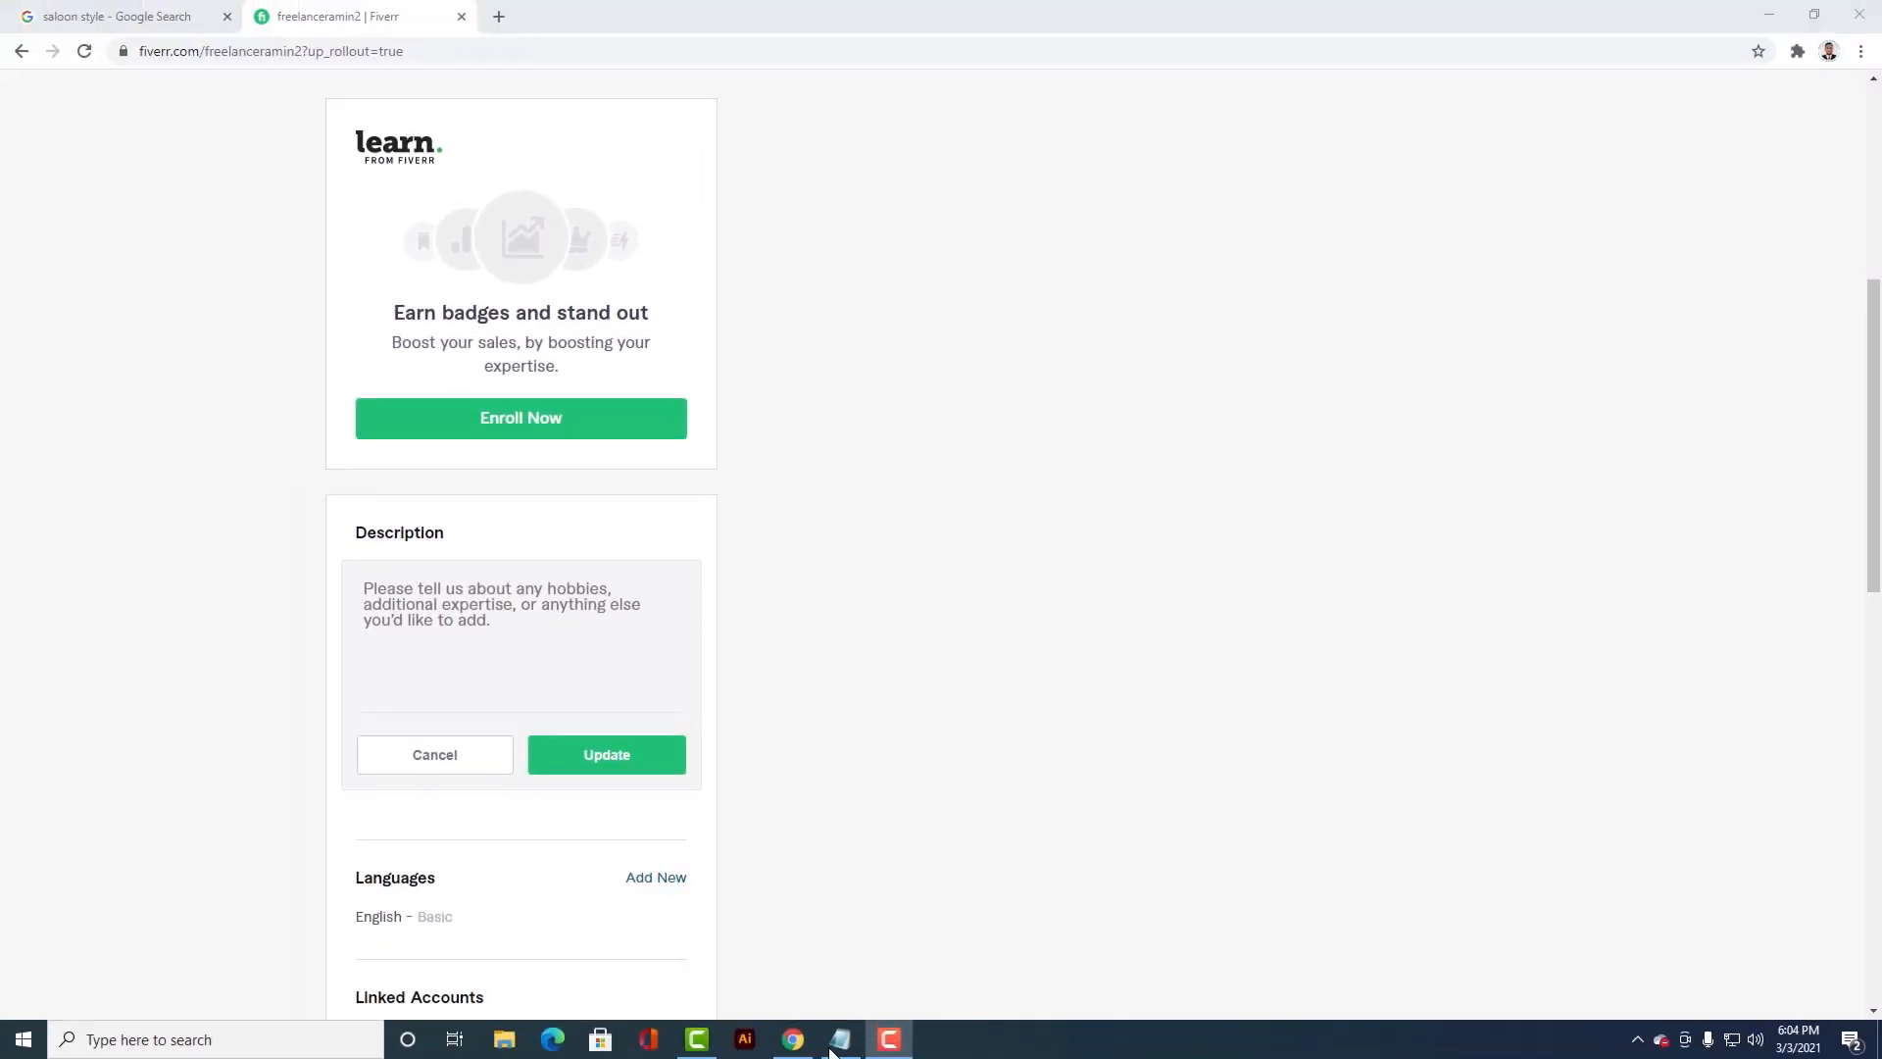
pyautogui.click(834, 1045)
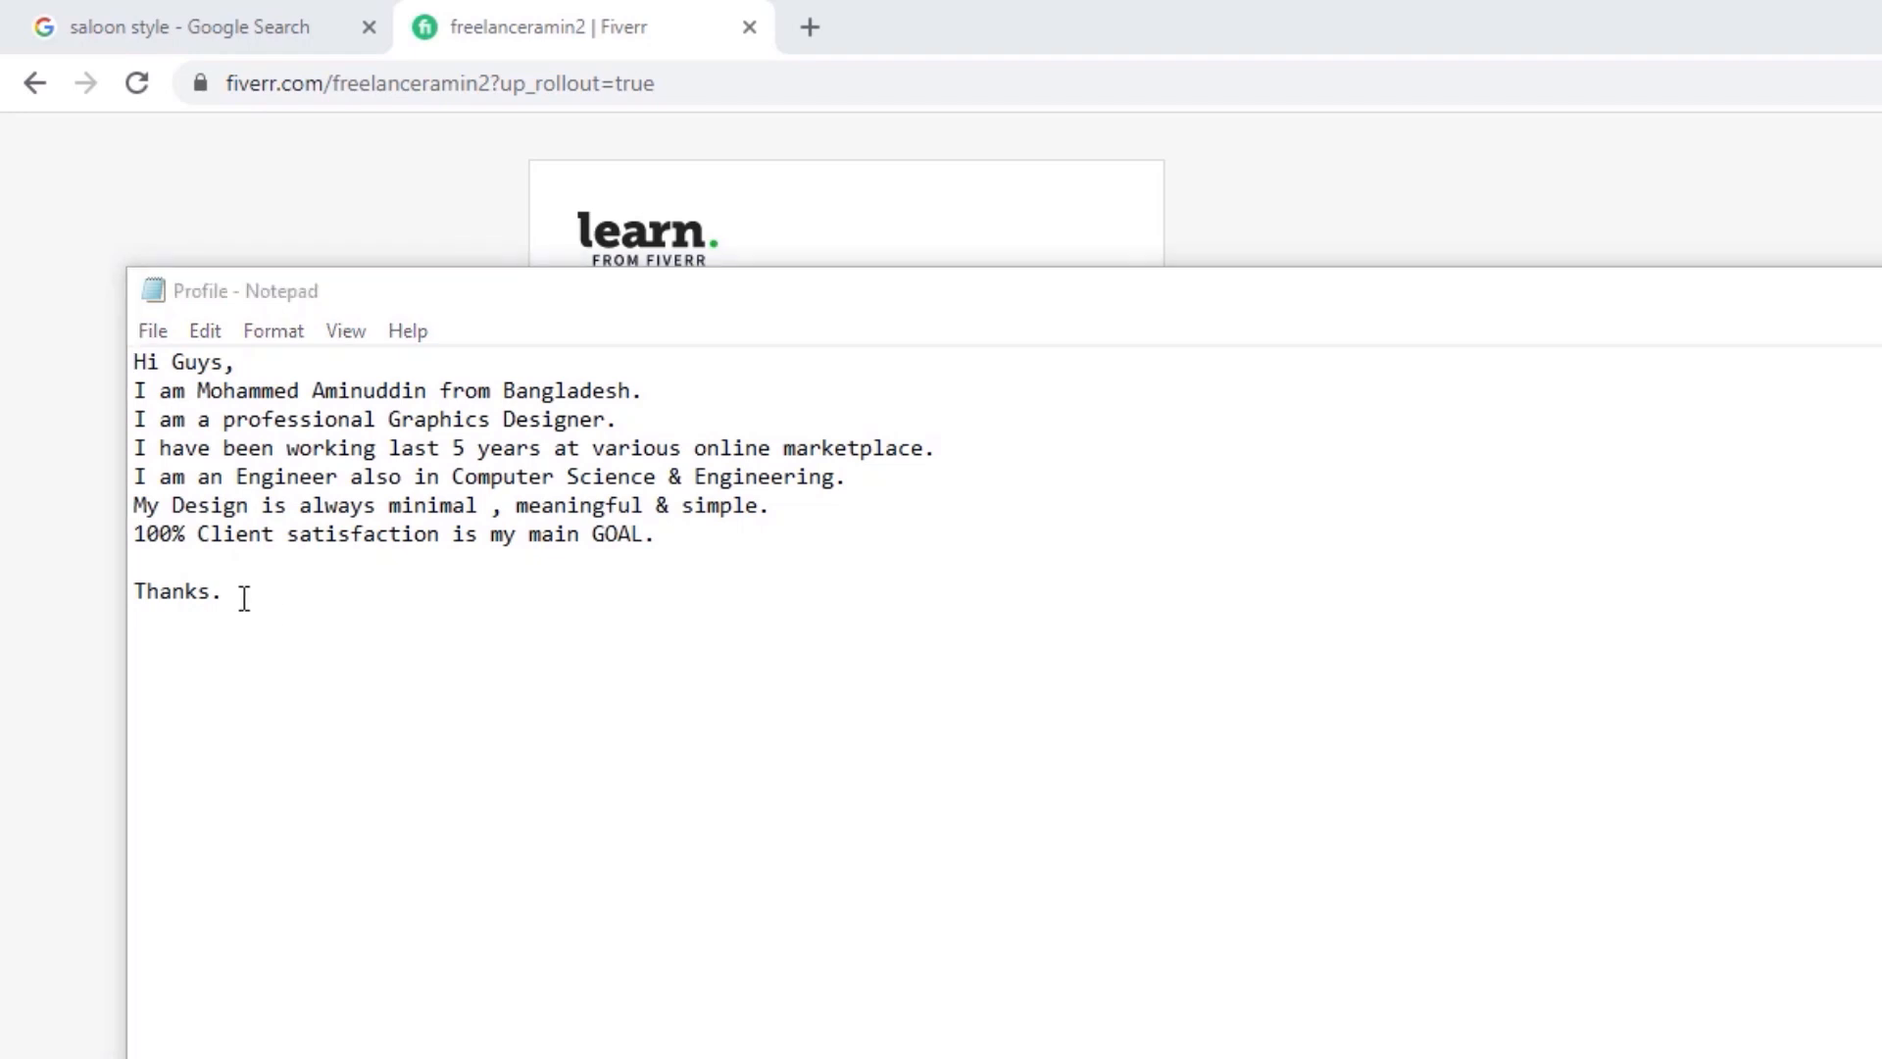
pyautogui.moveTo(241, 596); pyautogui.dragTo(135, 362)
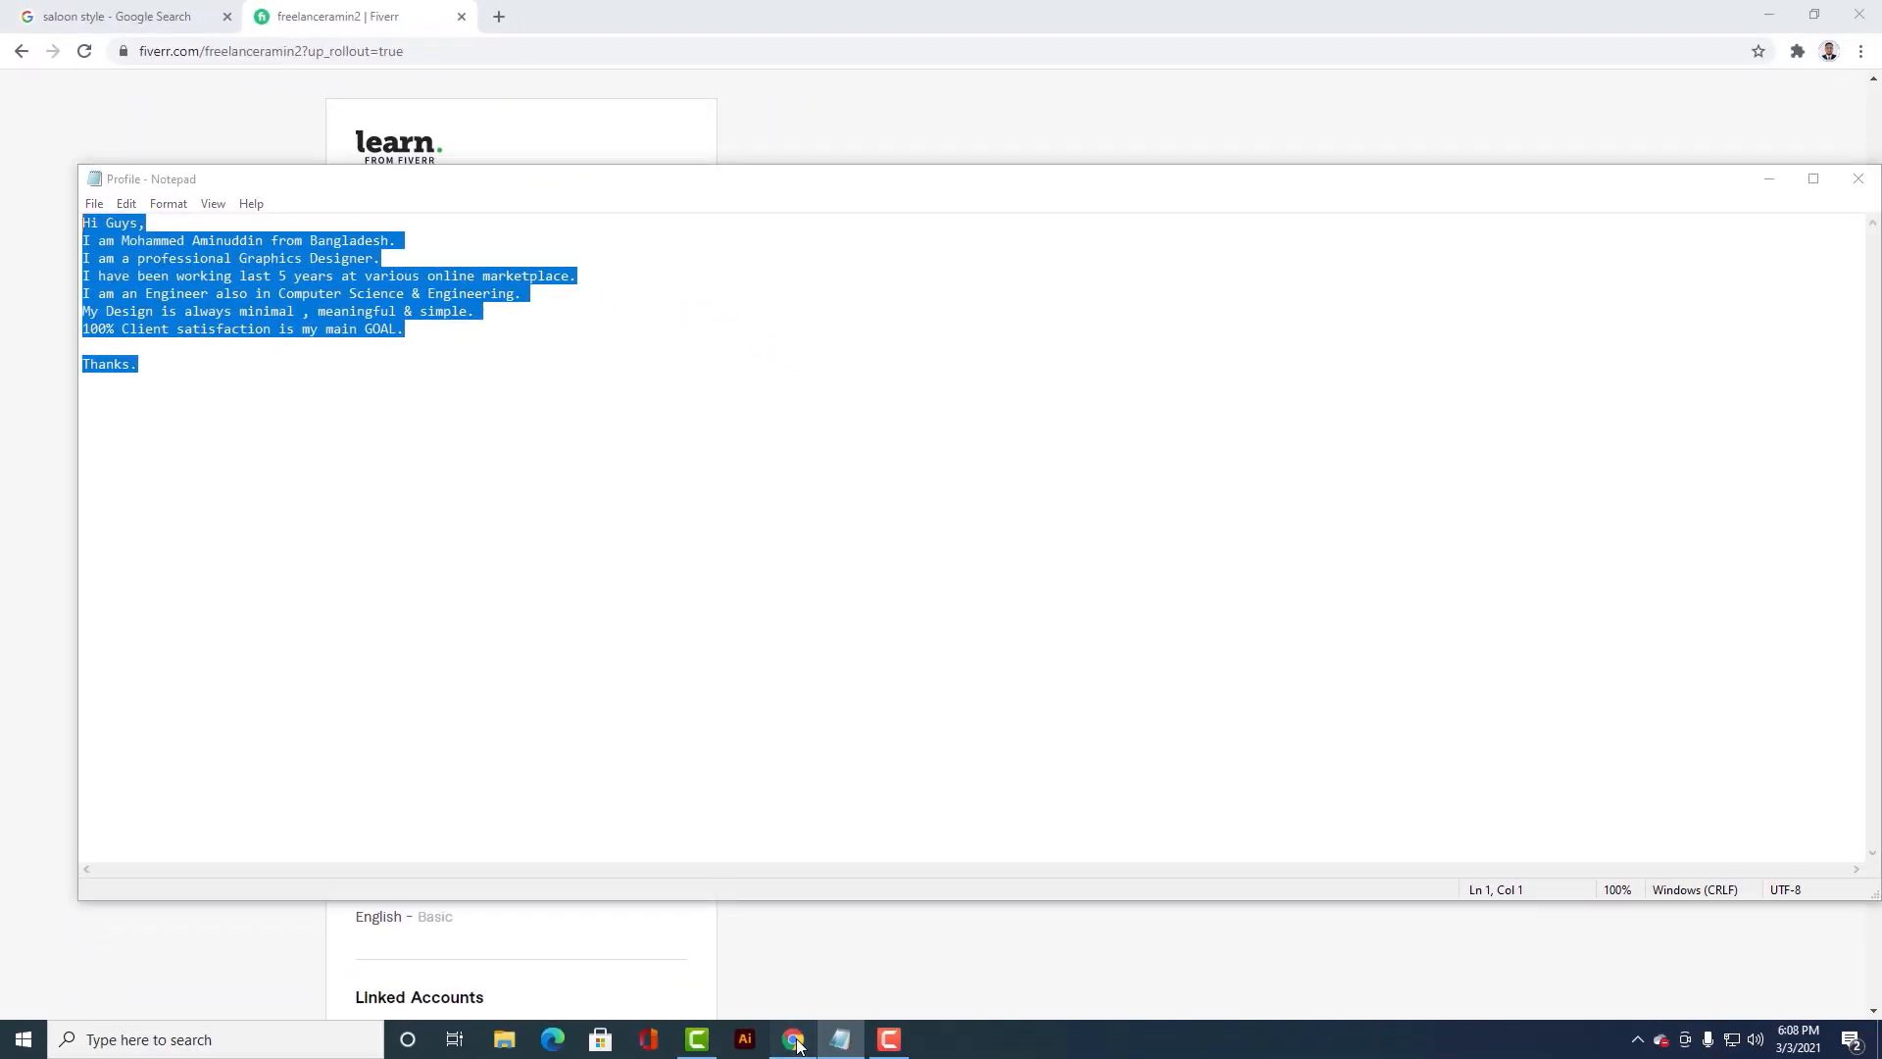
pyautogui.click(794, 1039)
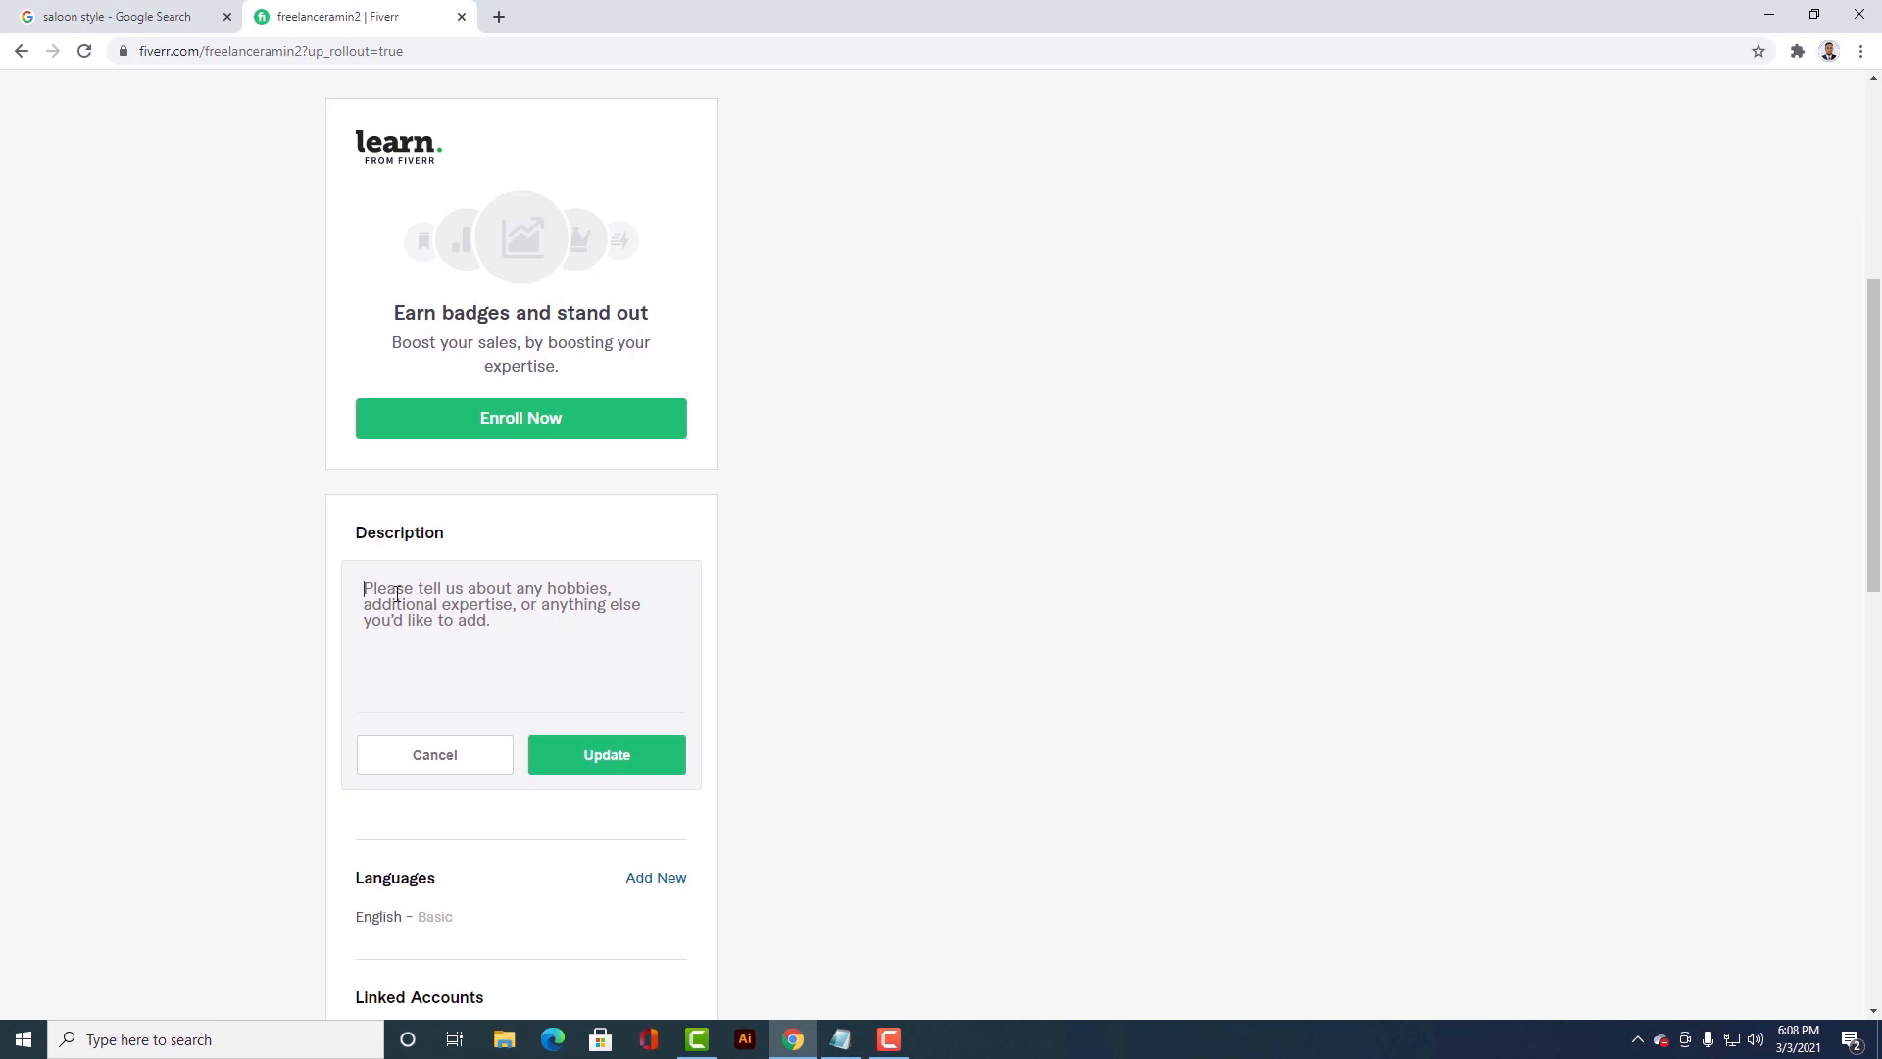
pyautogui.write('Hi Guys, I am Mohammed Aminuddin from Bangladesh. I am a professional Graphics Designer.I have been working last 5 years at various online marketplace.I am an Engineer also in Computer Science & Engineering. My Design is always minimal , meaningful & simple.100% Client satisfaction is my main GOAL. Thanks!')
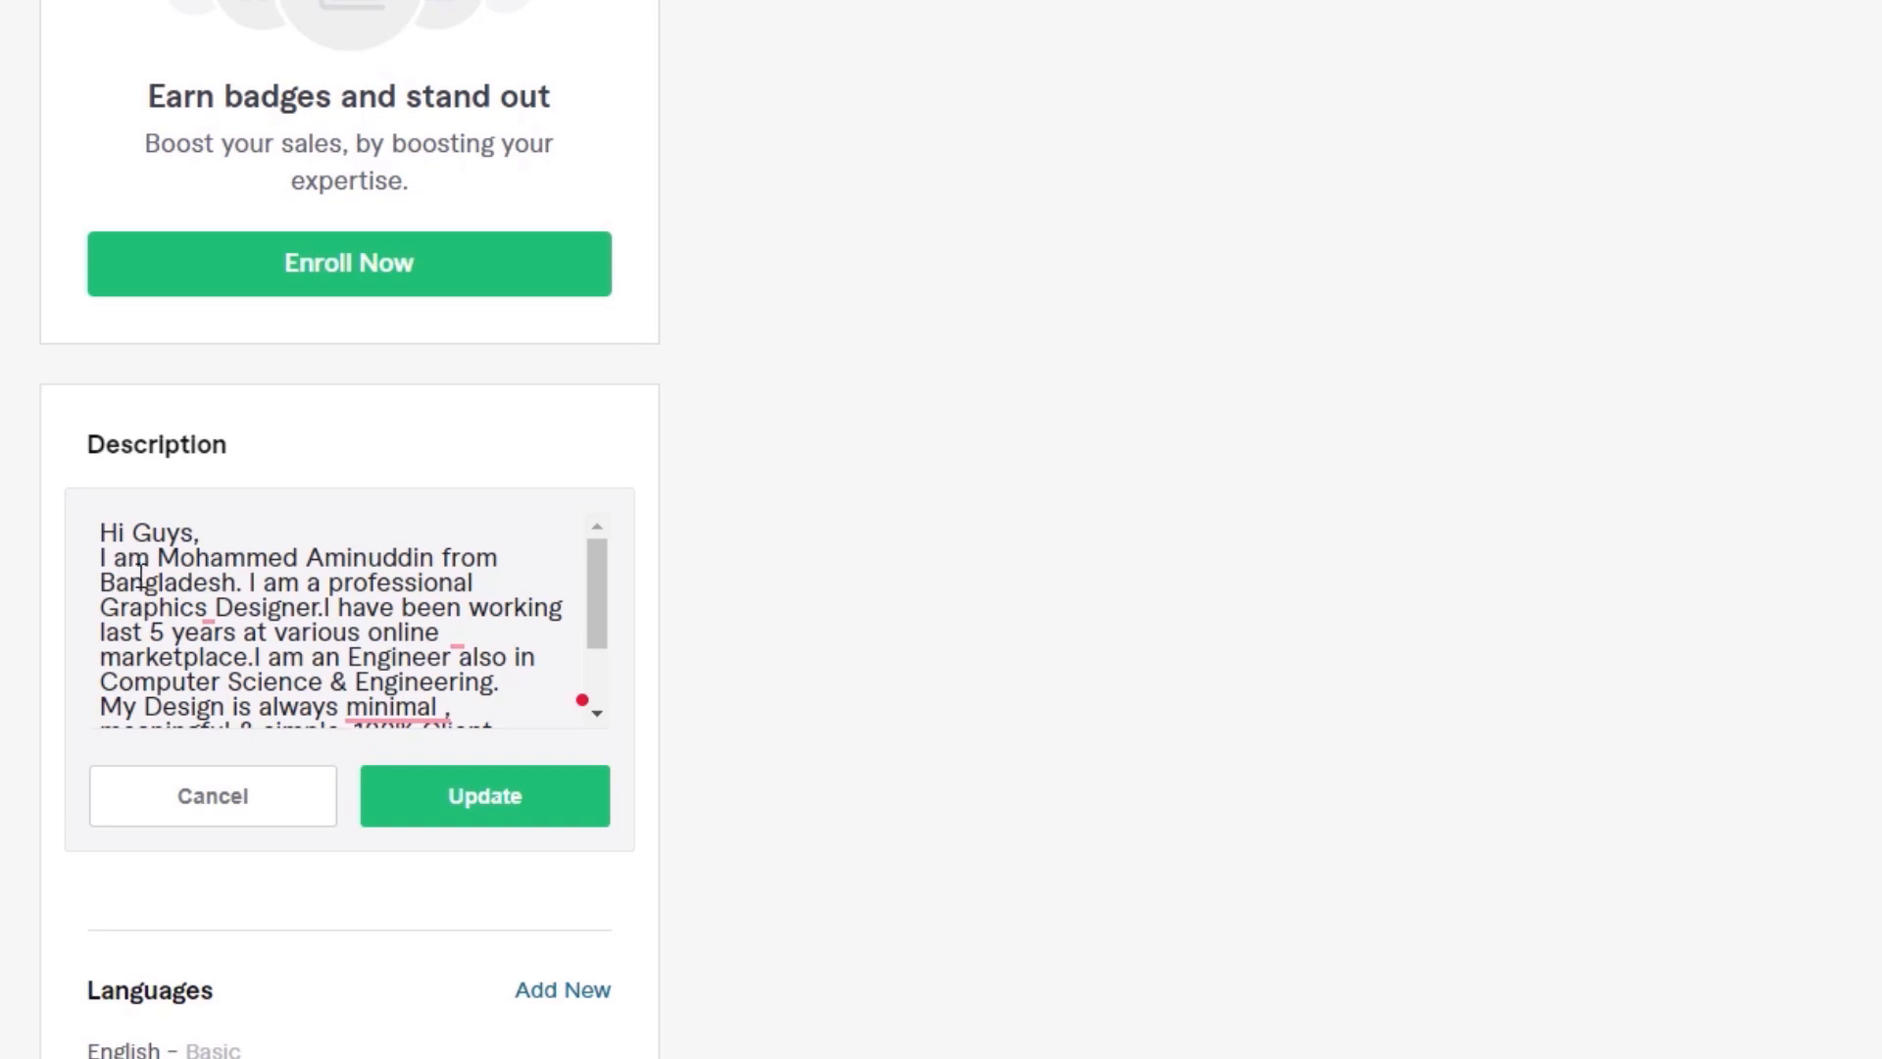
# Step: Review the pasted description through to its closing "Thanks." line and save it to the profile
pyautogui.click(241, 636)
pyautogui.click(415, 702)
pyautogui.moveTo(597, 620); pyautogui.dragTo(597, 637)
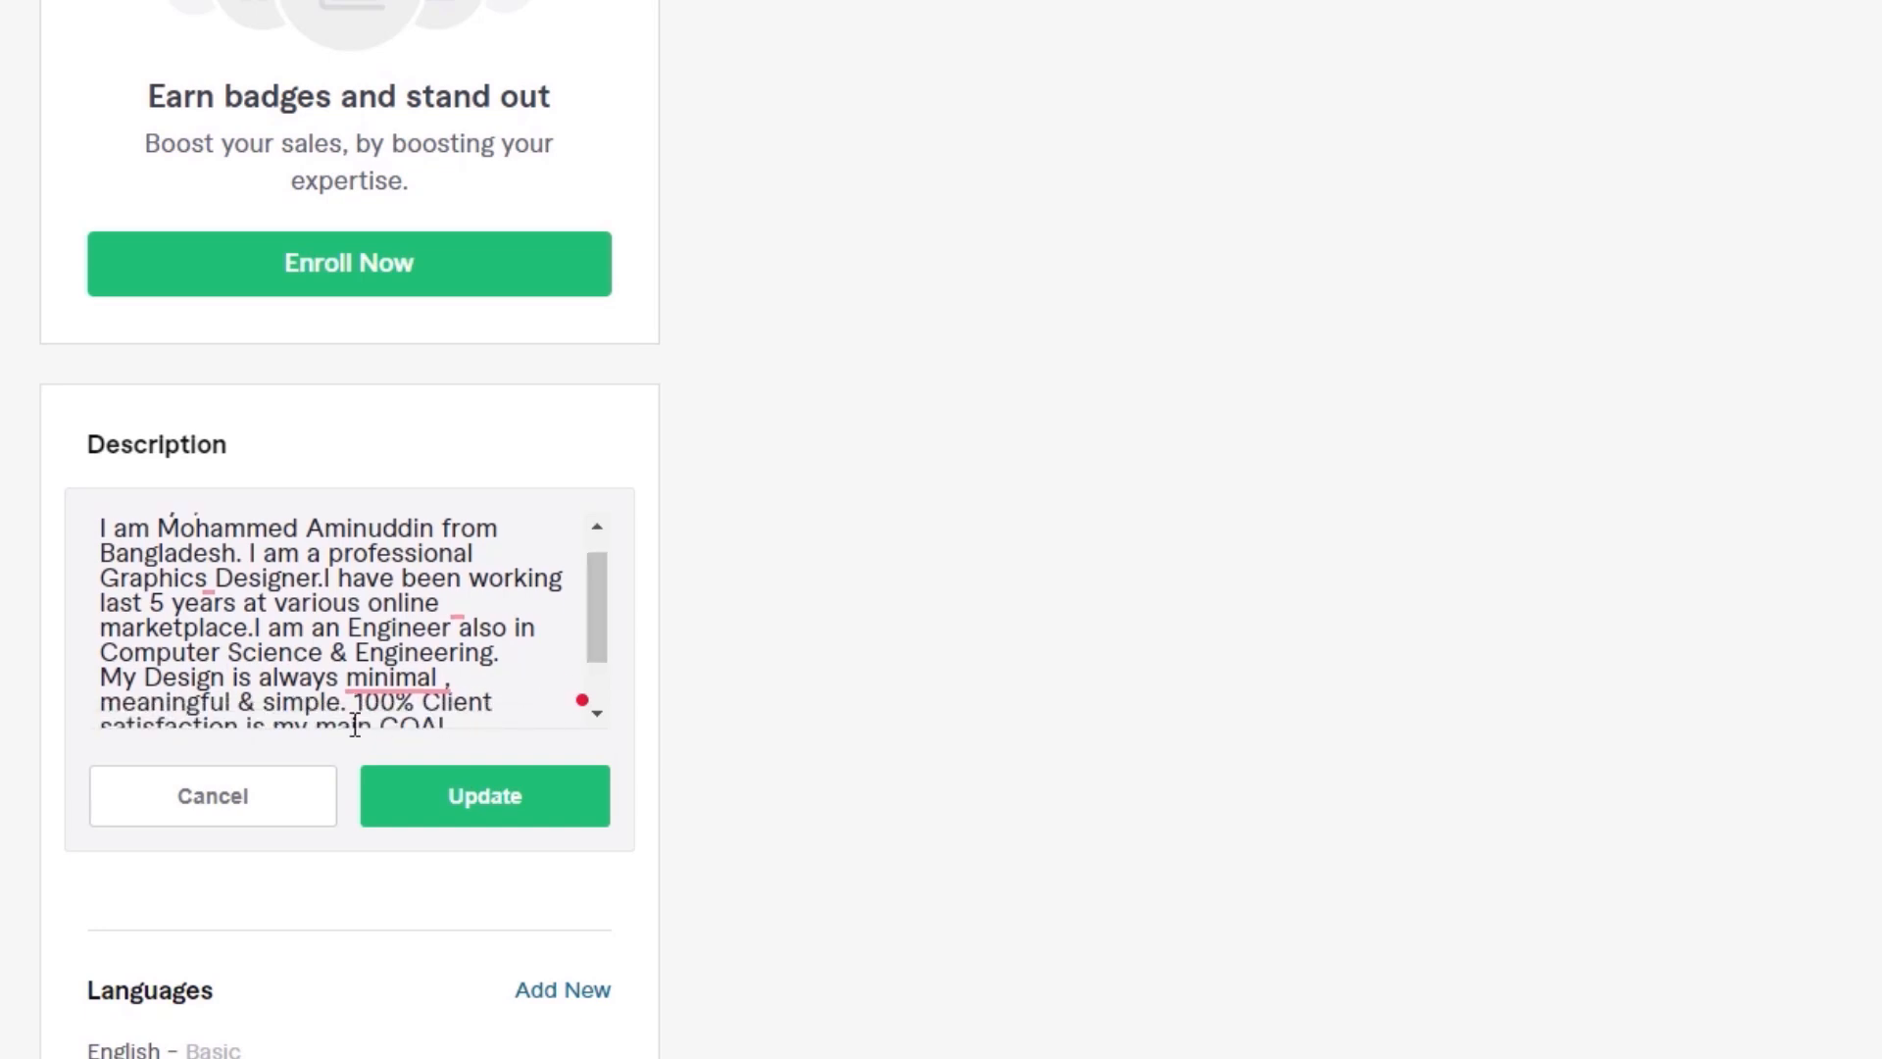
pyautogui.click(420, 686)
pyautogui.scroll(-3, 600, 642)
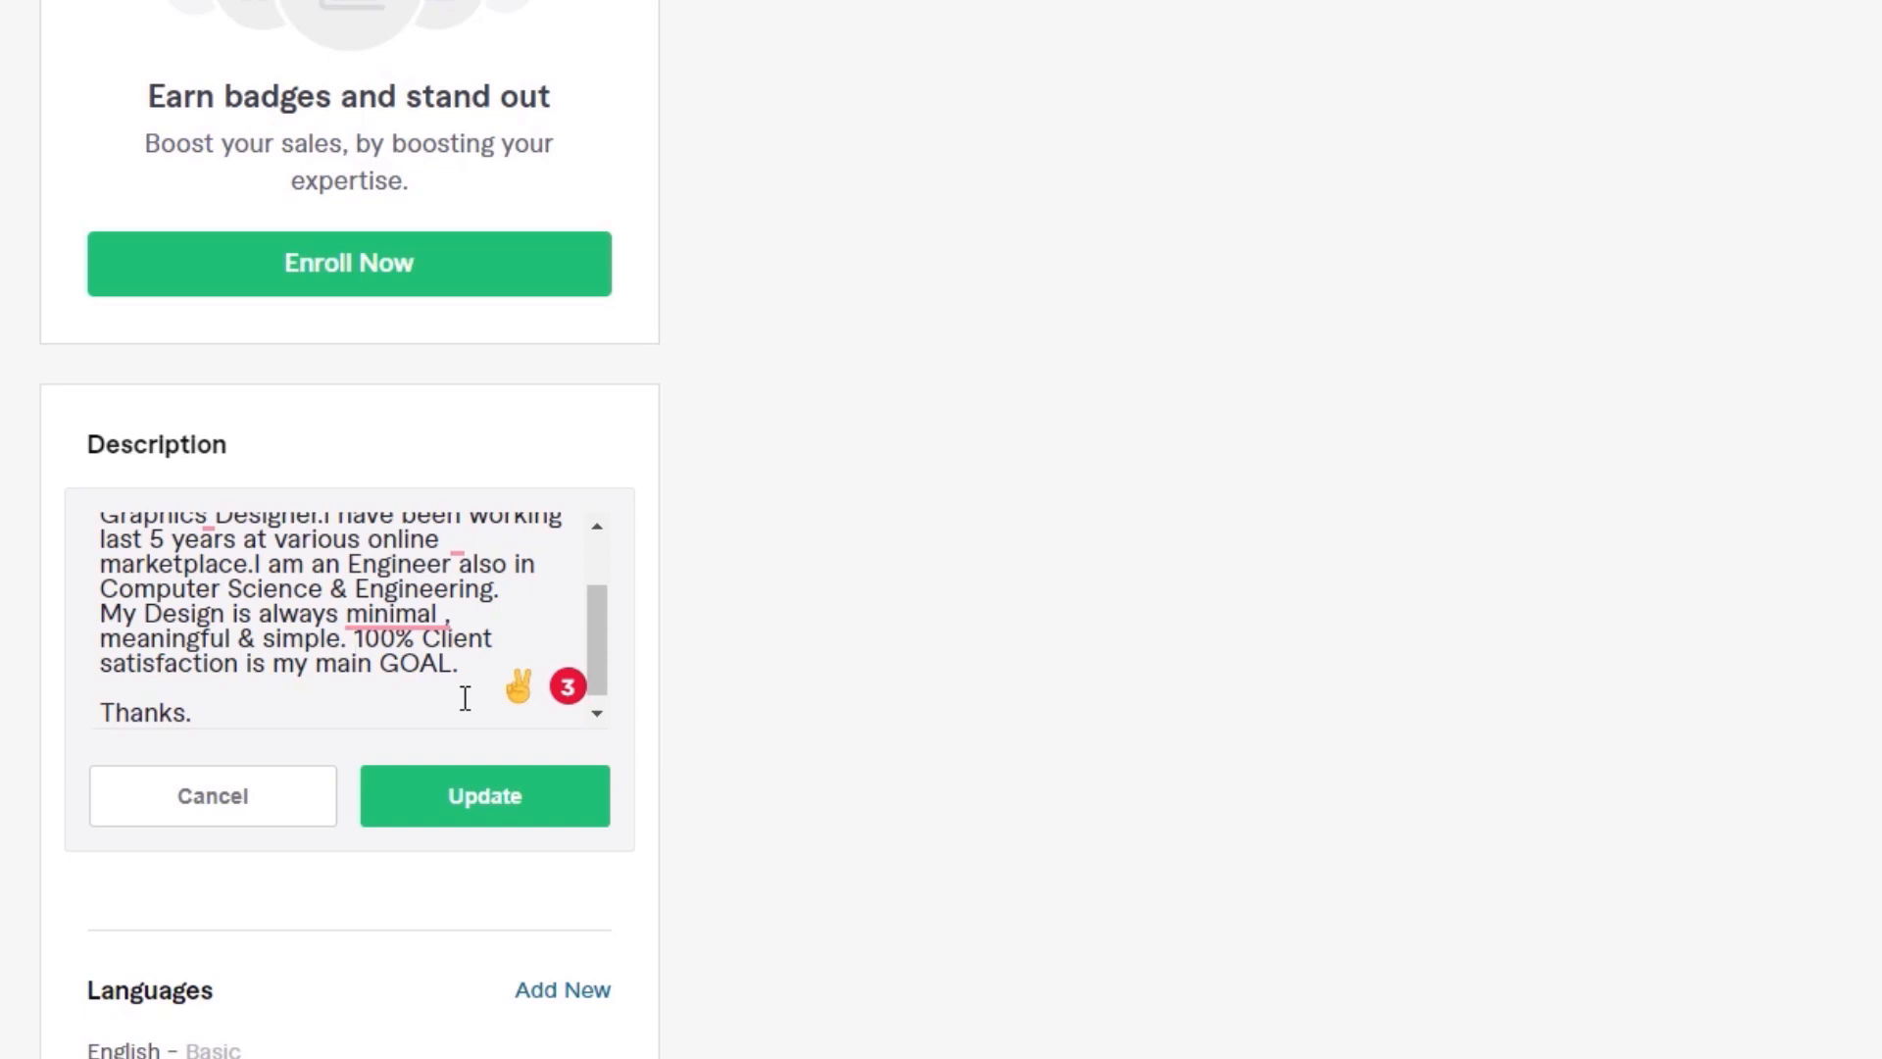
pyautogui.click(495, 816)
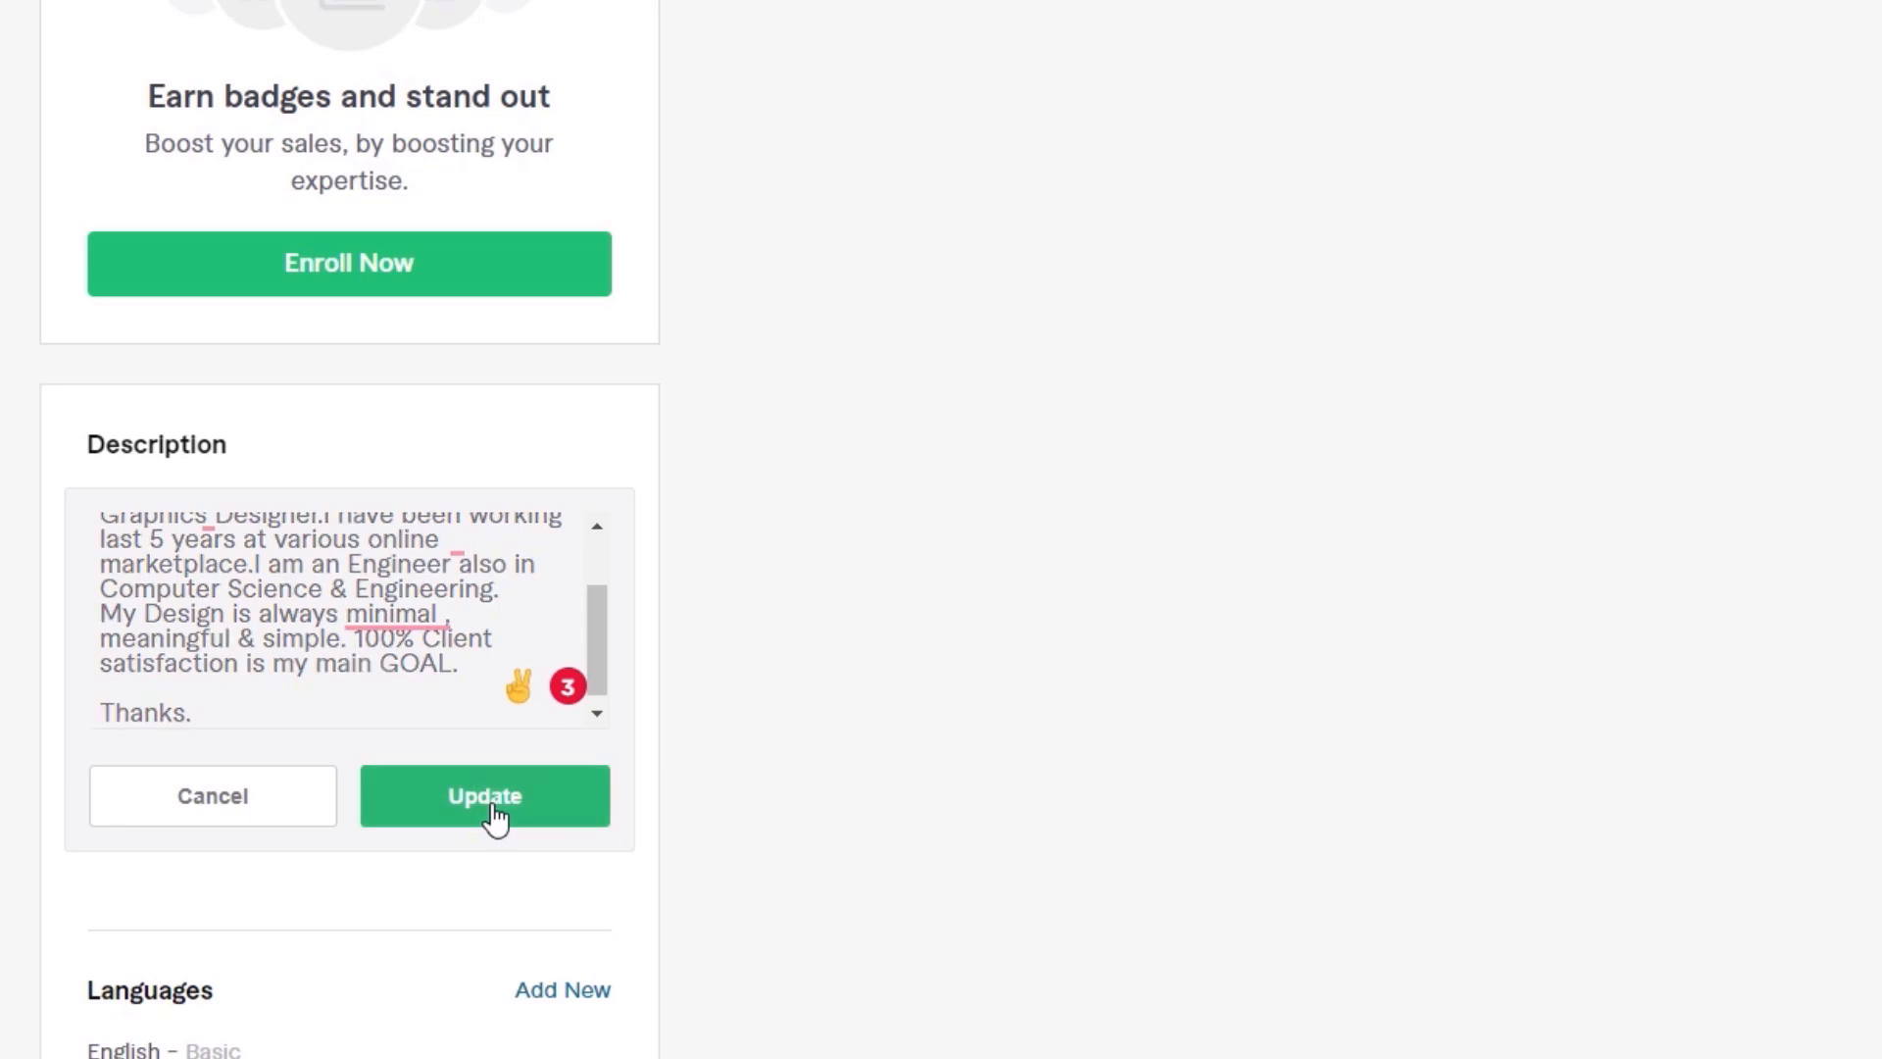
# Step: Add English with the language level Fluent to the profile's Languages
pyautogui.scroll(-3, 294, 559)
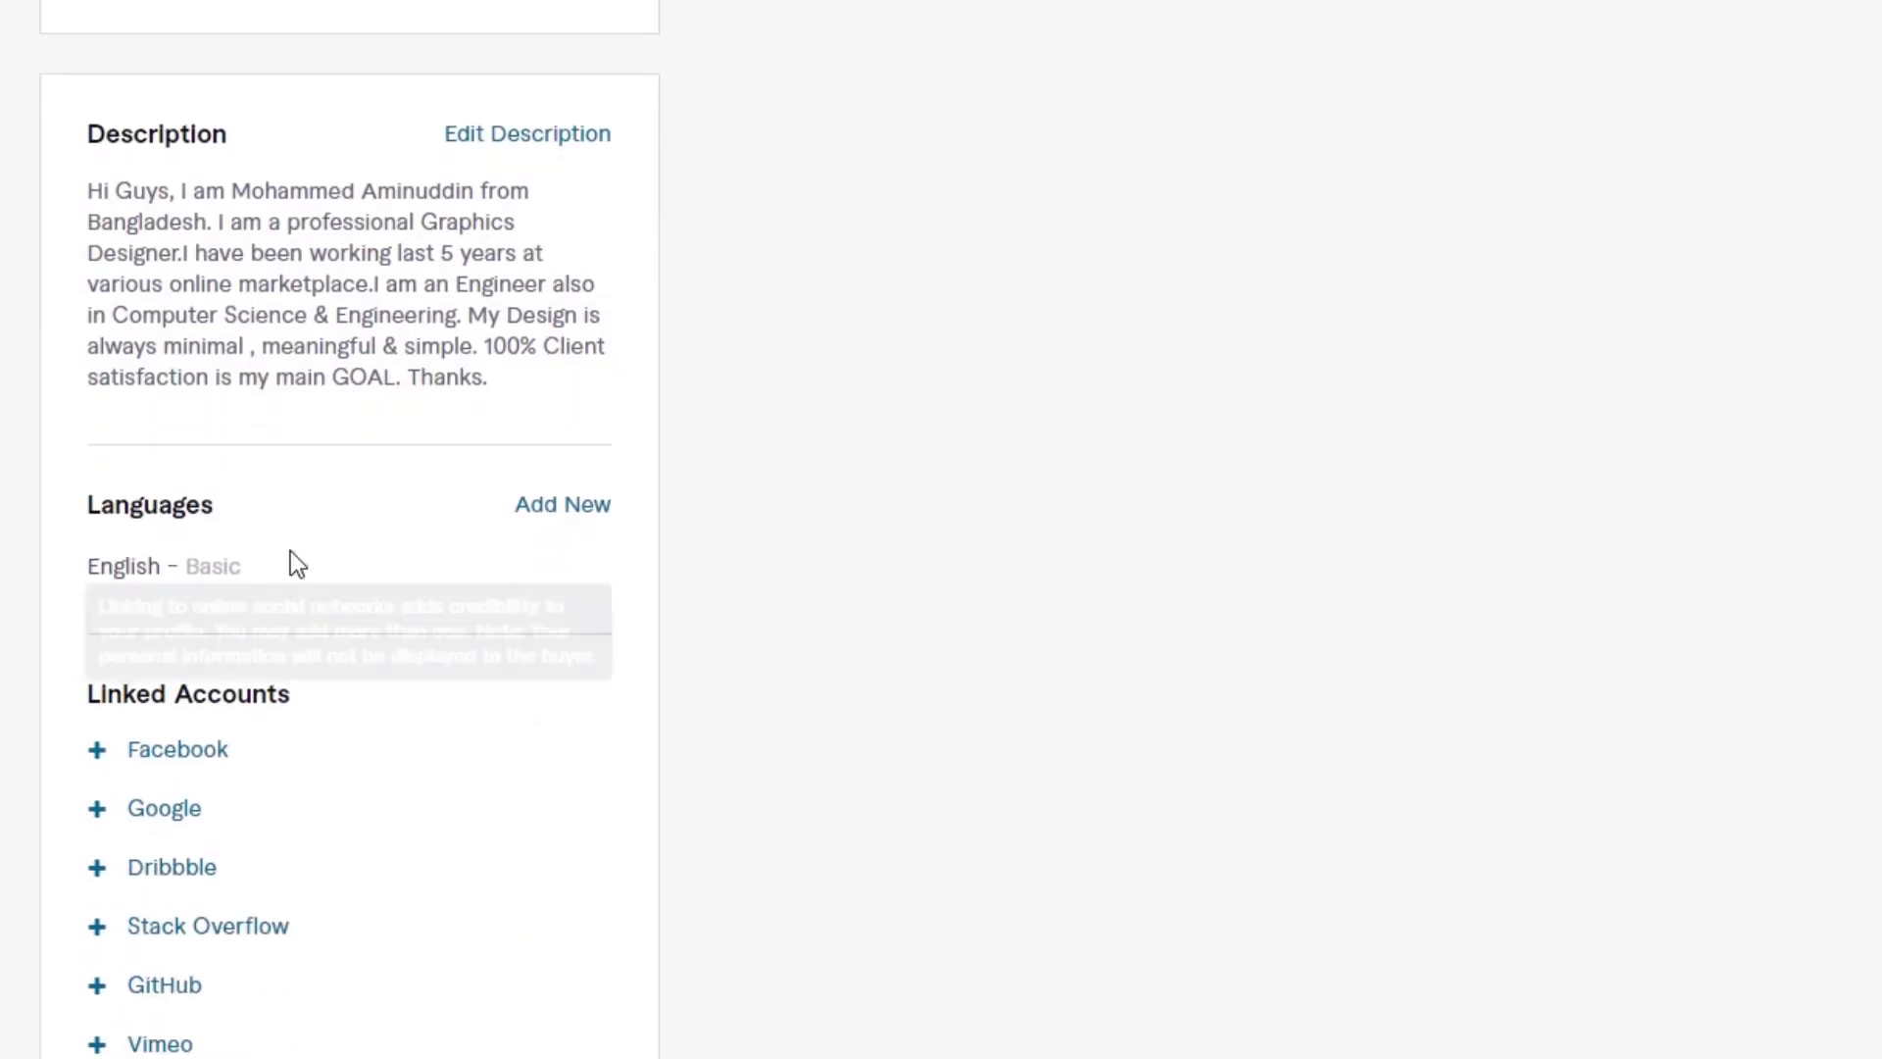
pyautogui.click(554, 530)
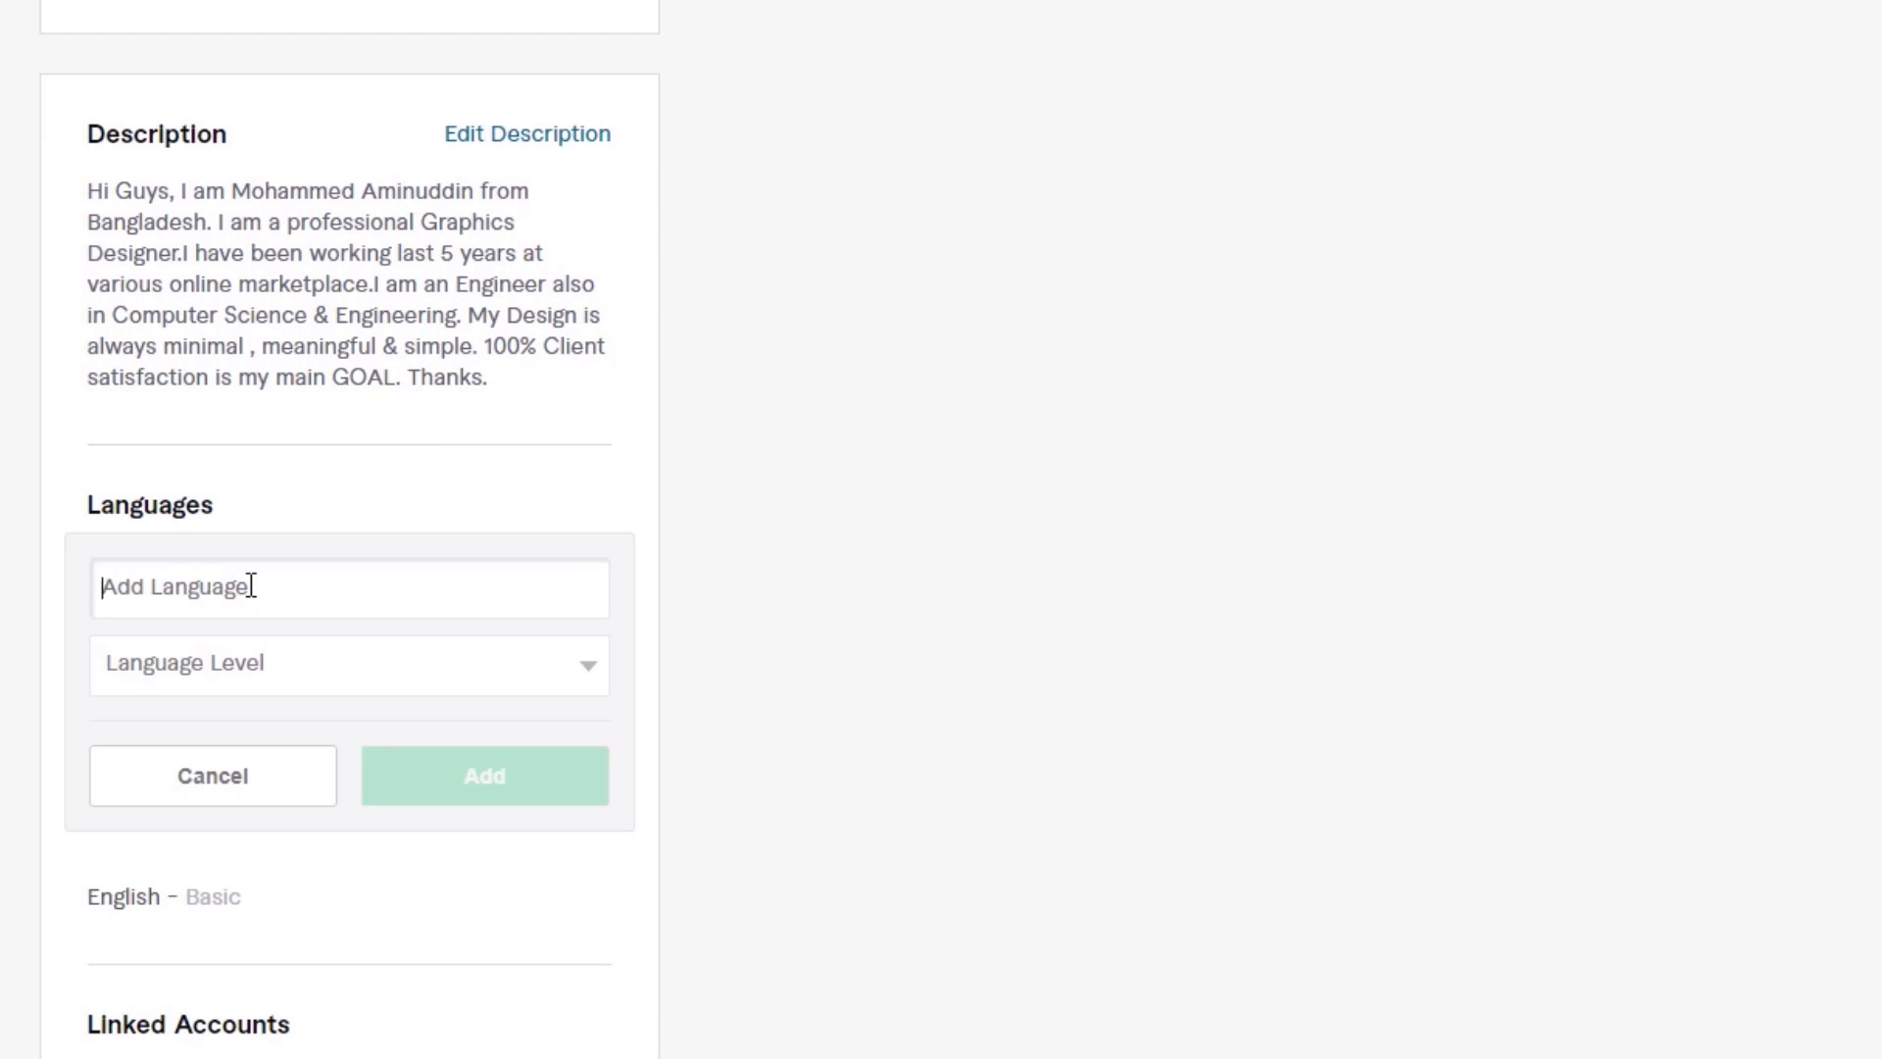
pyautogui.write('E')
pyautogui.click(178, 702)
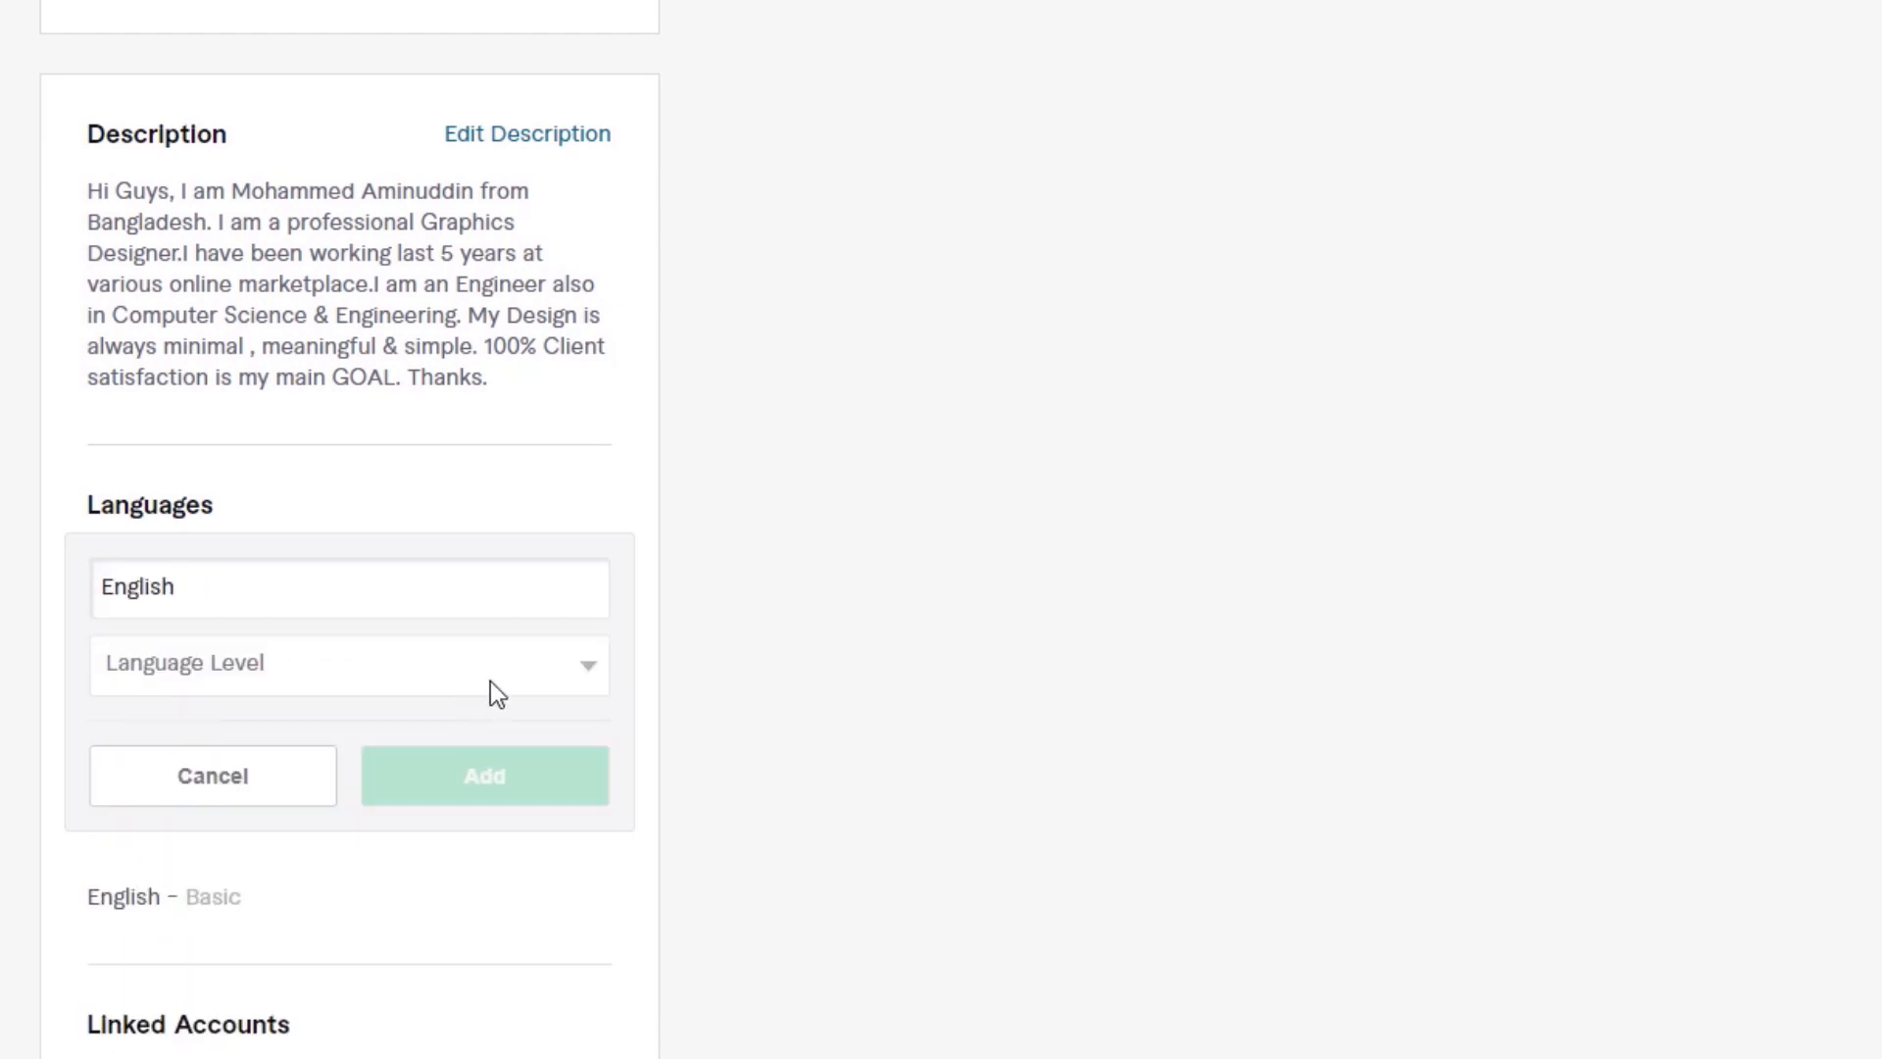
pyautogui.click(561, 677)
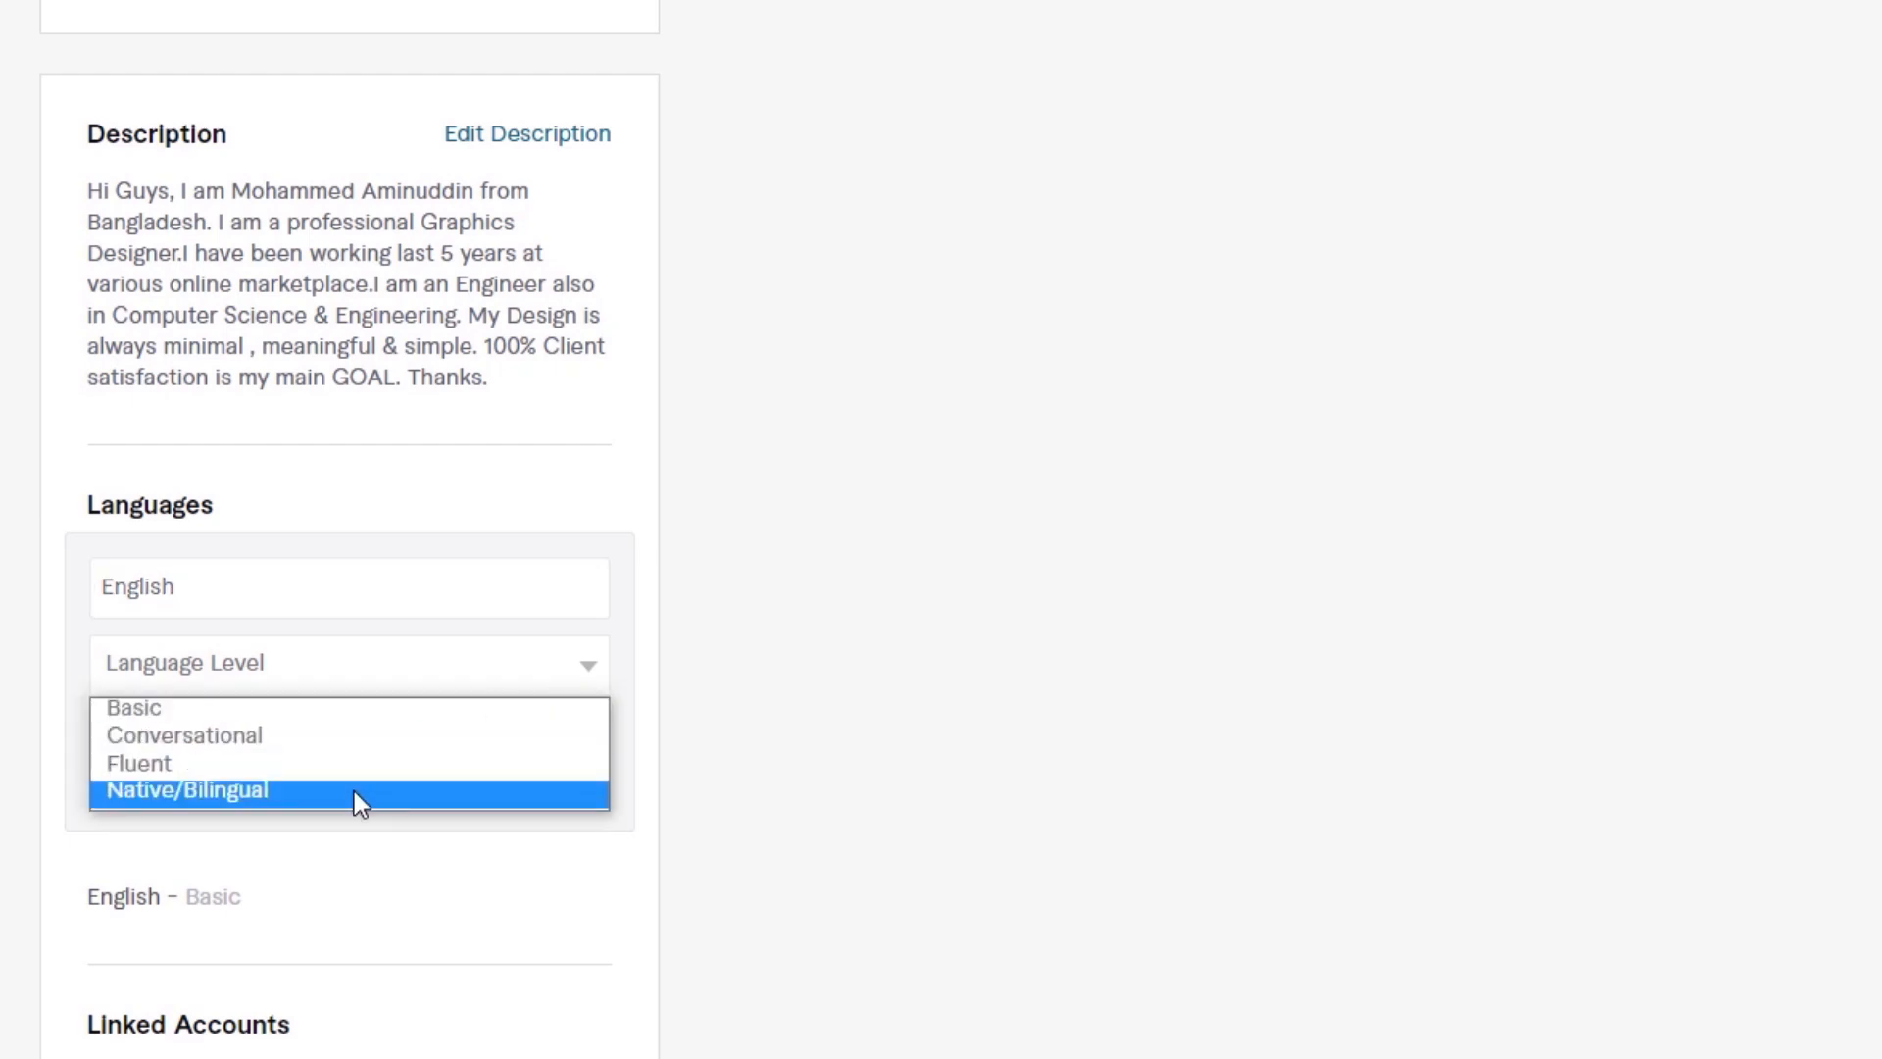
pyautogui.click(191, 765)
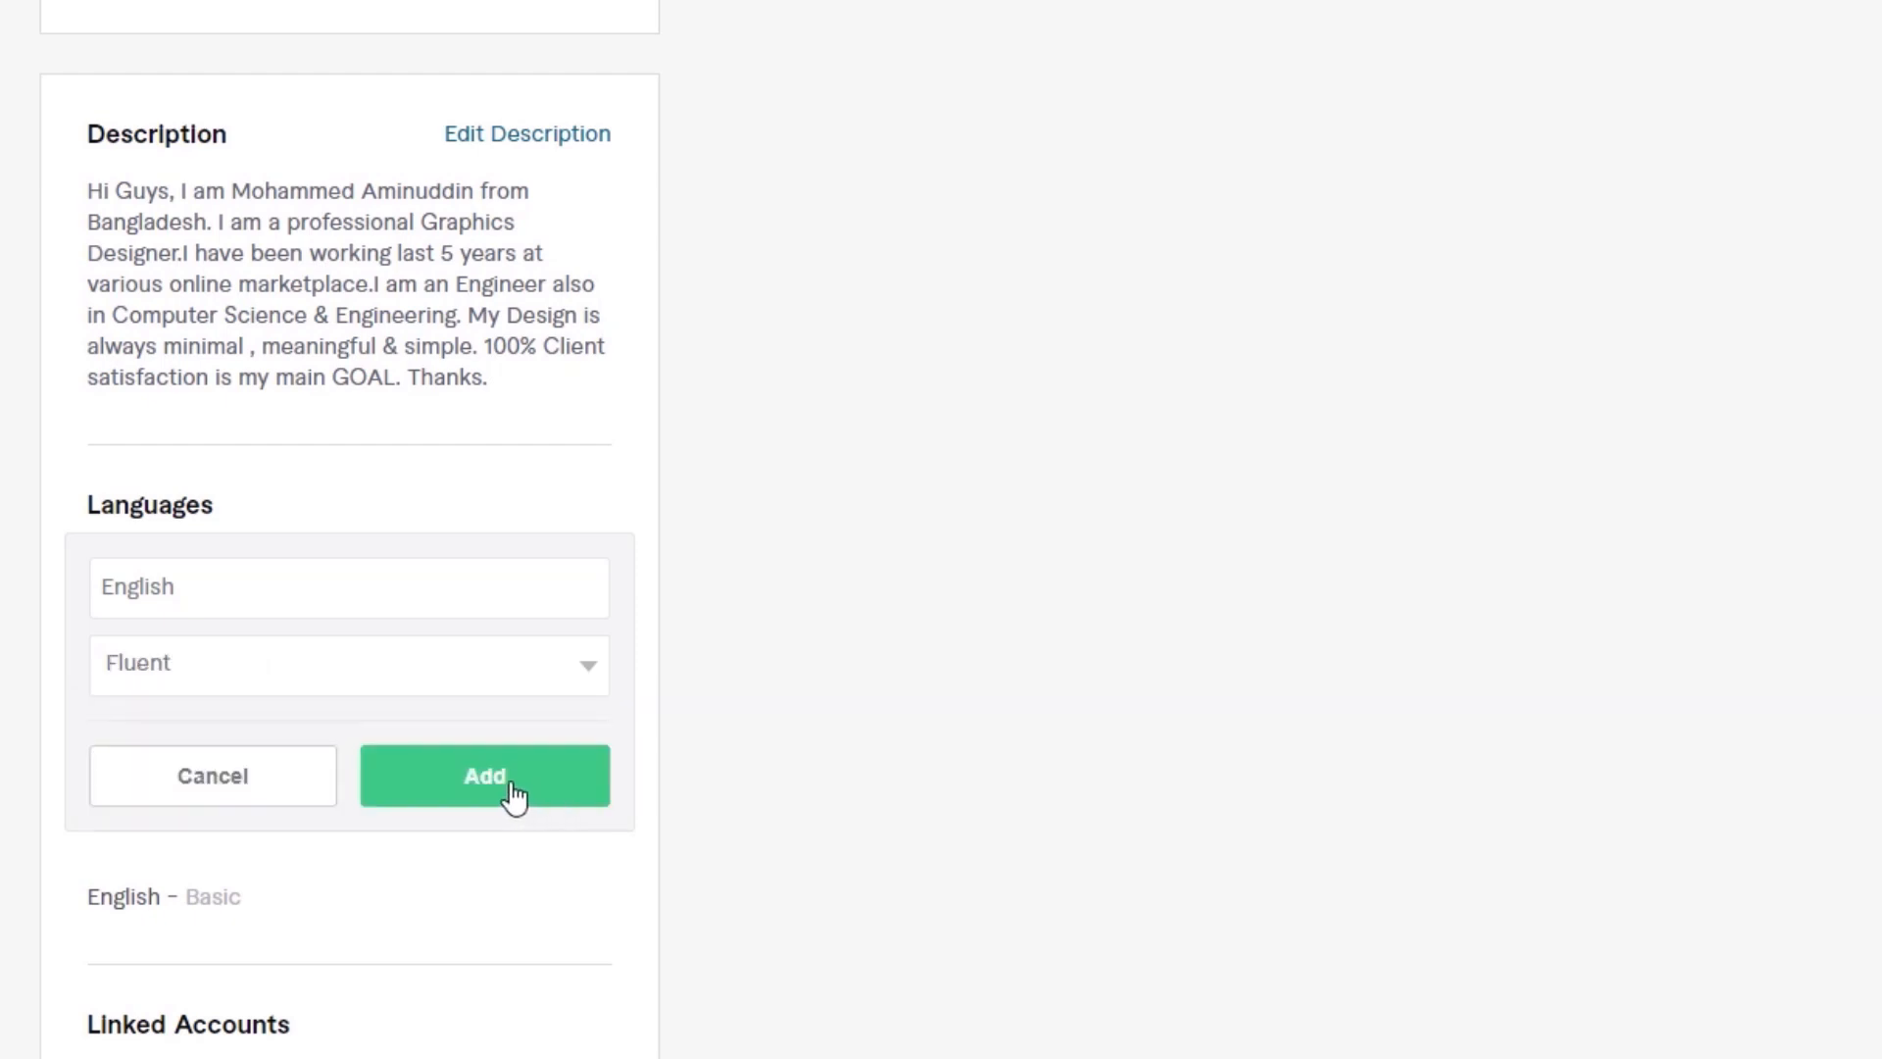
pyautogui.click(514, 796)
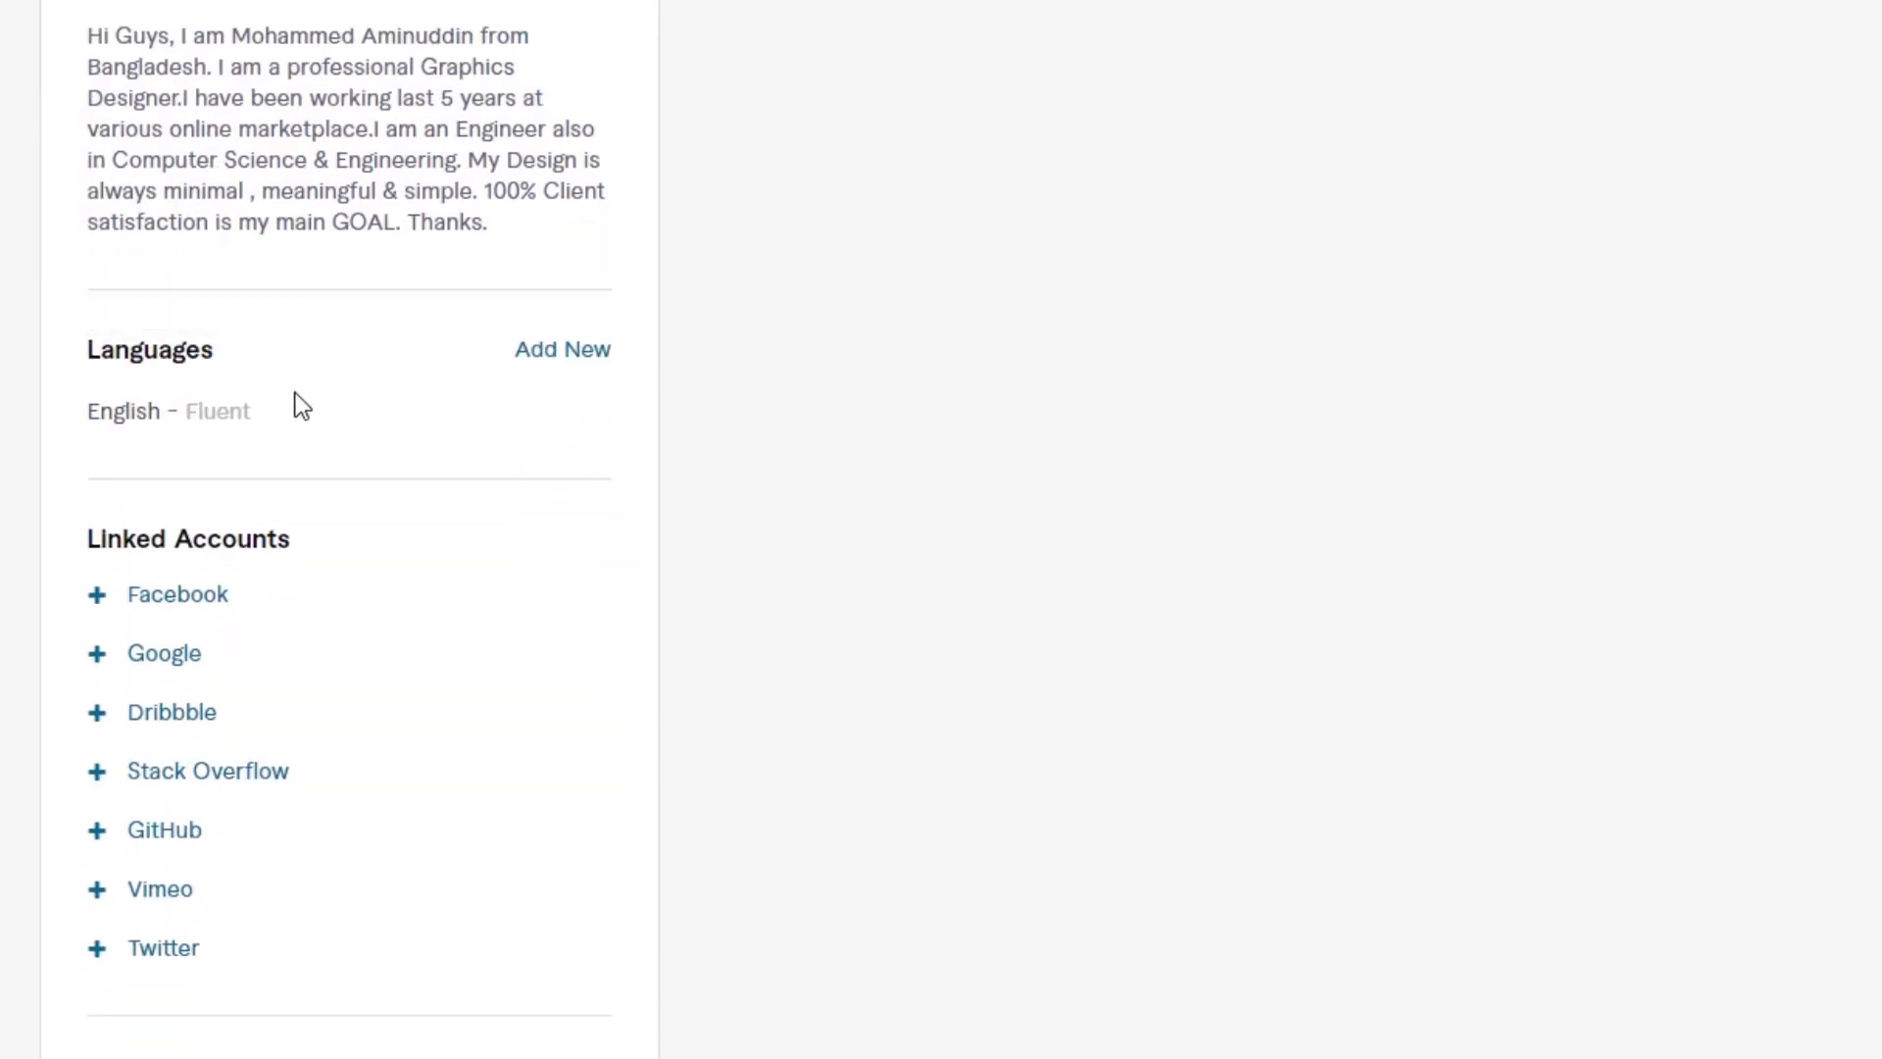
# Step: Try to link a Facebook account to the profile with the filled-in login, and close the login window
pyautogui.scroll(-2, 235, 408)
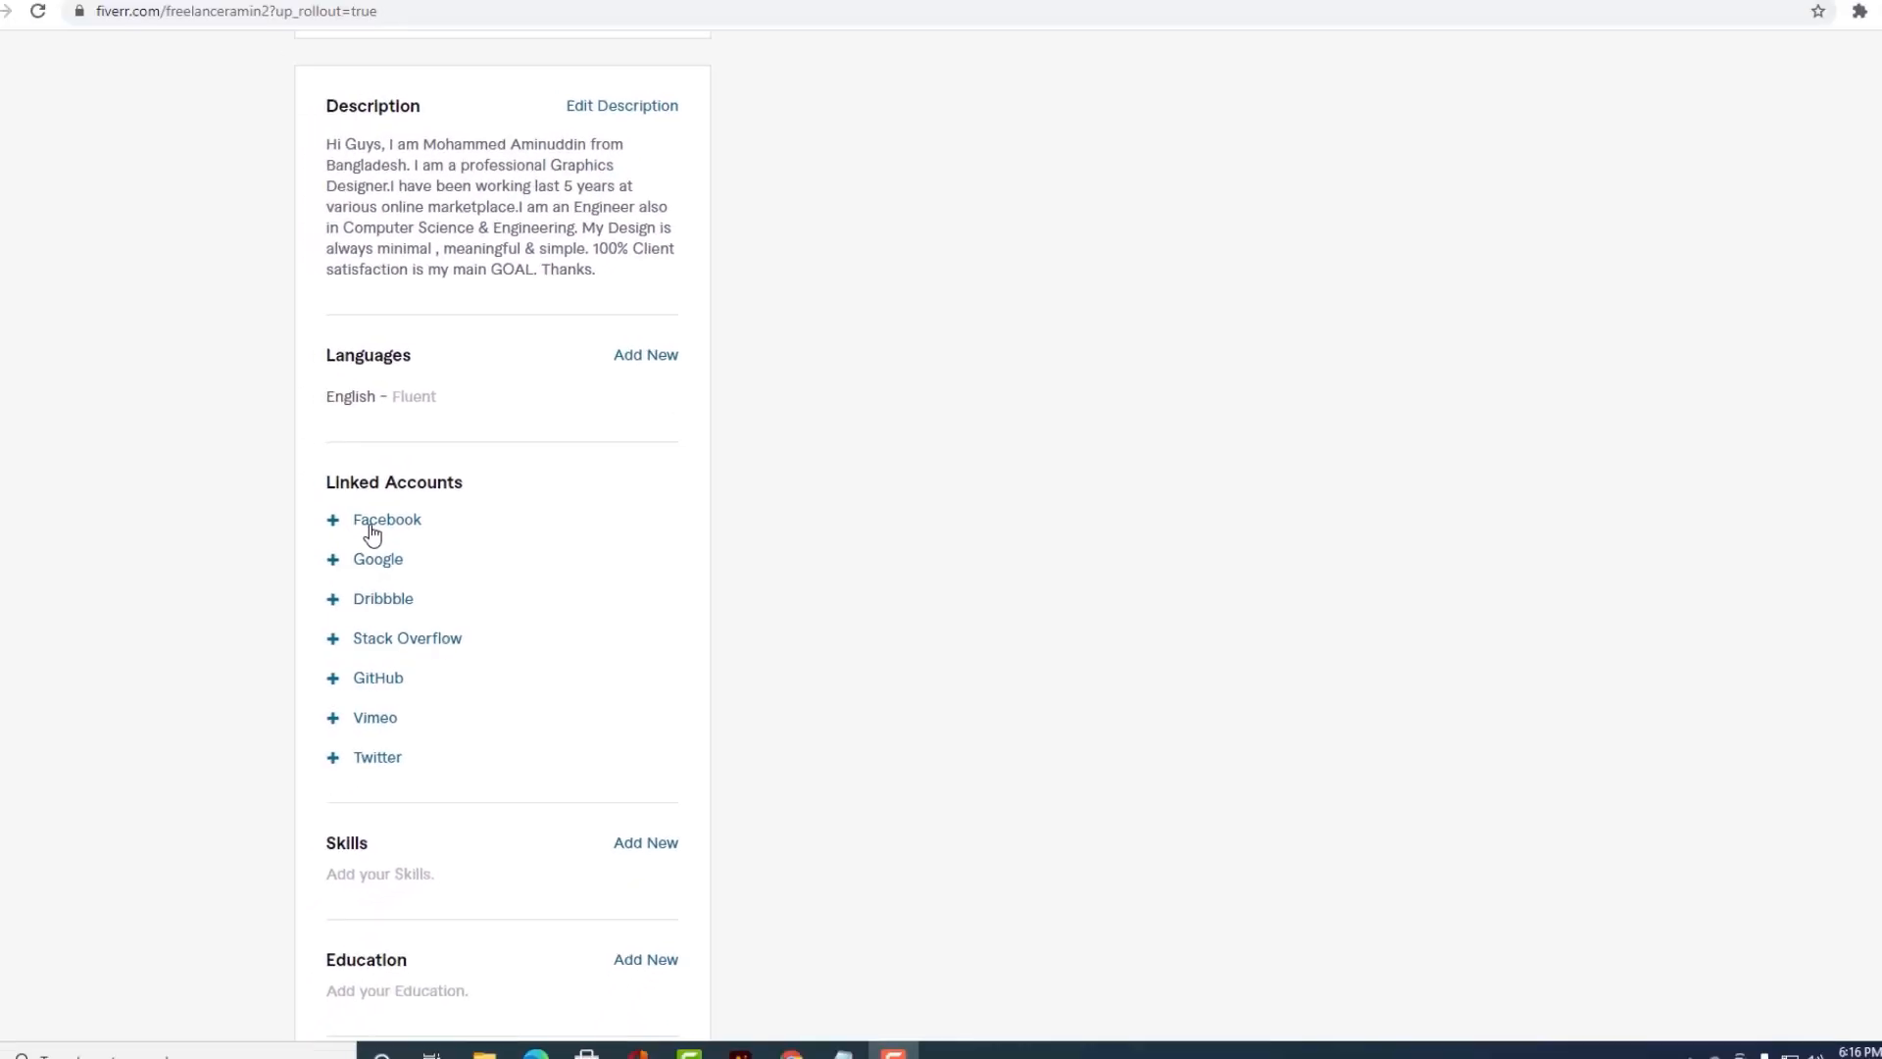
pyautogui.click(333, 529)
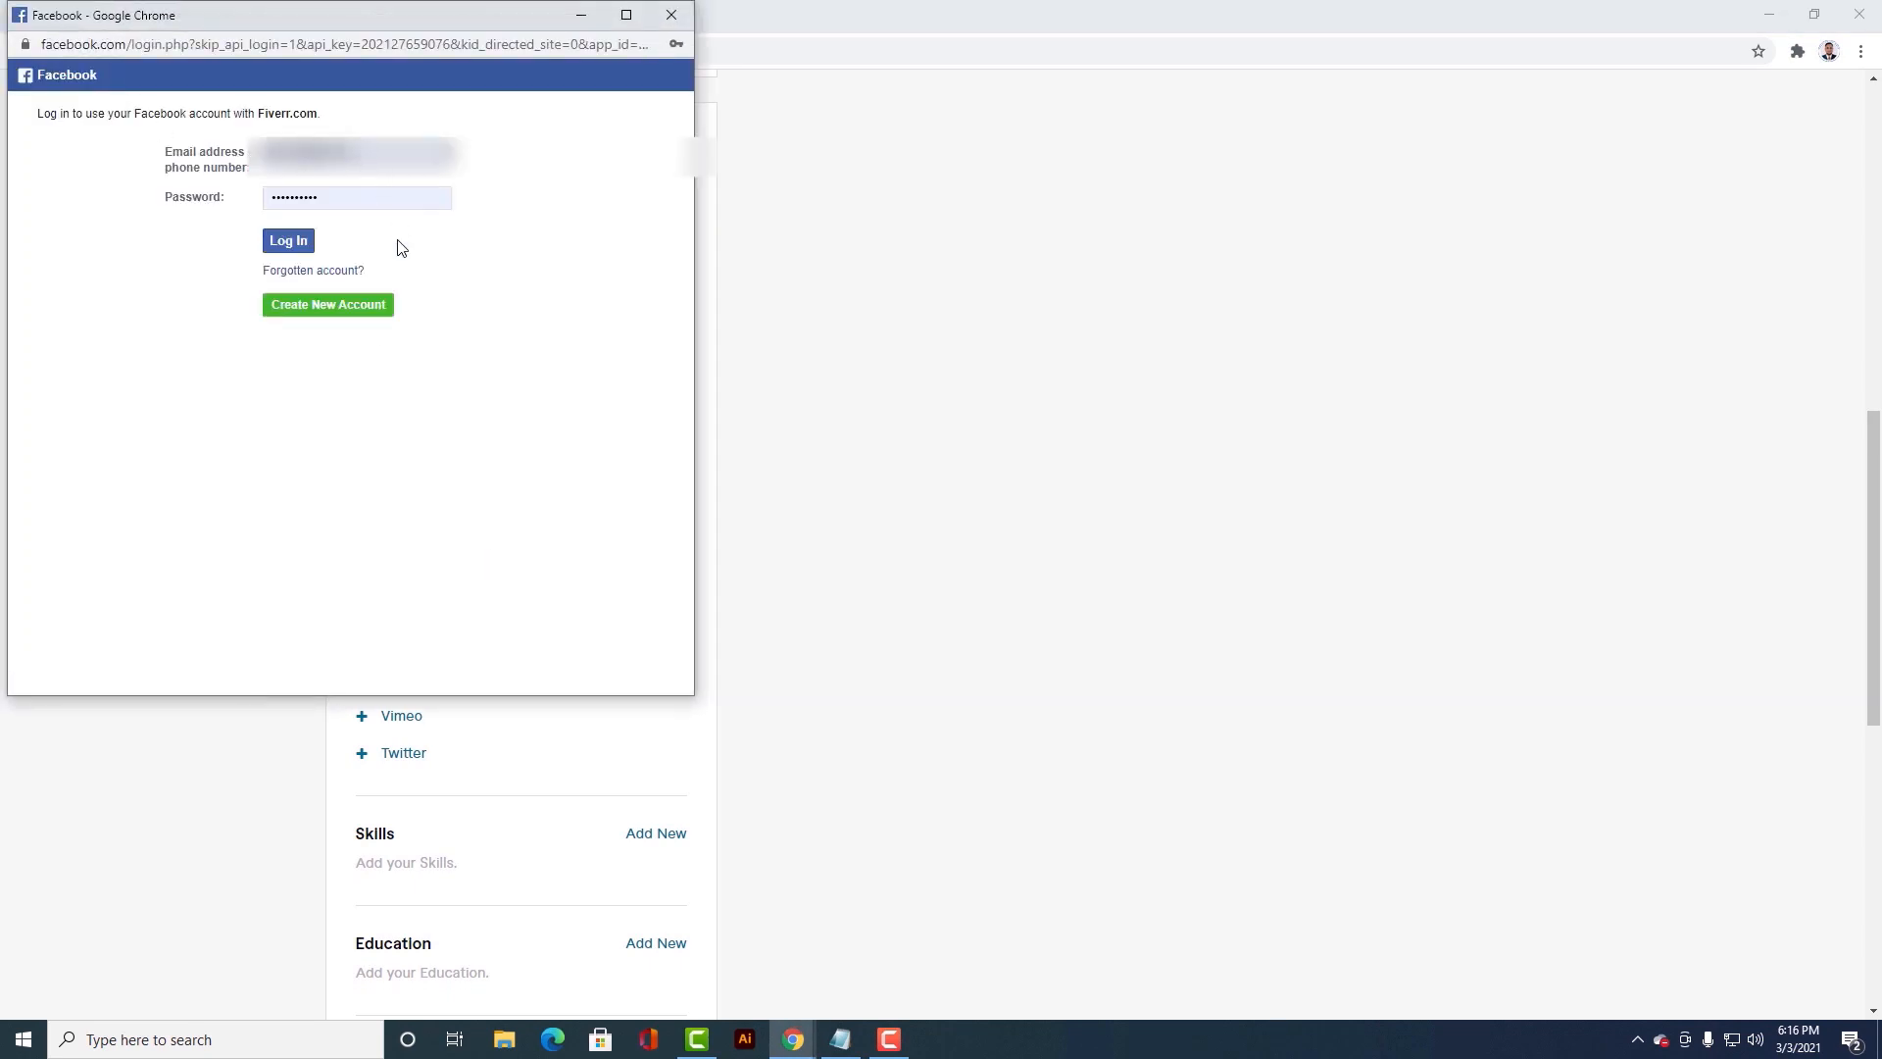
pyautogui.click(290, 242)
pyautogui.click(670, 14)
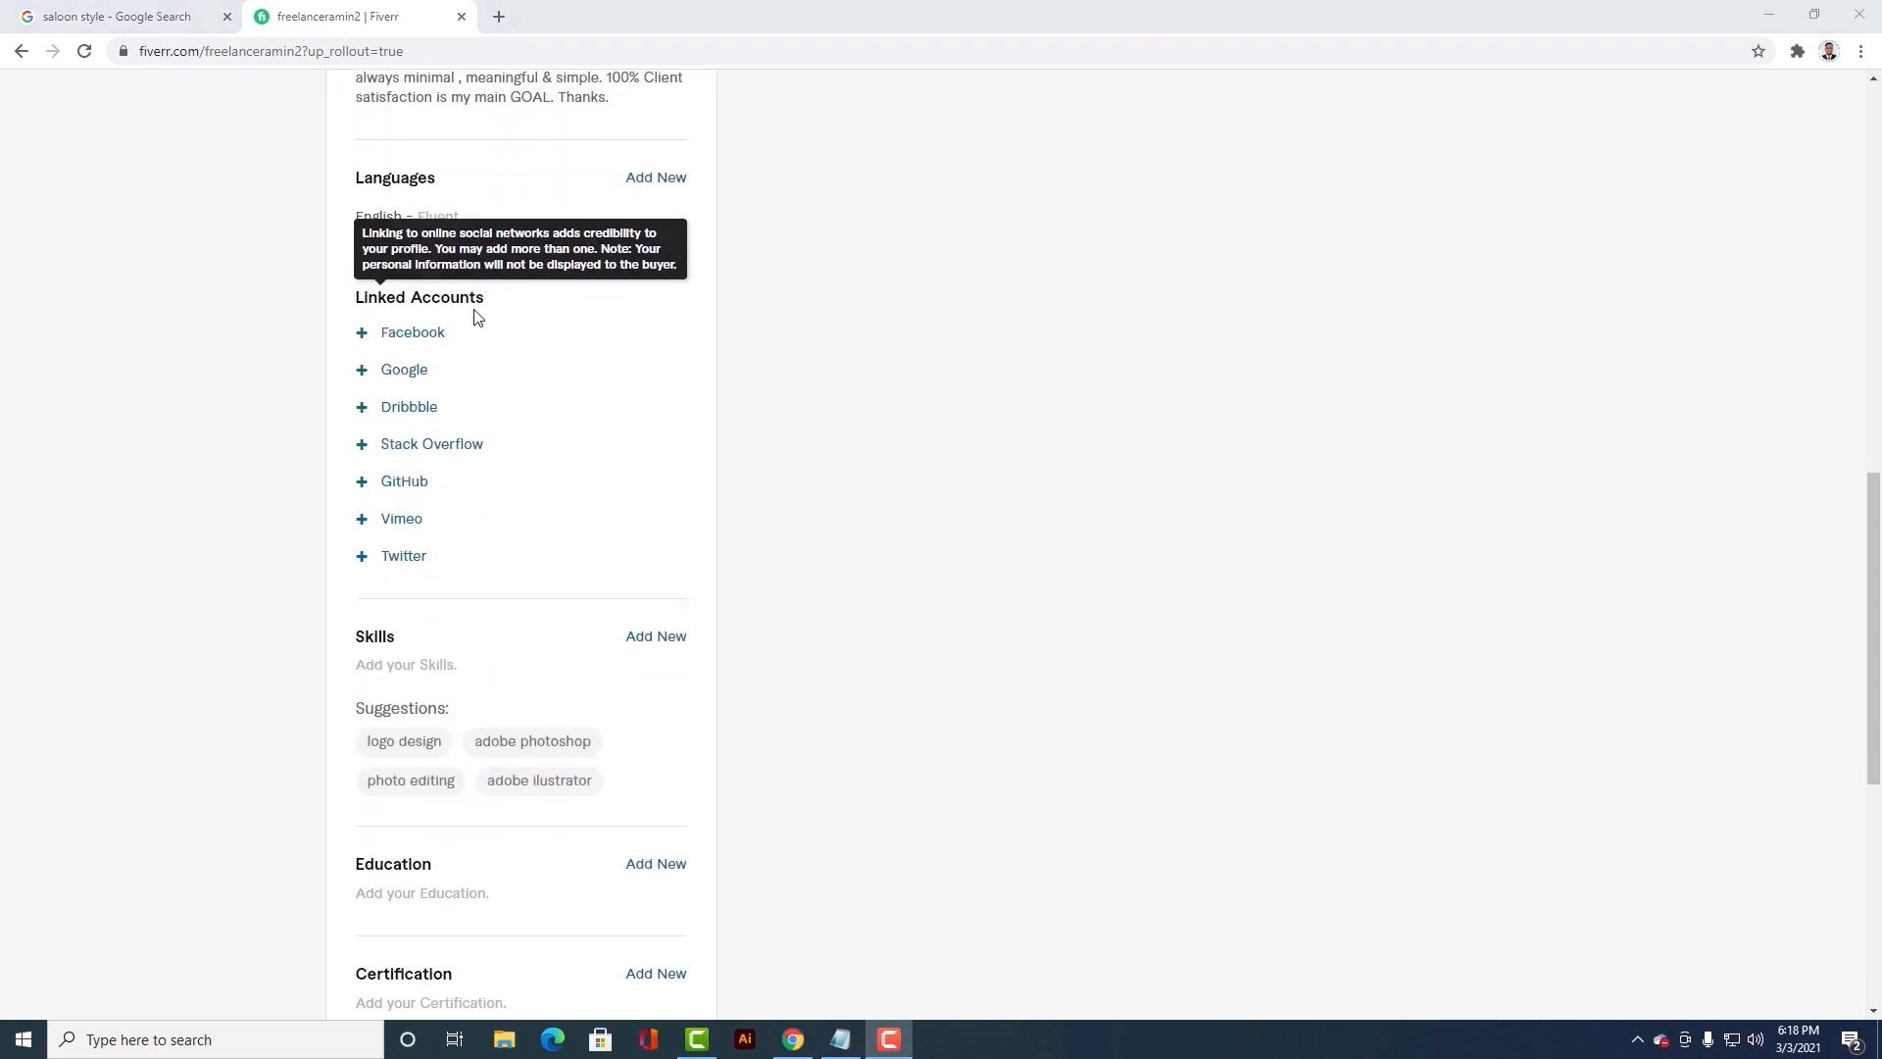
# Step: Add Graphics Design with the experience level Expert to the profile's Skills
pyautogui.scroll(-3, 475, 316)
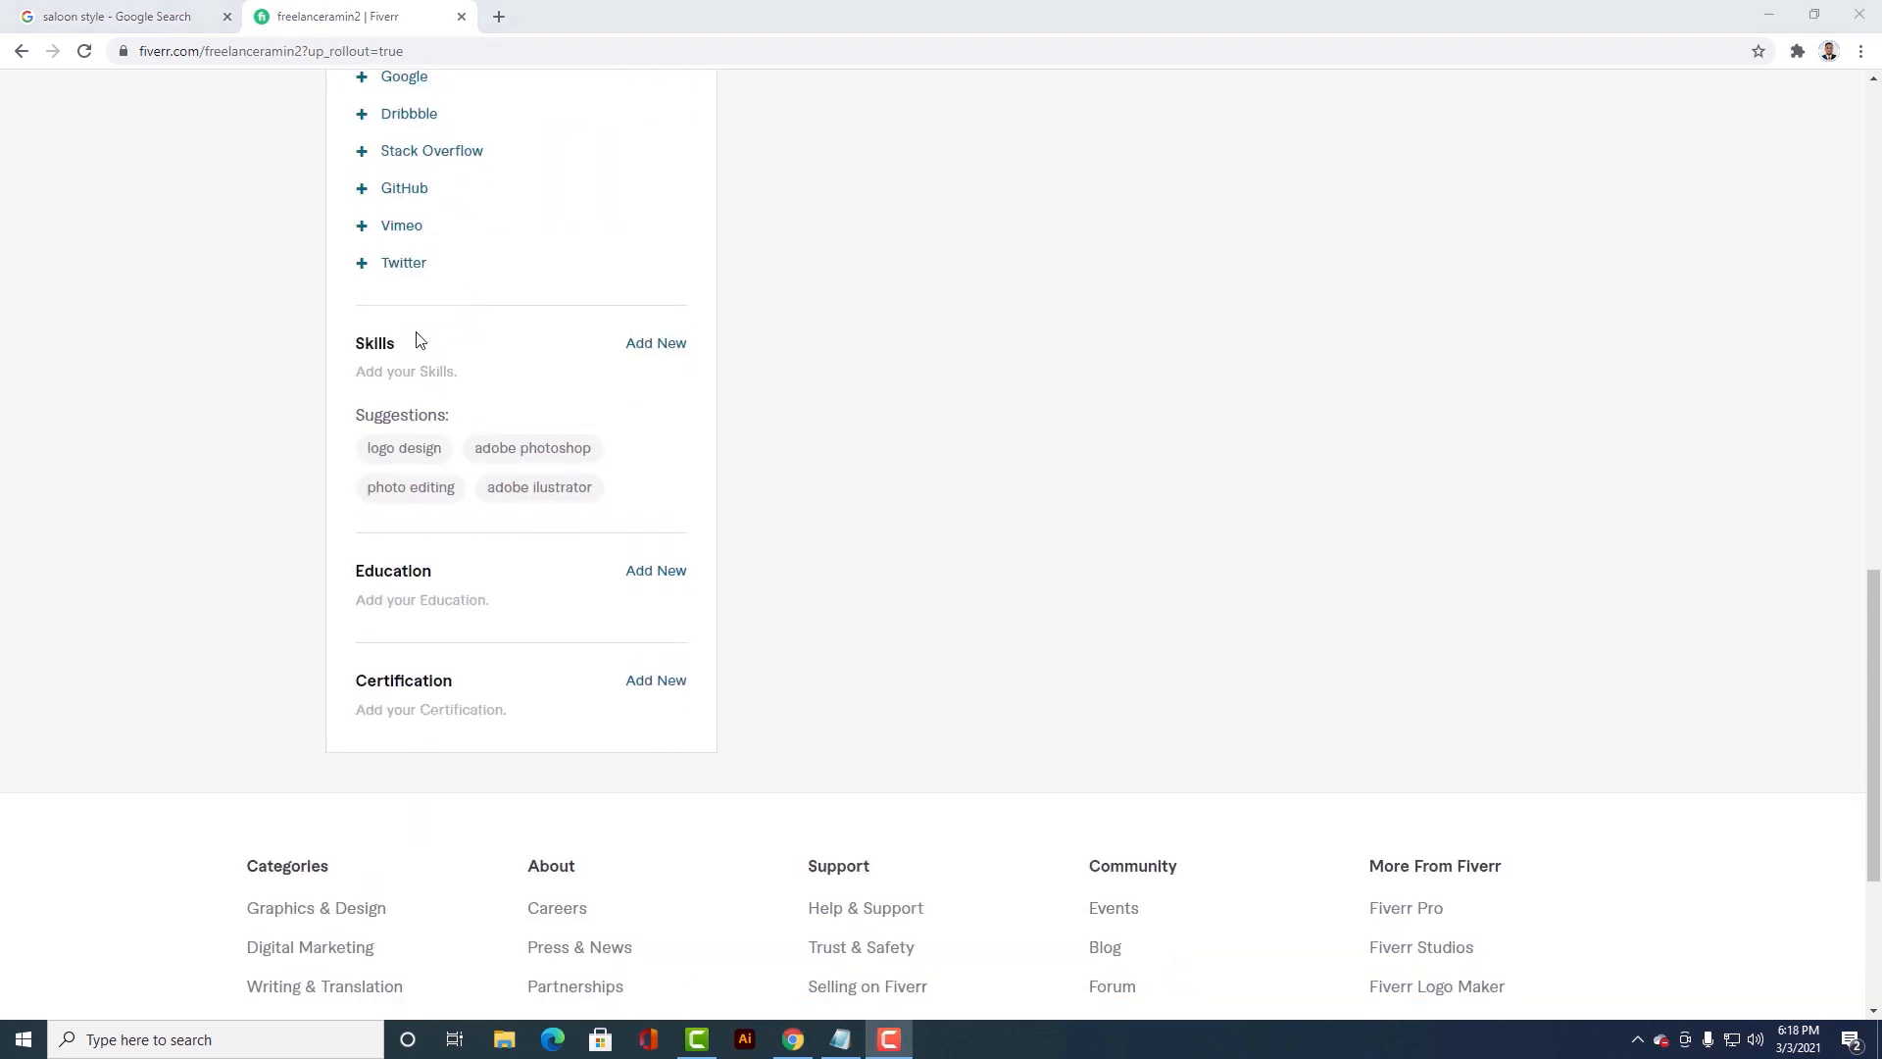
pyautogui.click(656, 343)
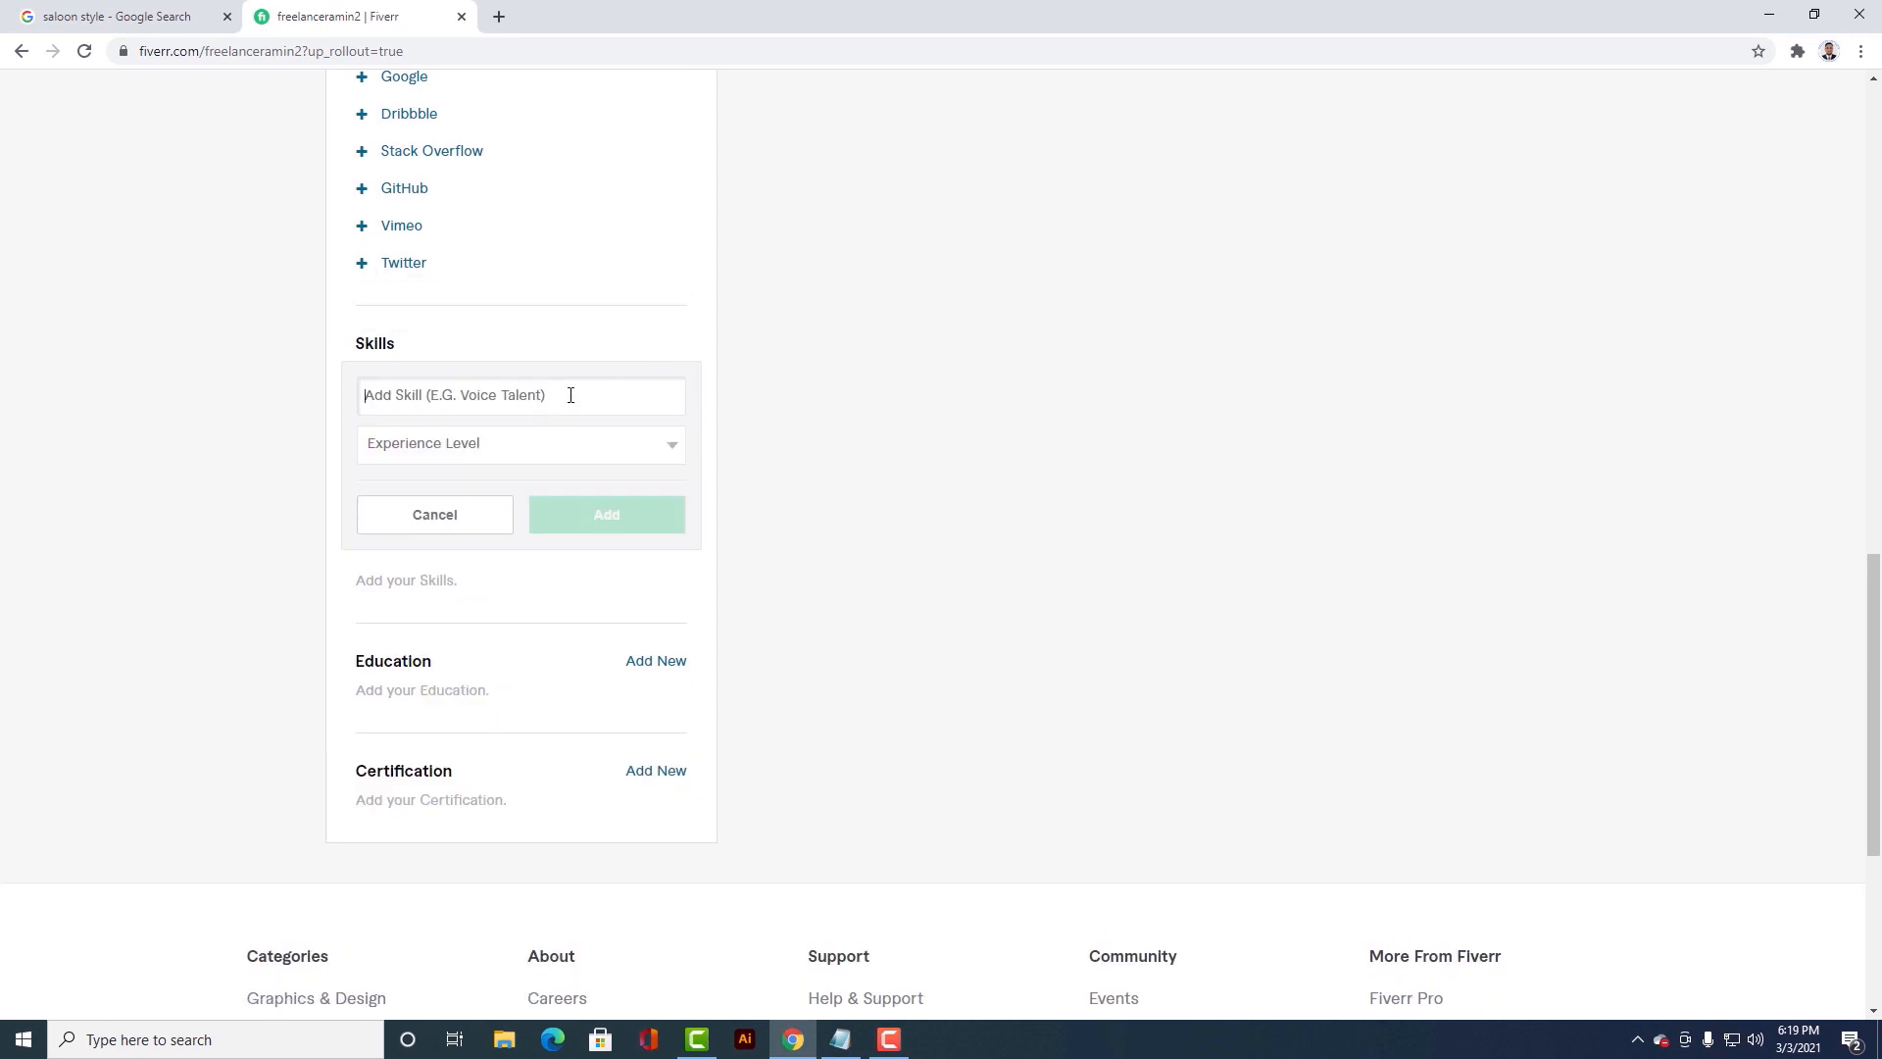
pyautogui.write('Gra')
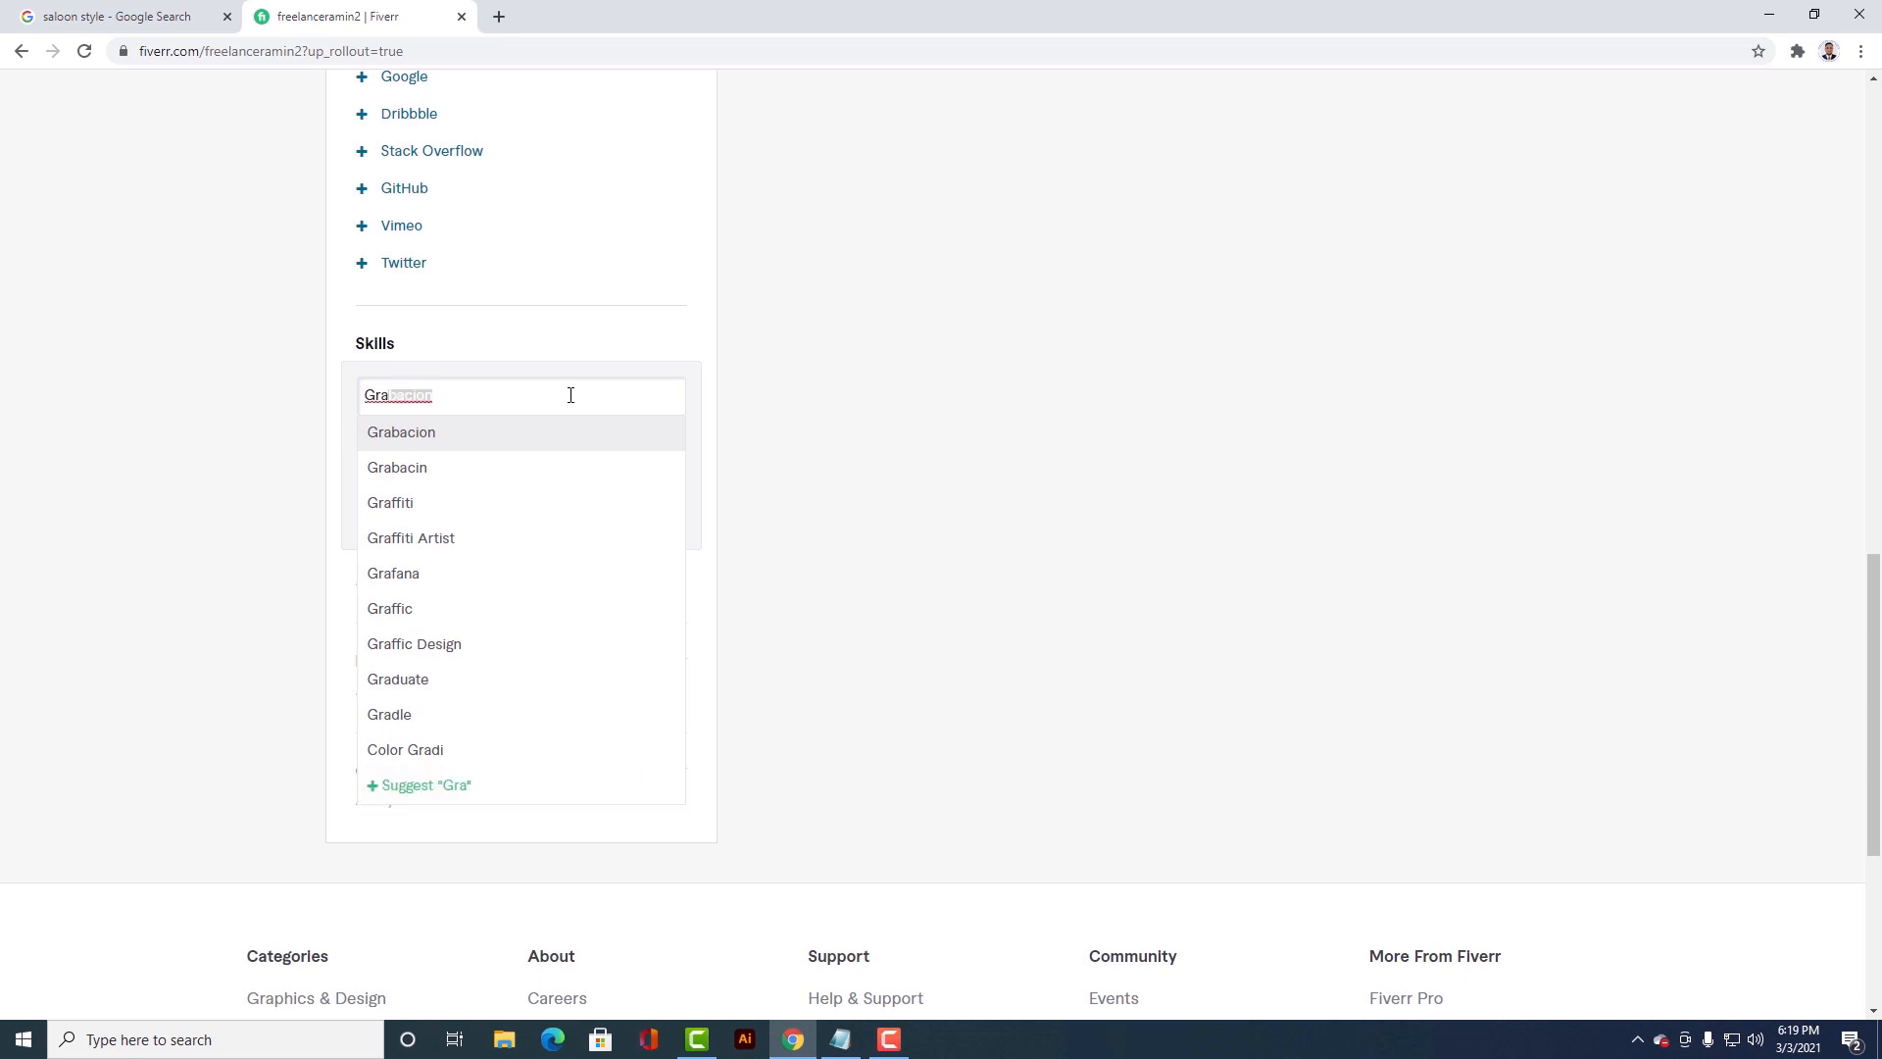
pyautogui.write('ph')
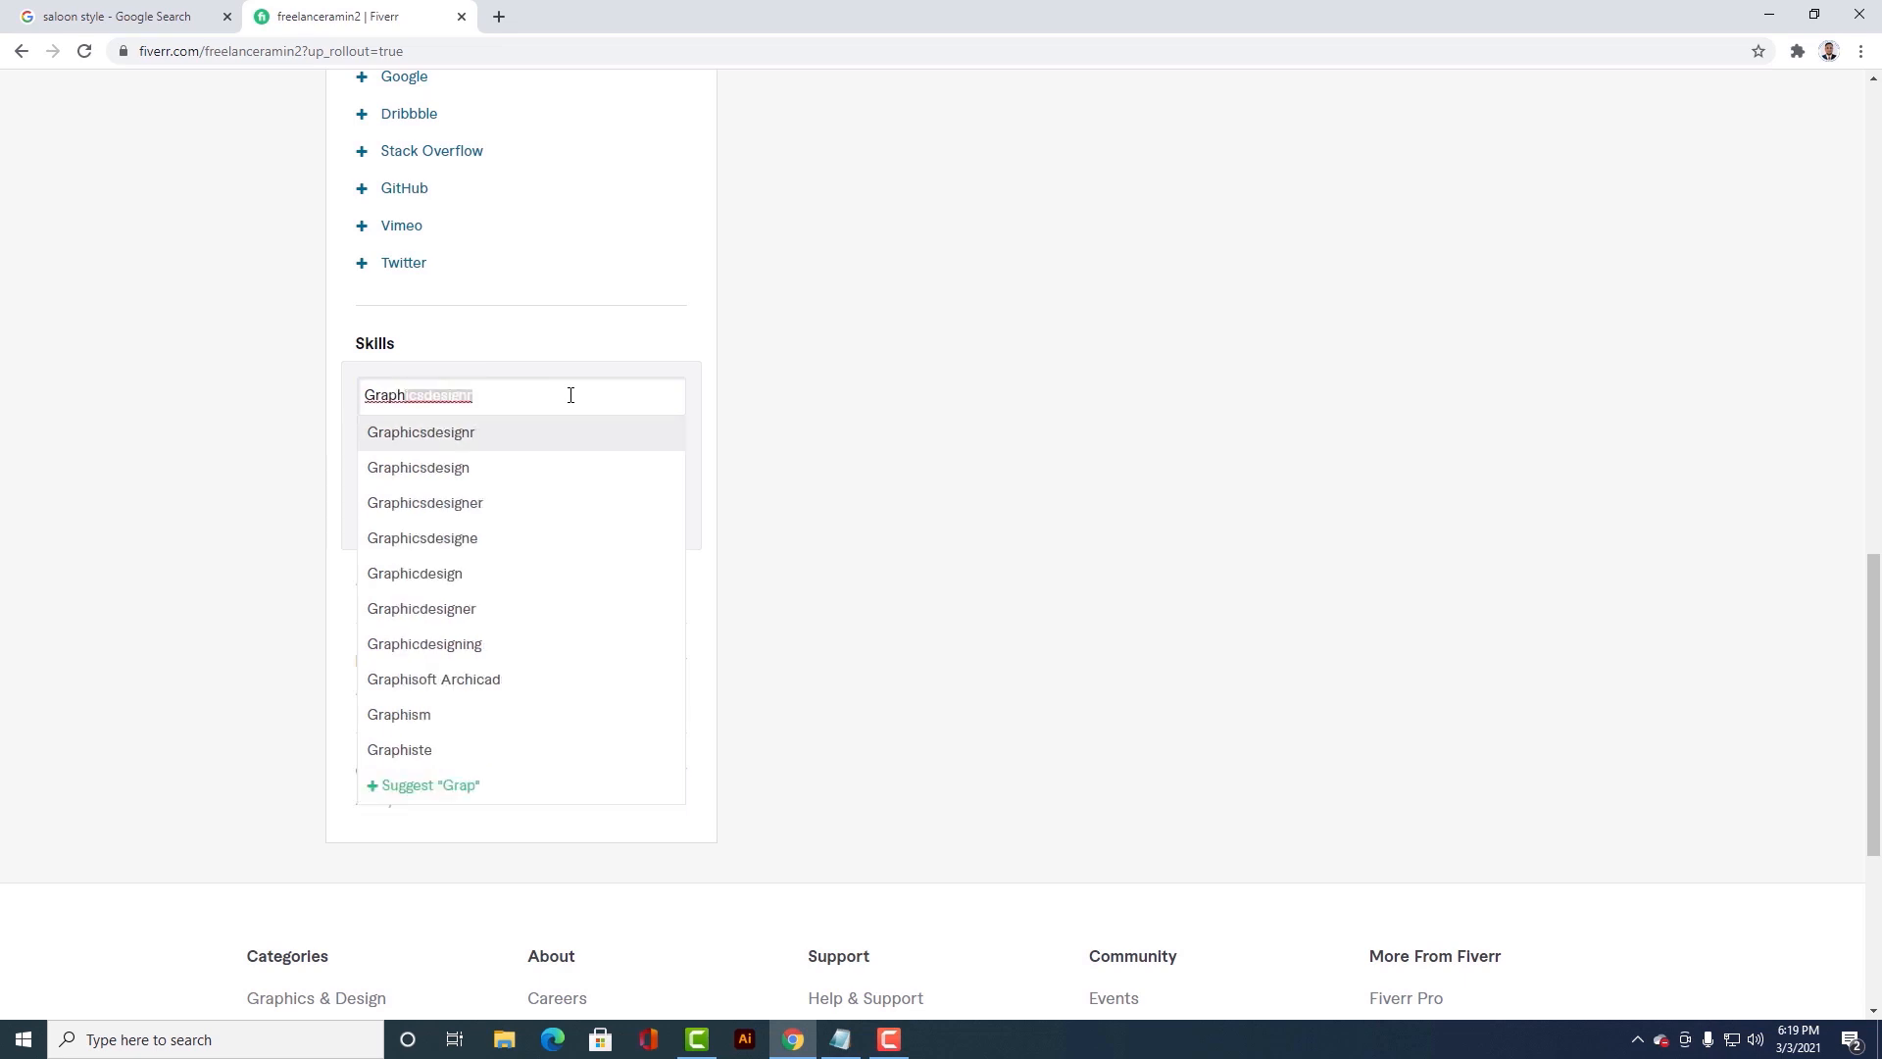
pyautogui.write('ics Designer')
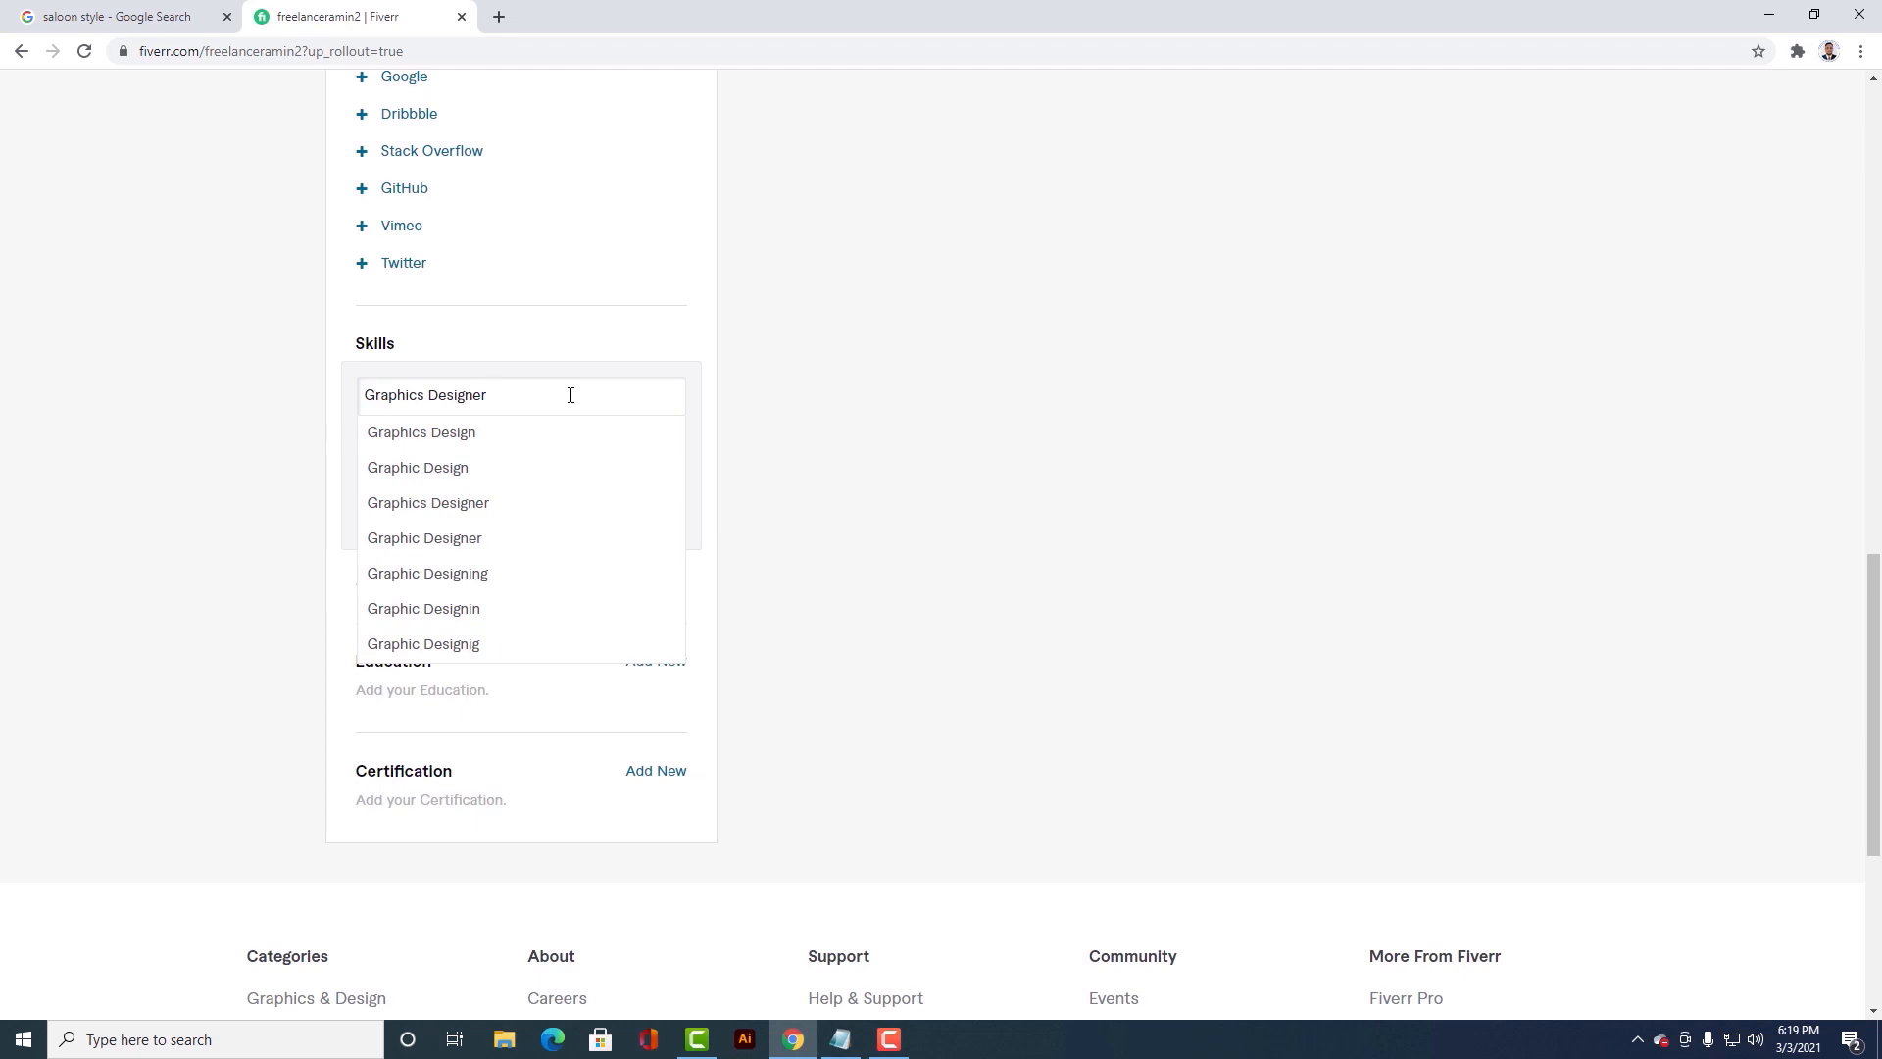
pyautogui.click(683, 477)
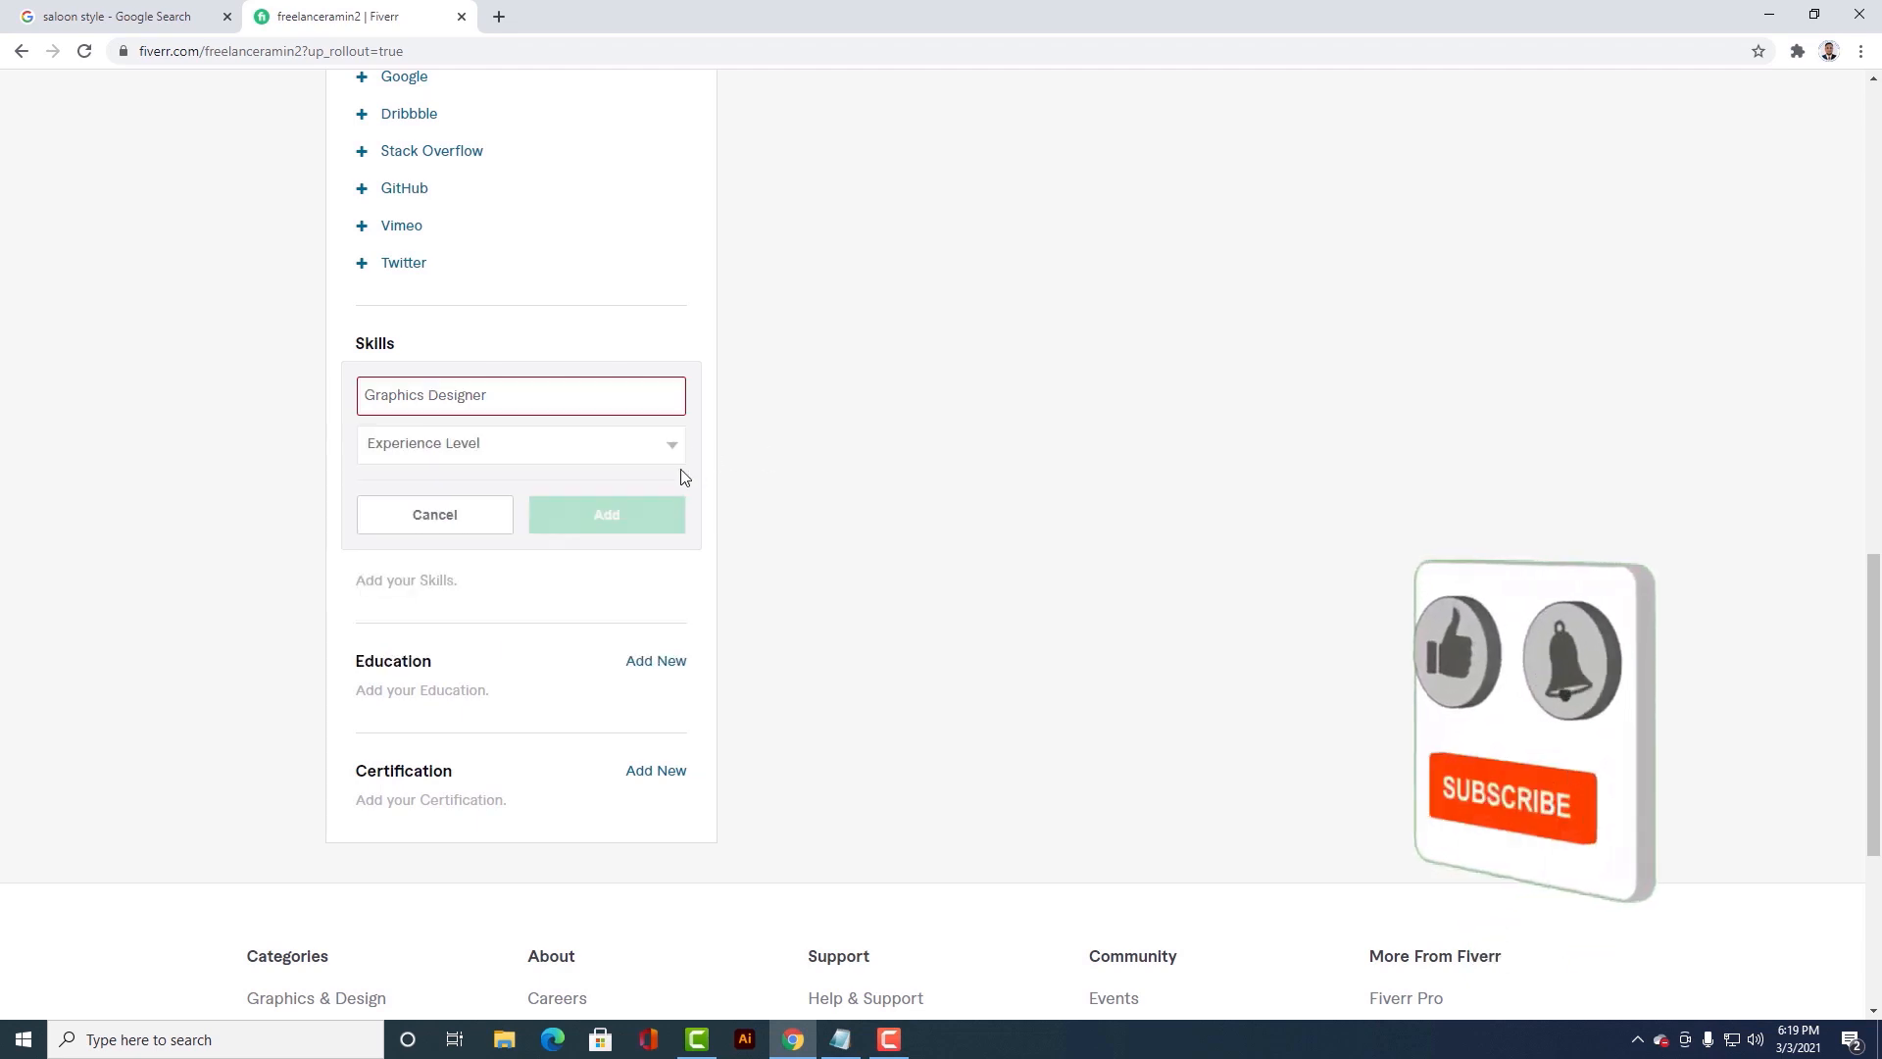
pyautogui.click(492, 451)
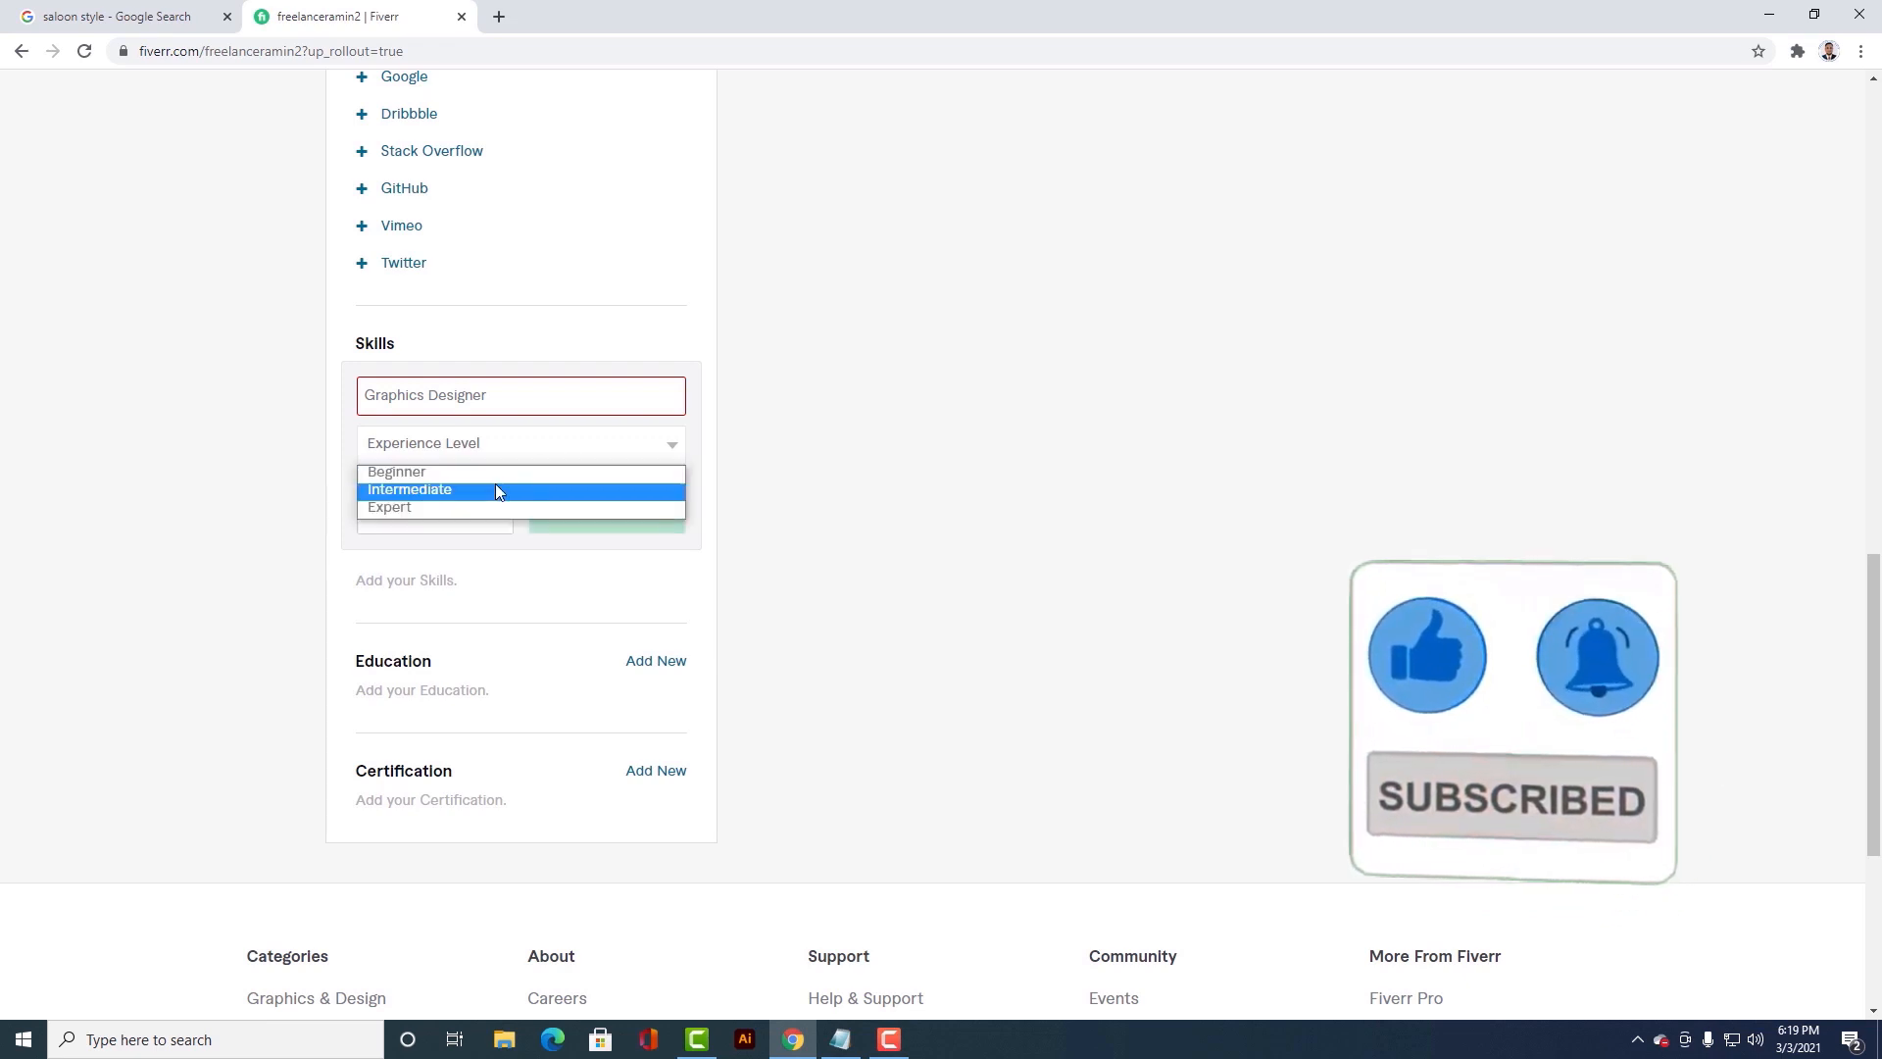
pyautogui.click(472, 508)
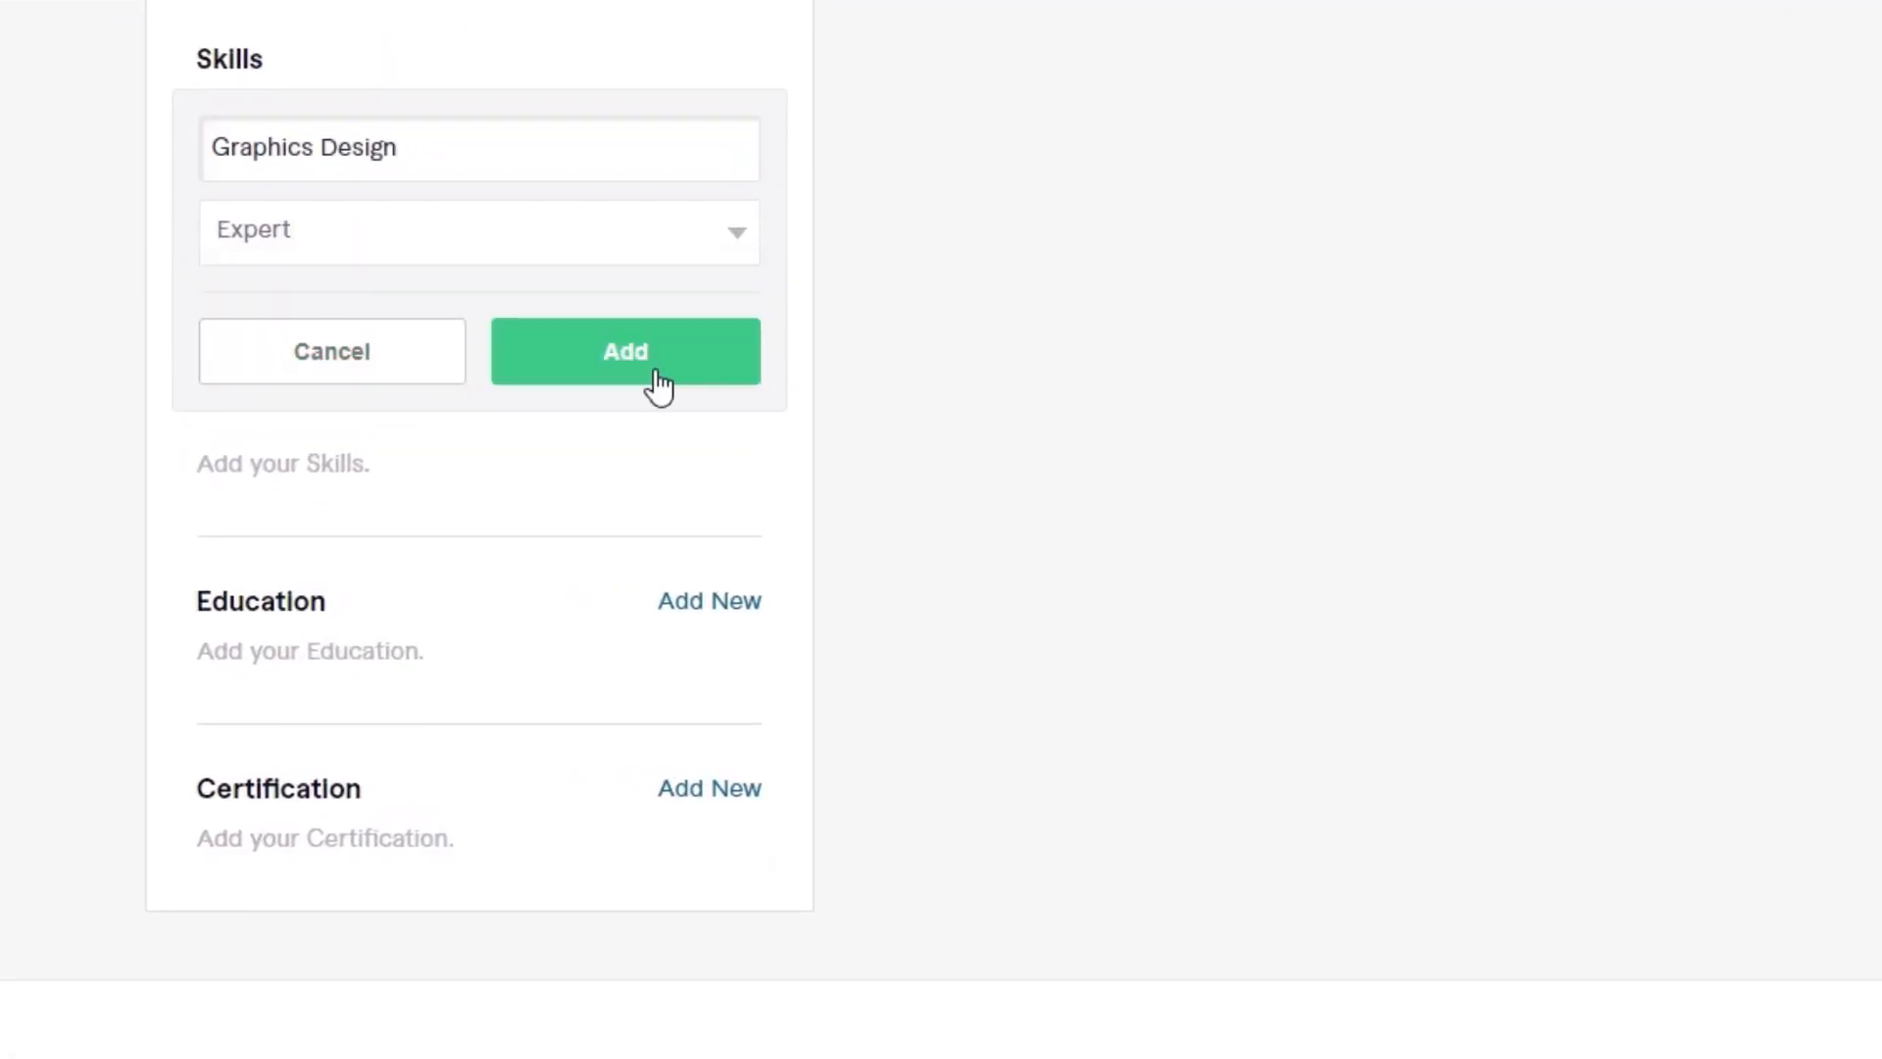
pyautogui.click(650, 369)
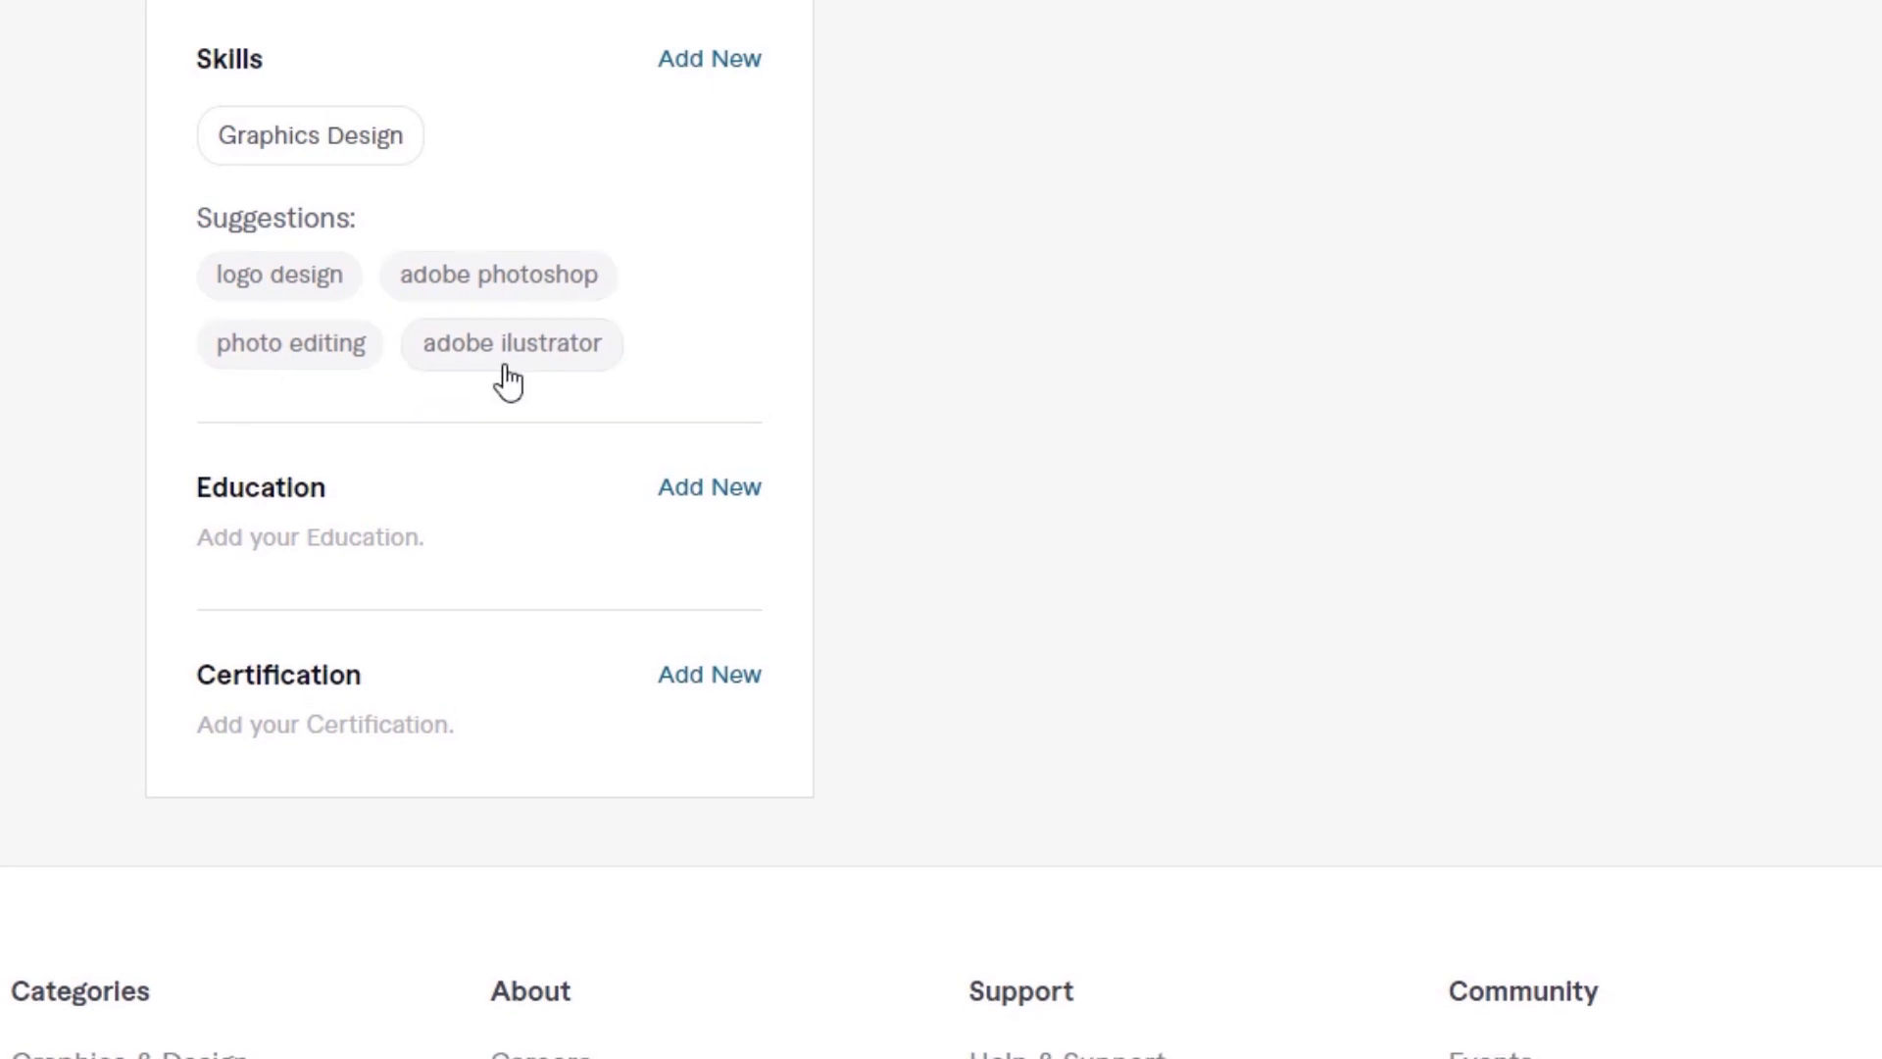
# Step: Add the suggested skill Logo Design with the experience level Expert
pyautogui.click(282, 281)
pyautogui.click(684, 262)
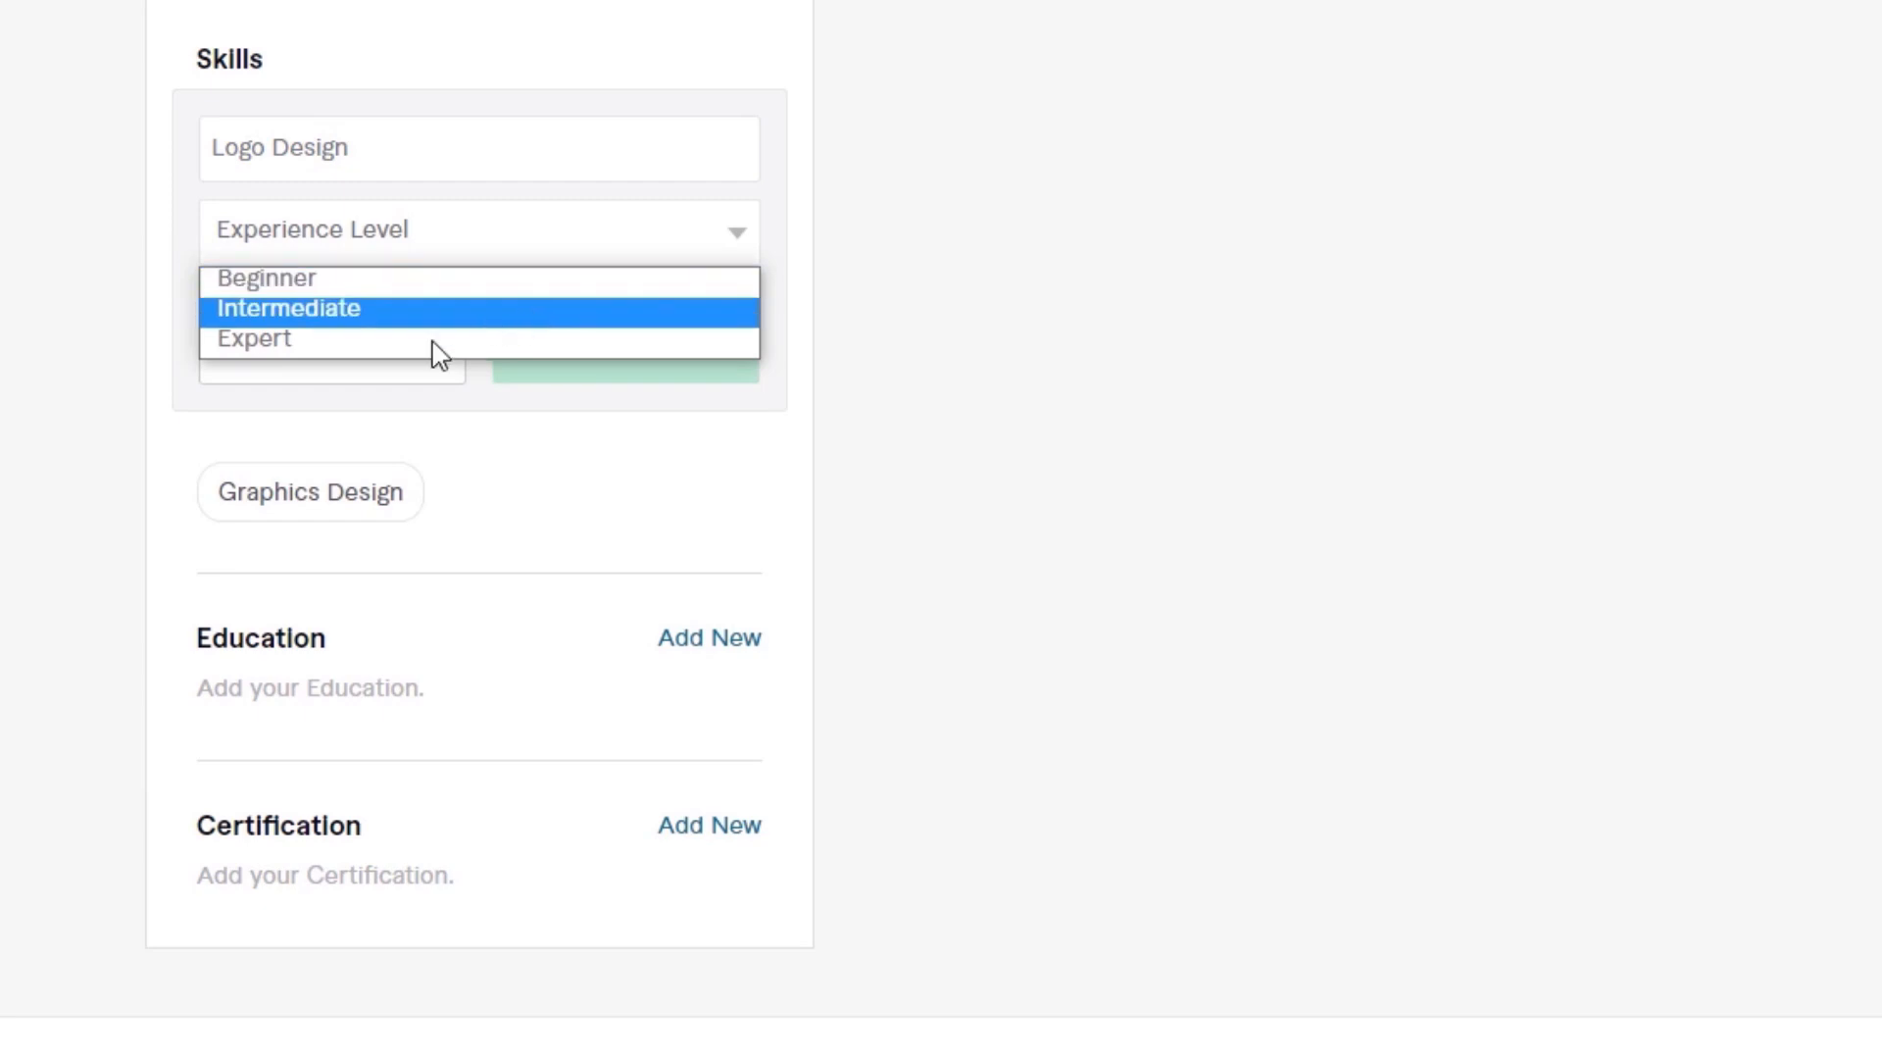
pyautogui.click(397, 343)
pyautogui.click(620, 362)
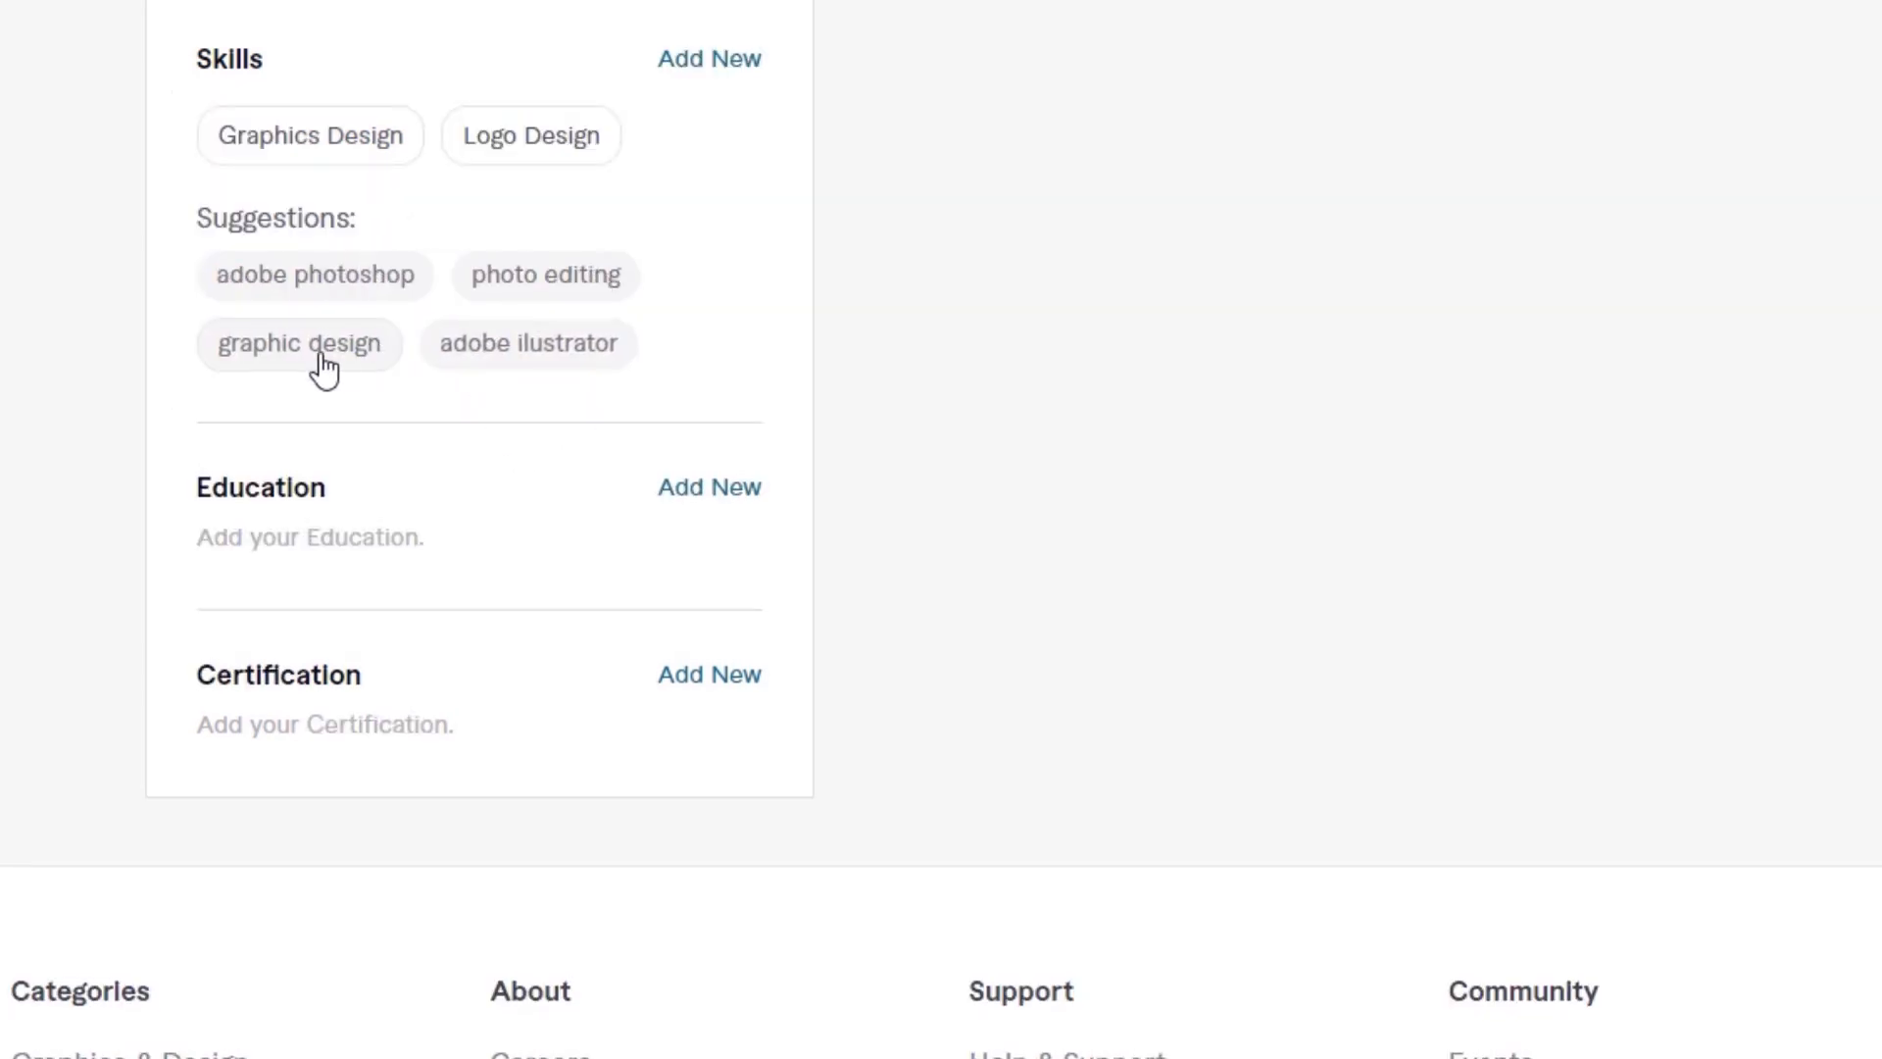
# Step: Add the suggested skill Adobe Ilustrator with the experience level Expert
pyautogui.click(536, 353)
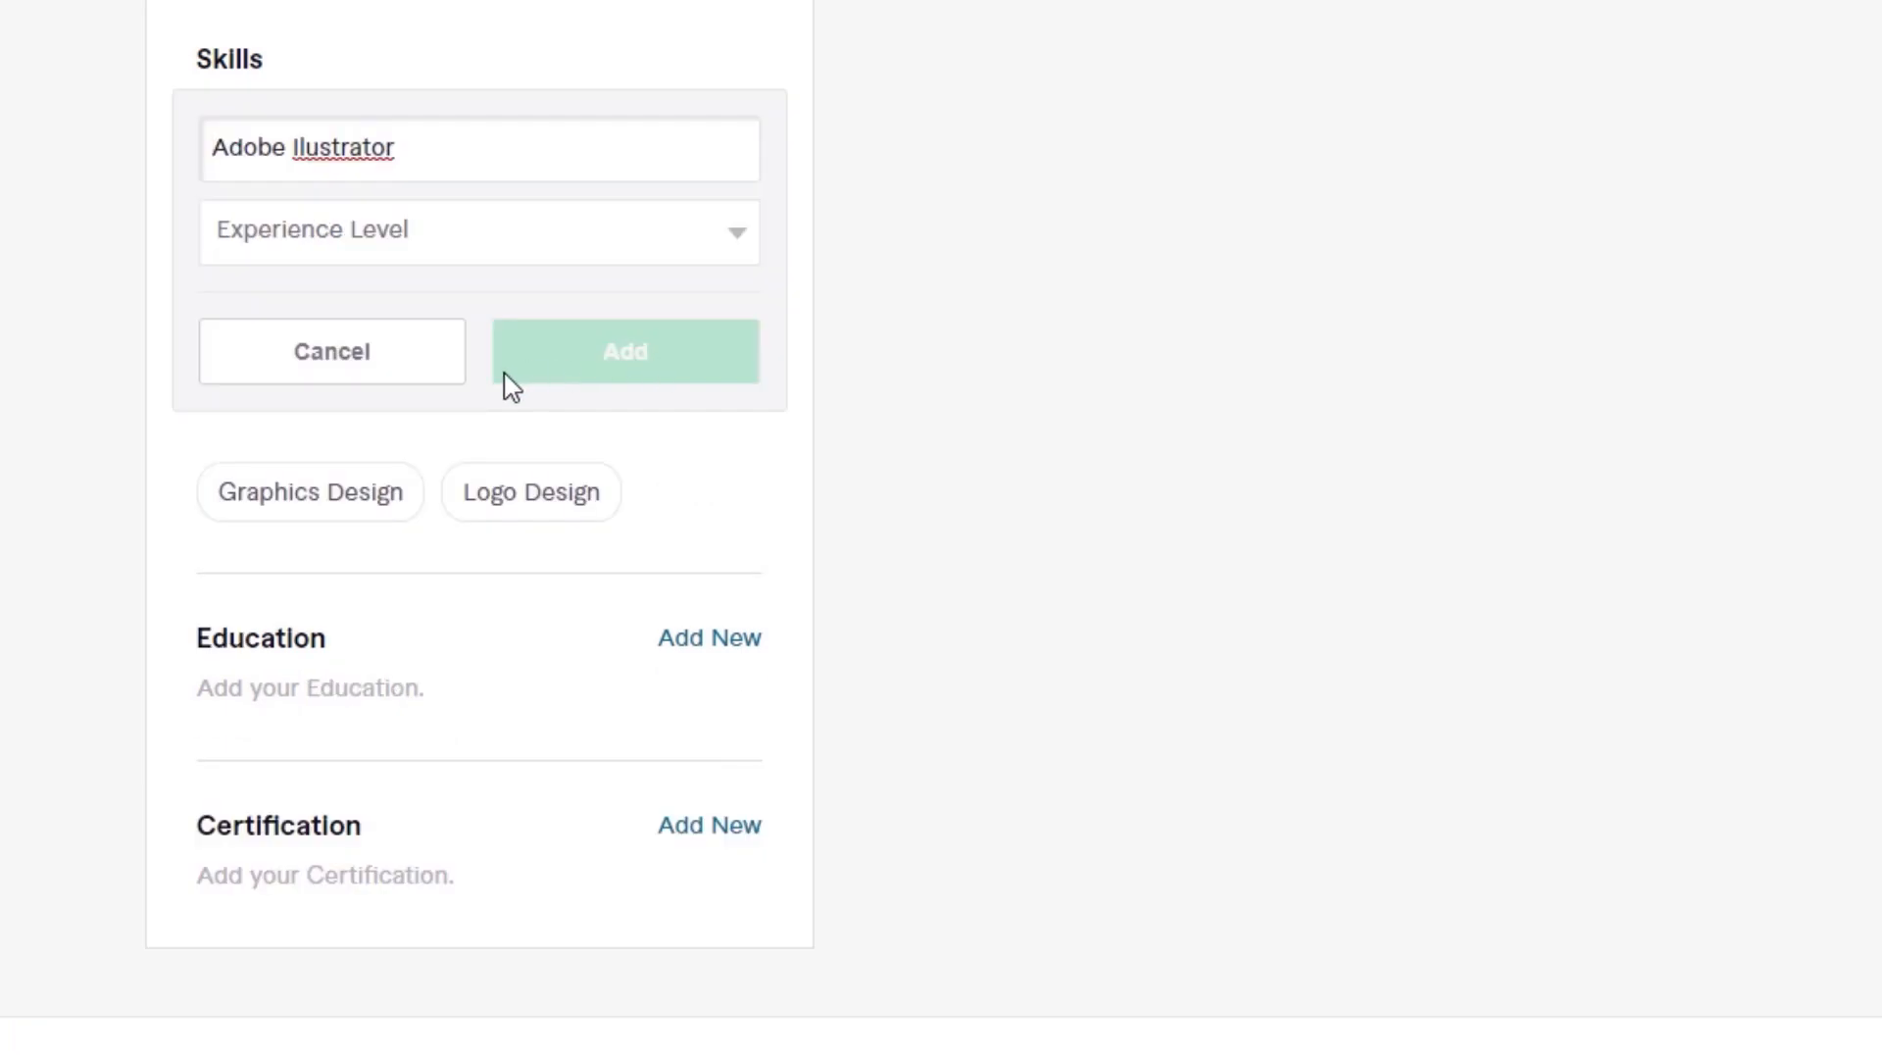
pyautogui.click(528, 240)
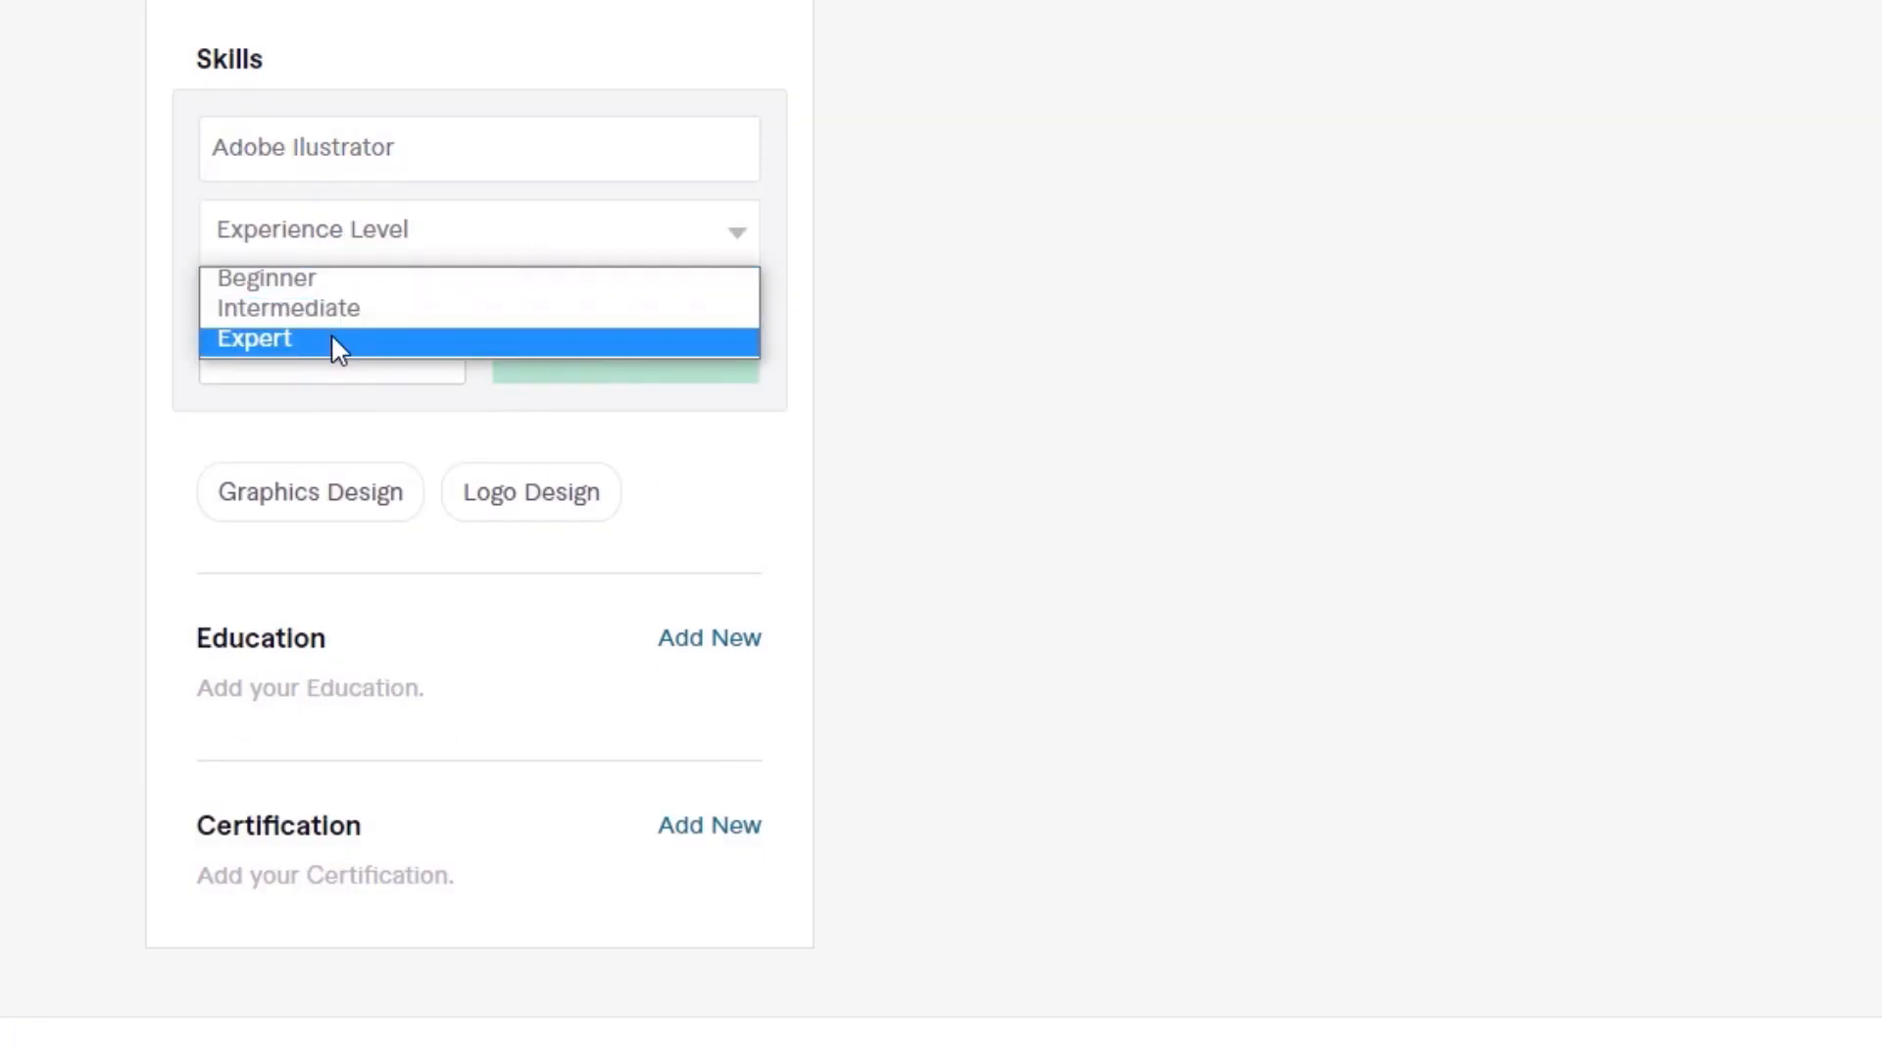
pyautogui.click(331, 339)
pyautogui.click(638, 378)
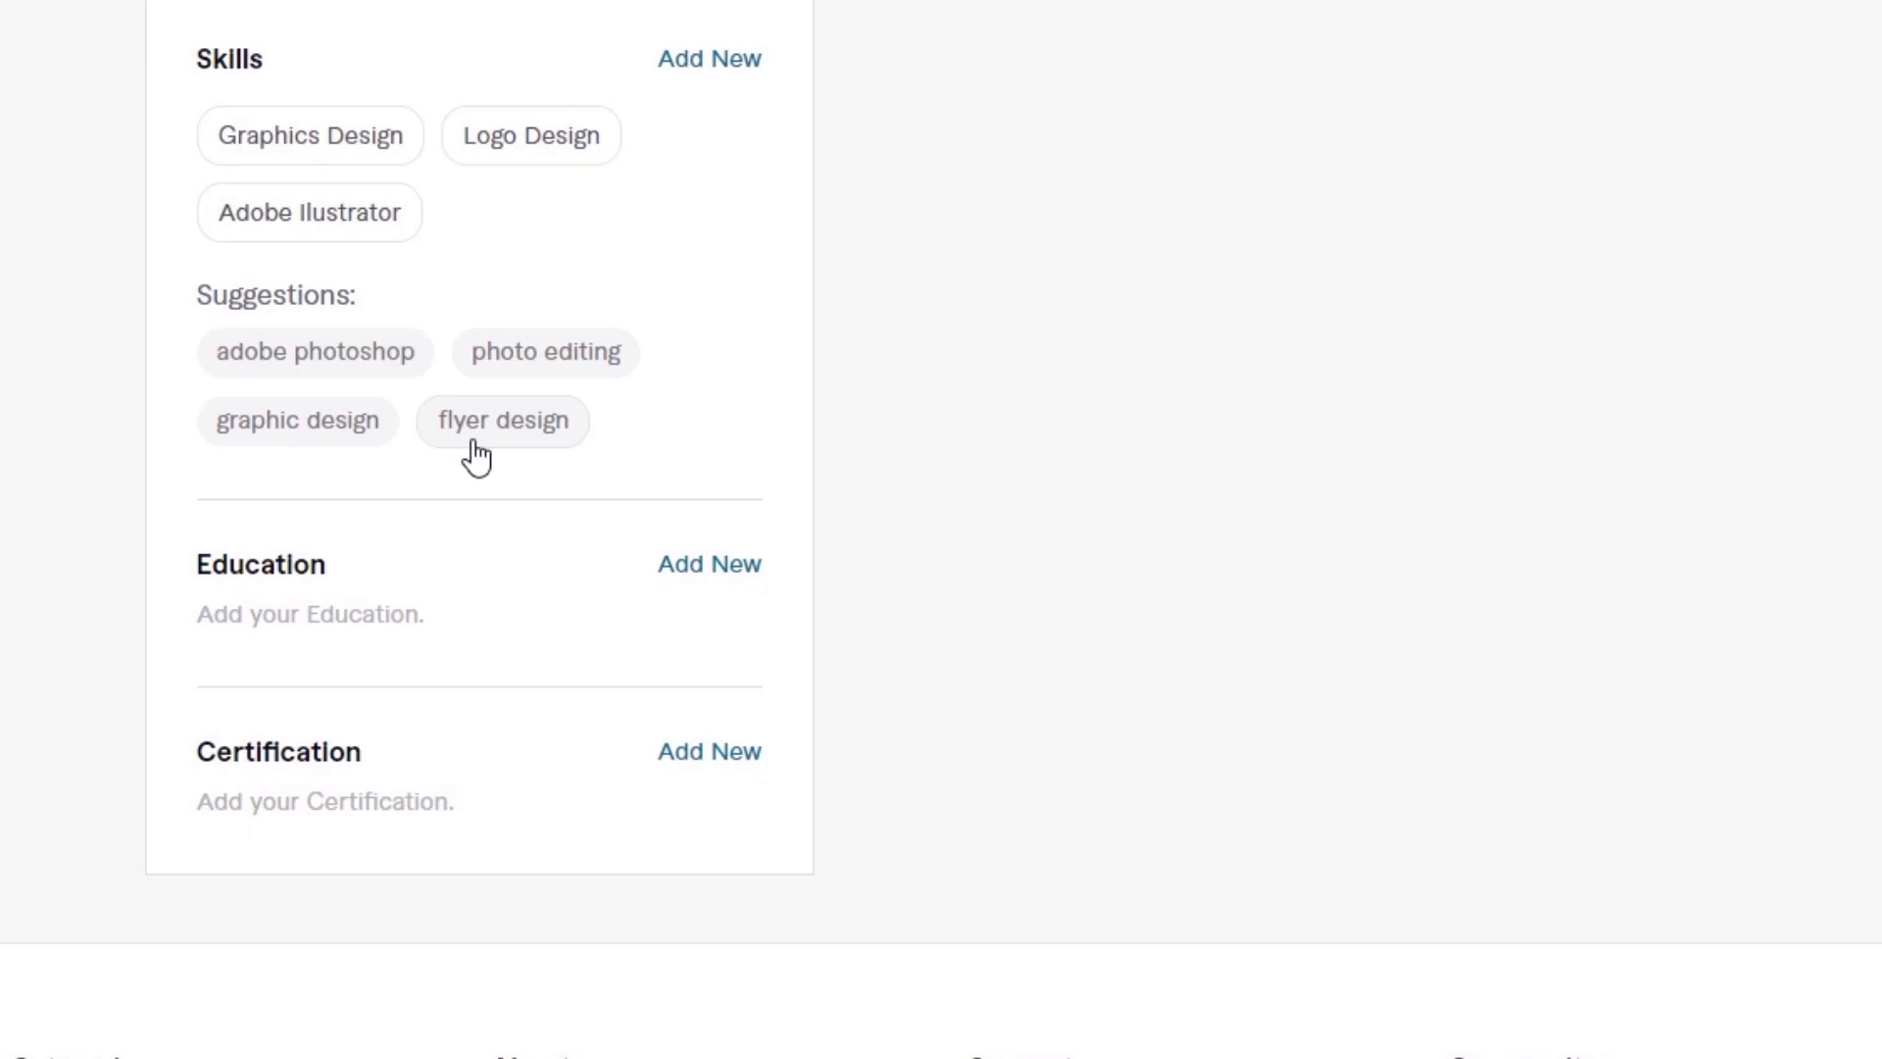
# Step: Add the suggested skill Adobe Photoshop with the experience level Expert
pyautogui.click(359, 357)
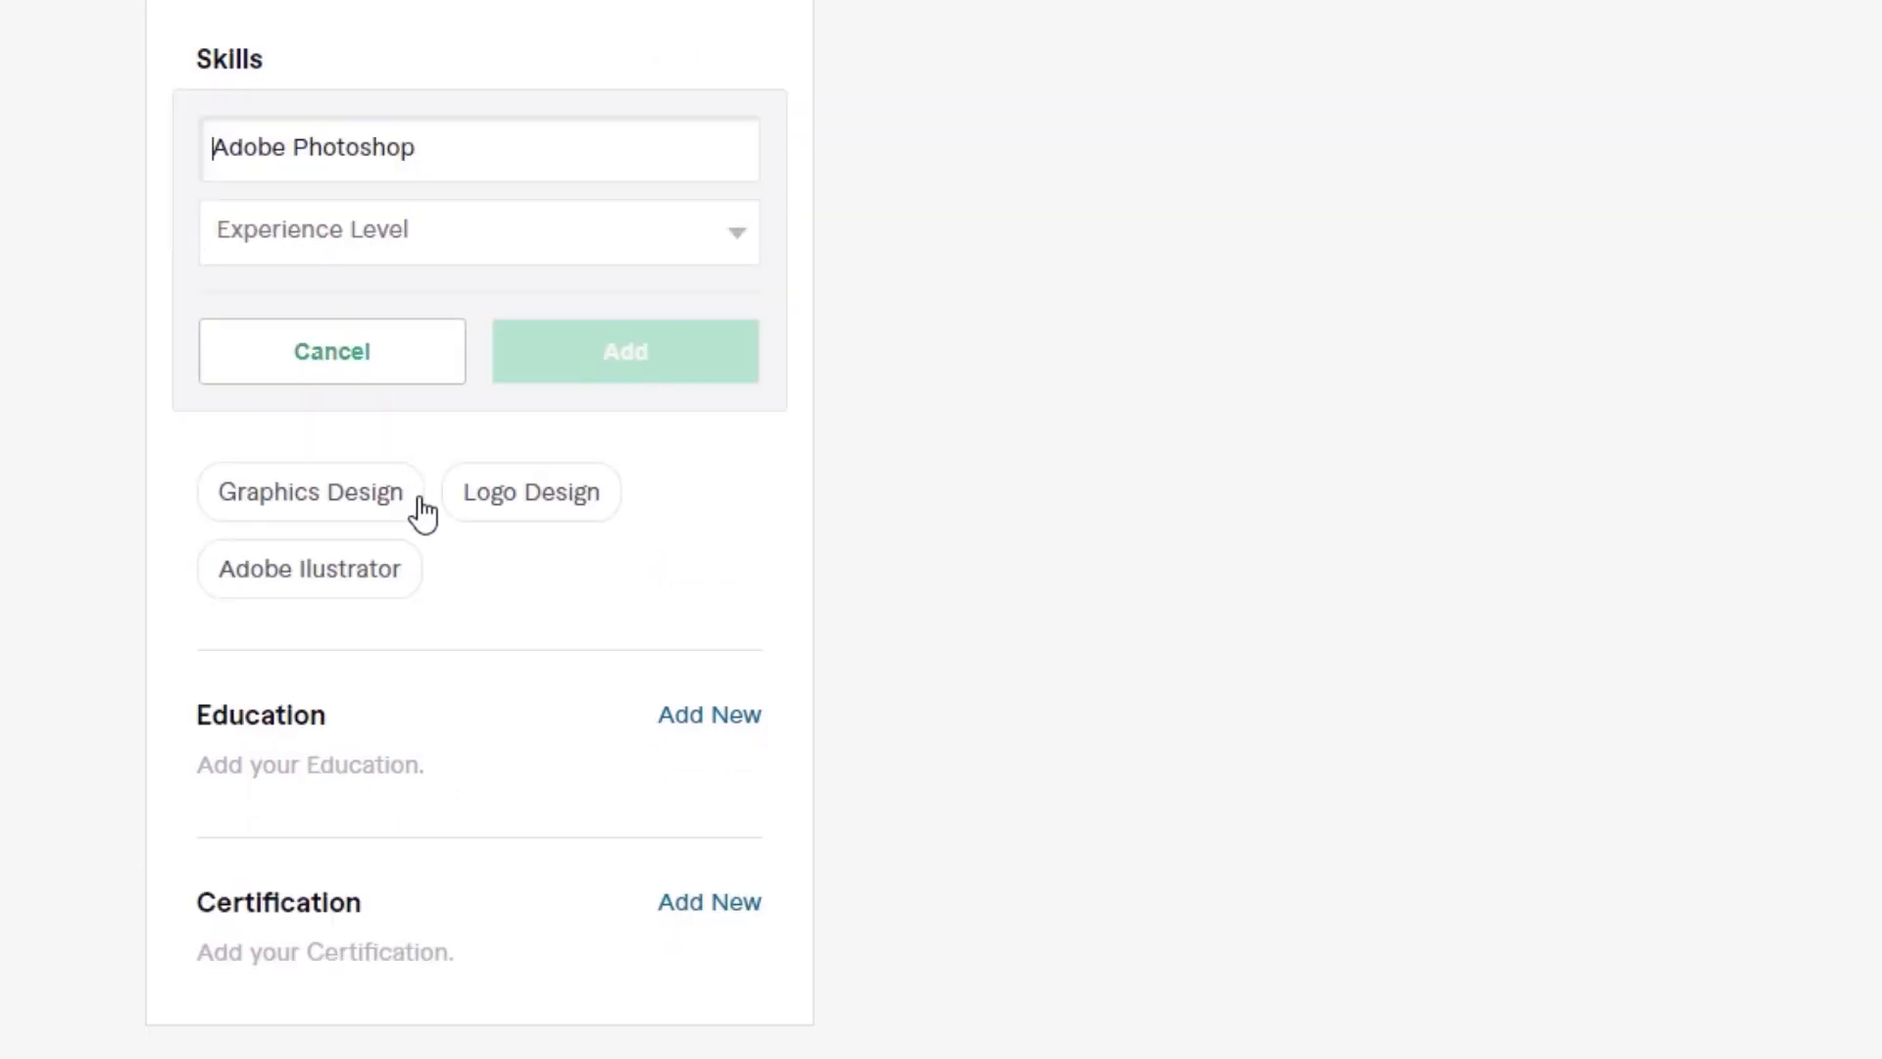
pyautogui.click(693, 257)
pyautogui.click(461, 335)
pyautogui.click(613, 360)
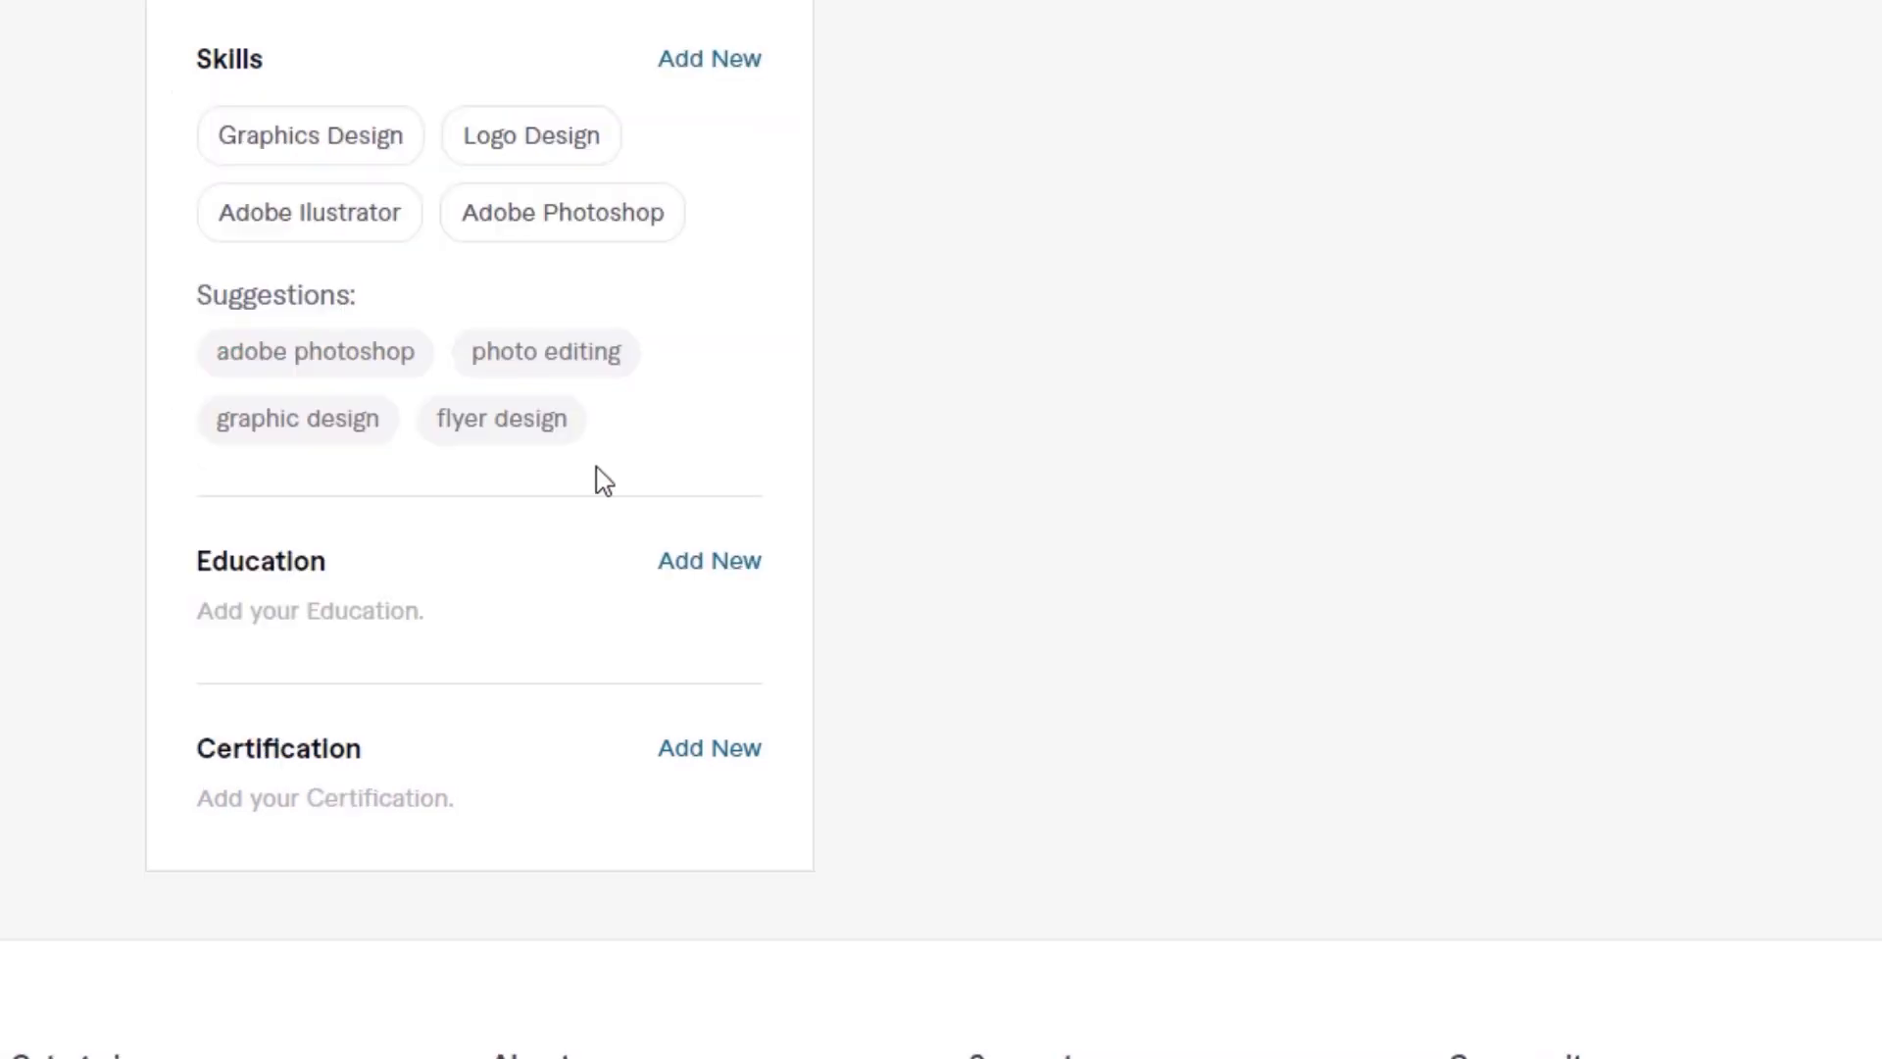
# Step: Add the suggested skill Flyer Design with the experience level Expert
pyautogui.click(315, 424)
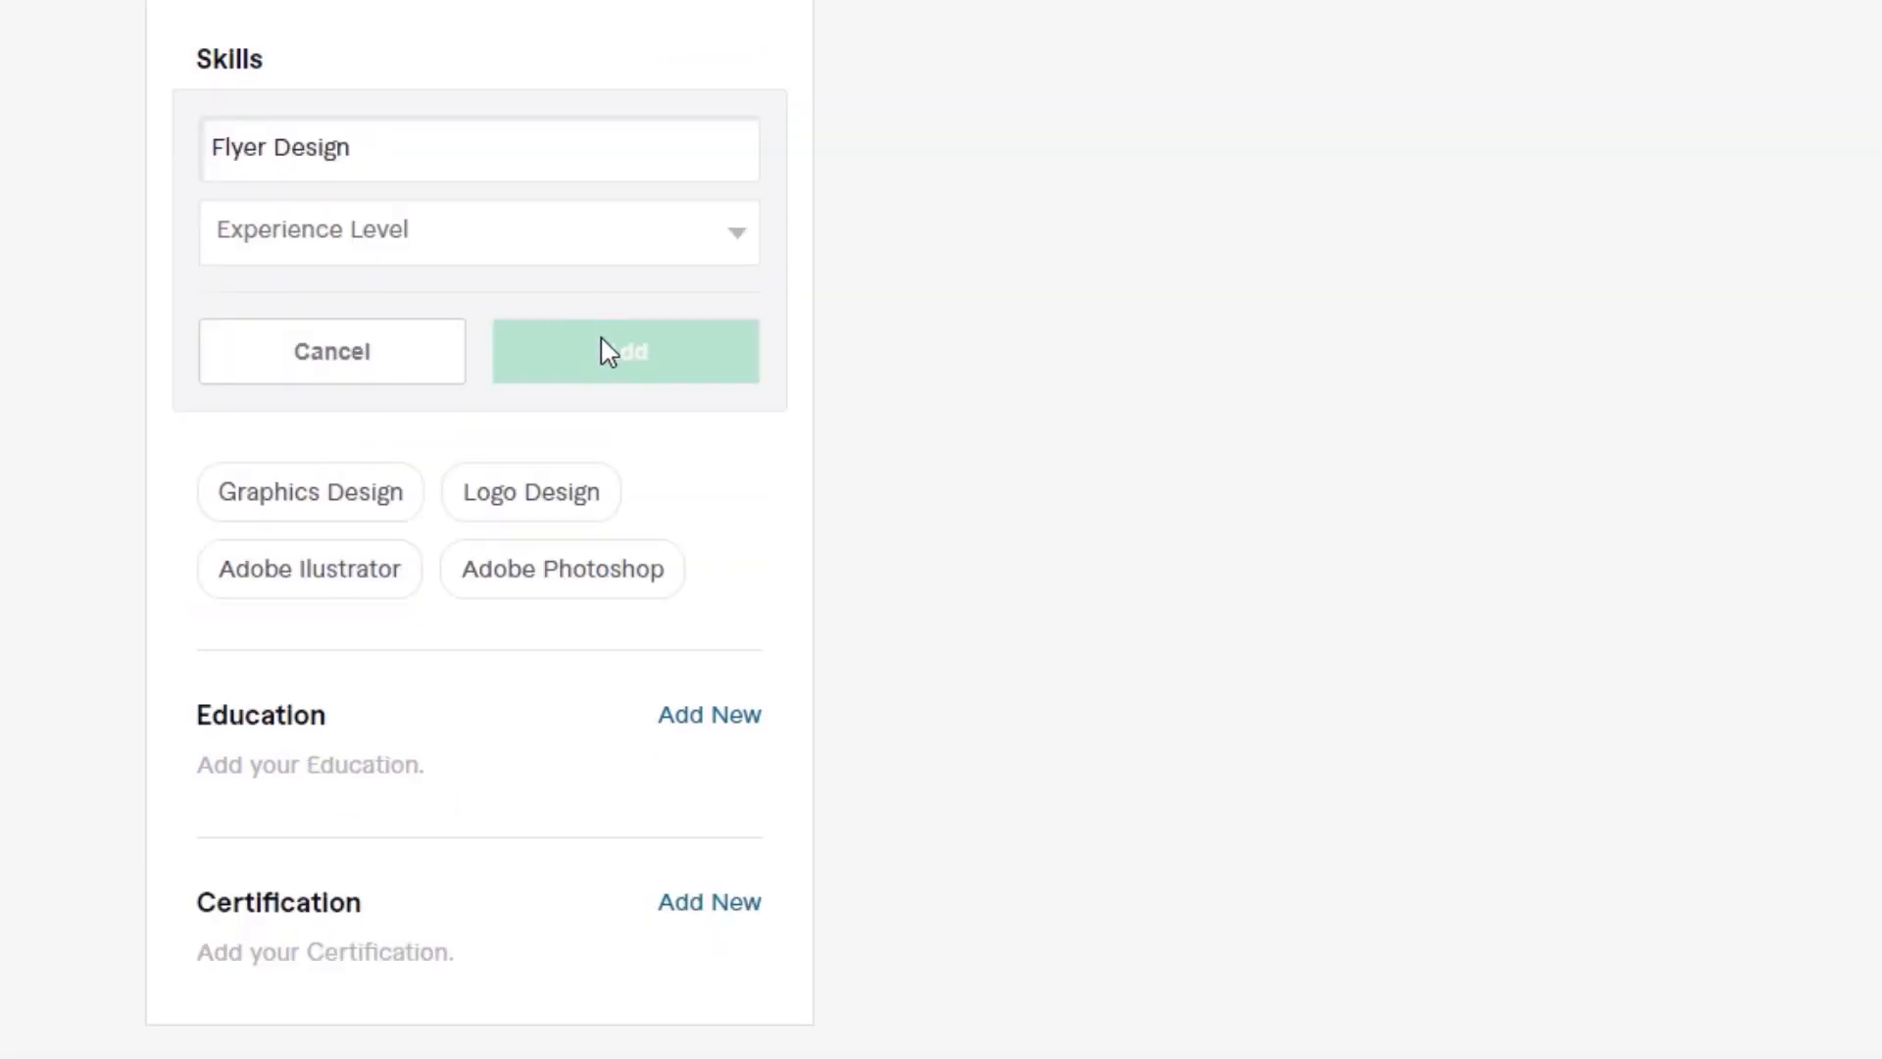
pyautogui.click(568, 257)
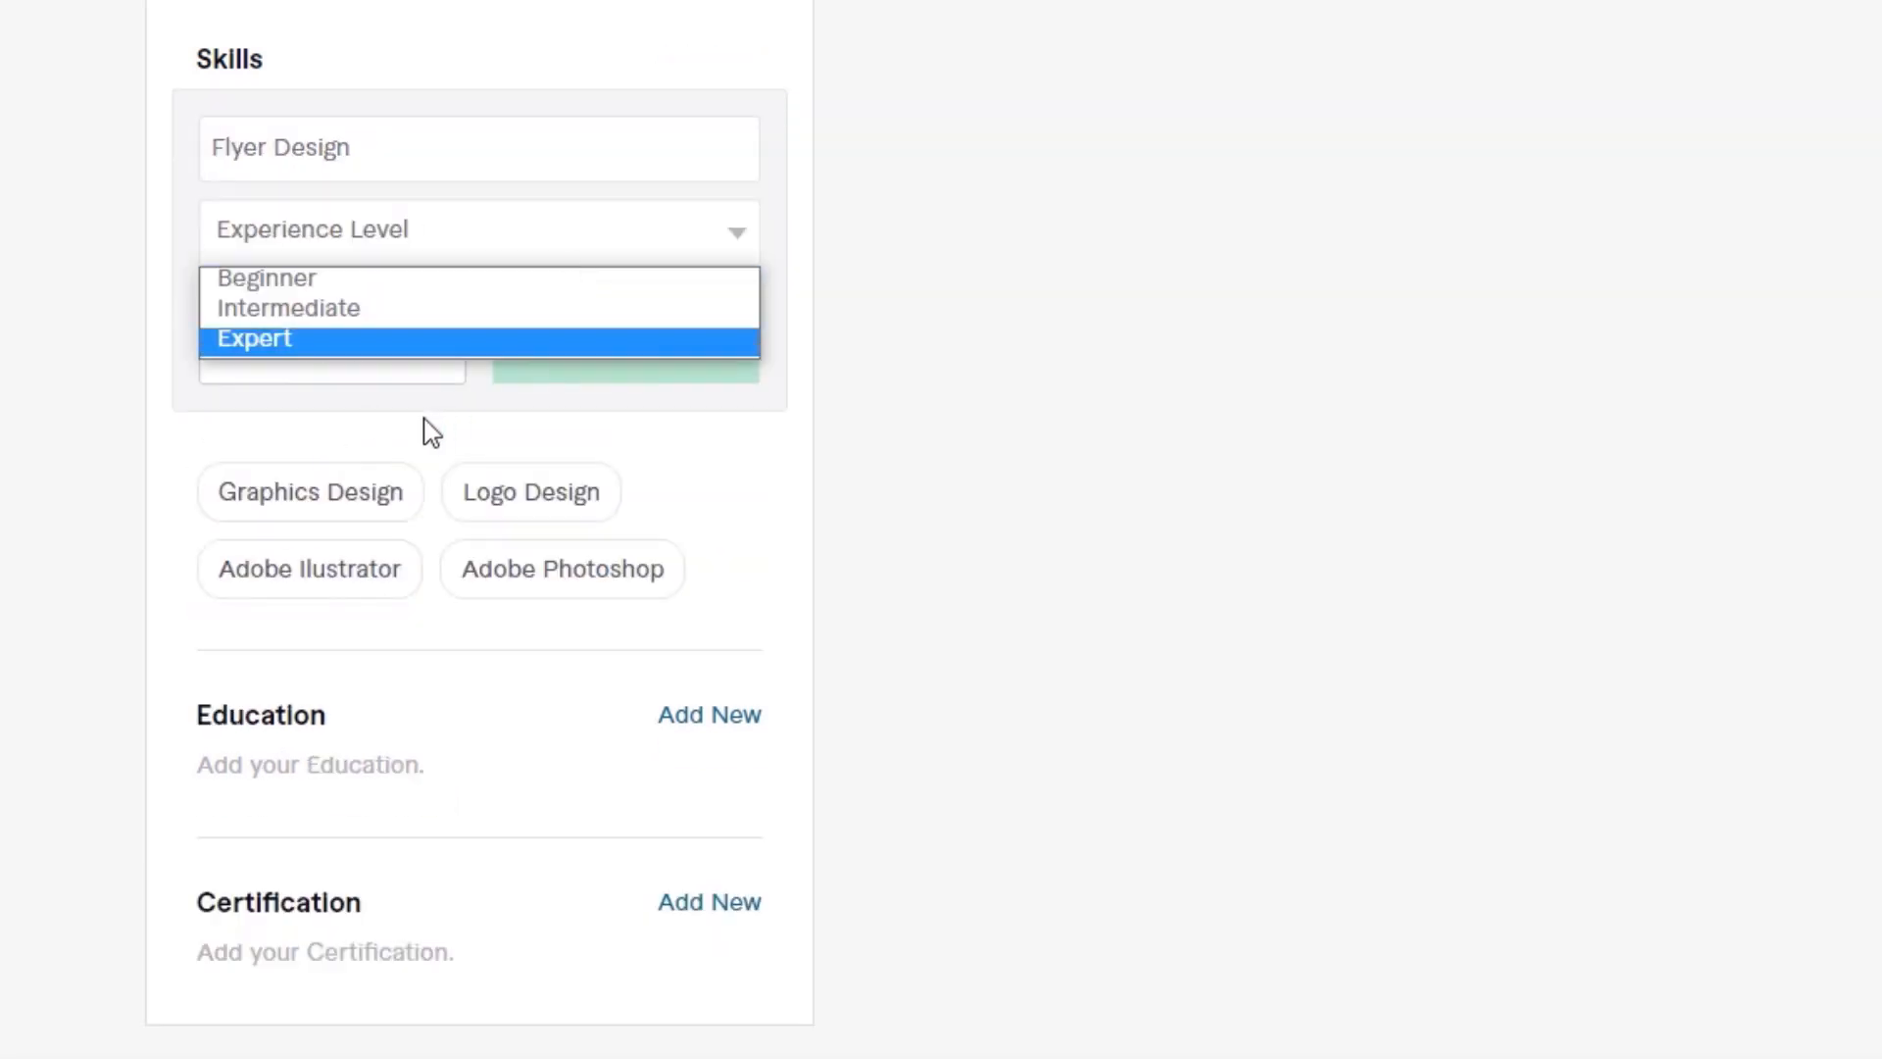
pyautogui.click(357, 343)
pyautogui.click(628, 349)
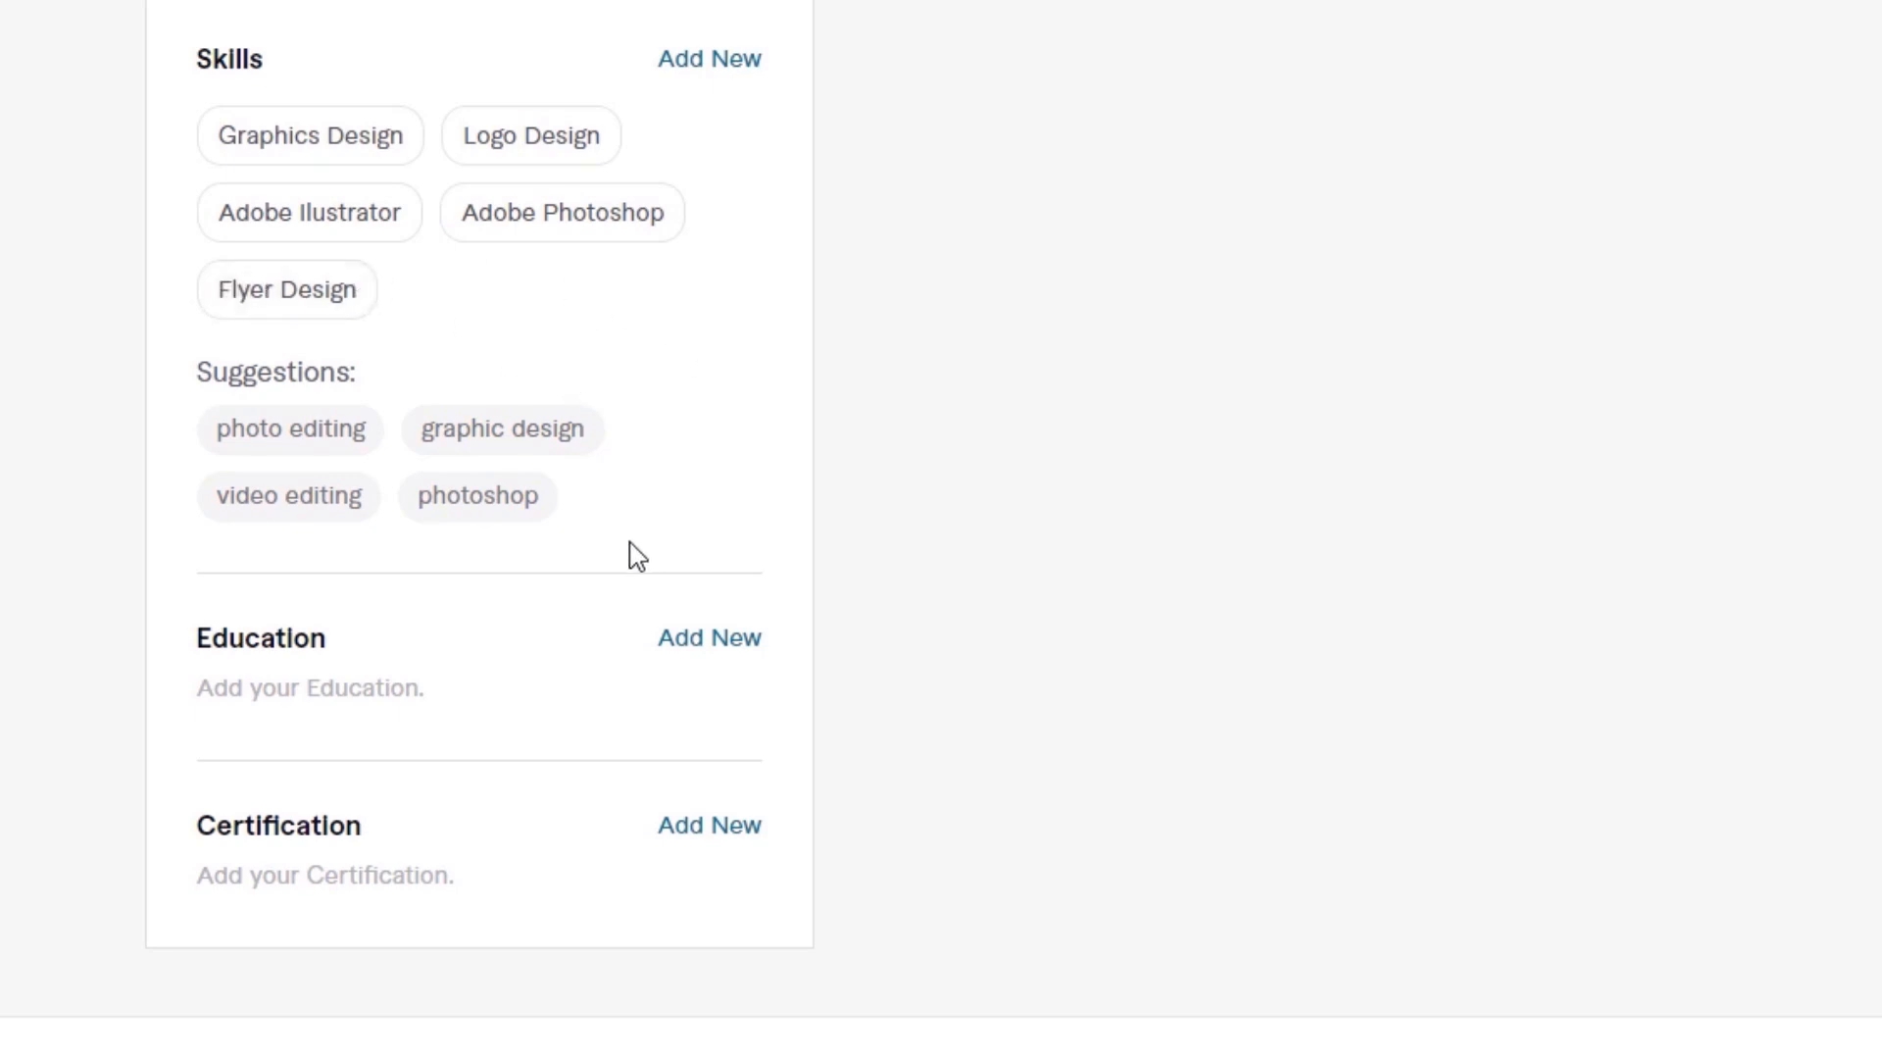
# Step: Add an education entry with country Bangladesh, the university's name, title B.Sc., major Csc and graduation year 2012
pyautogui.click(709, 637)
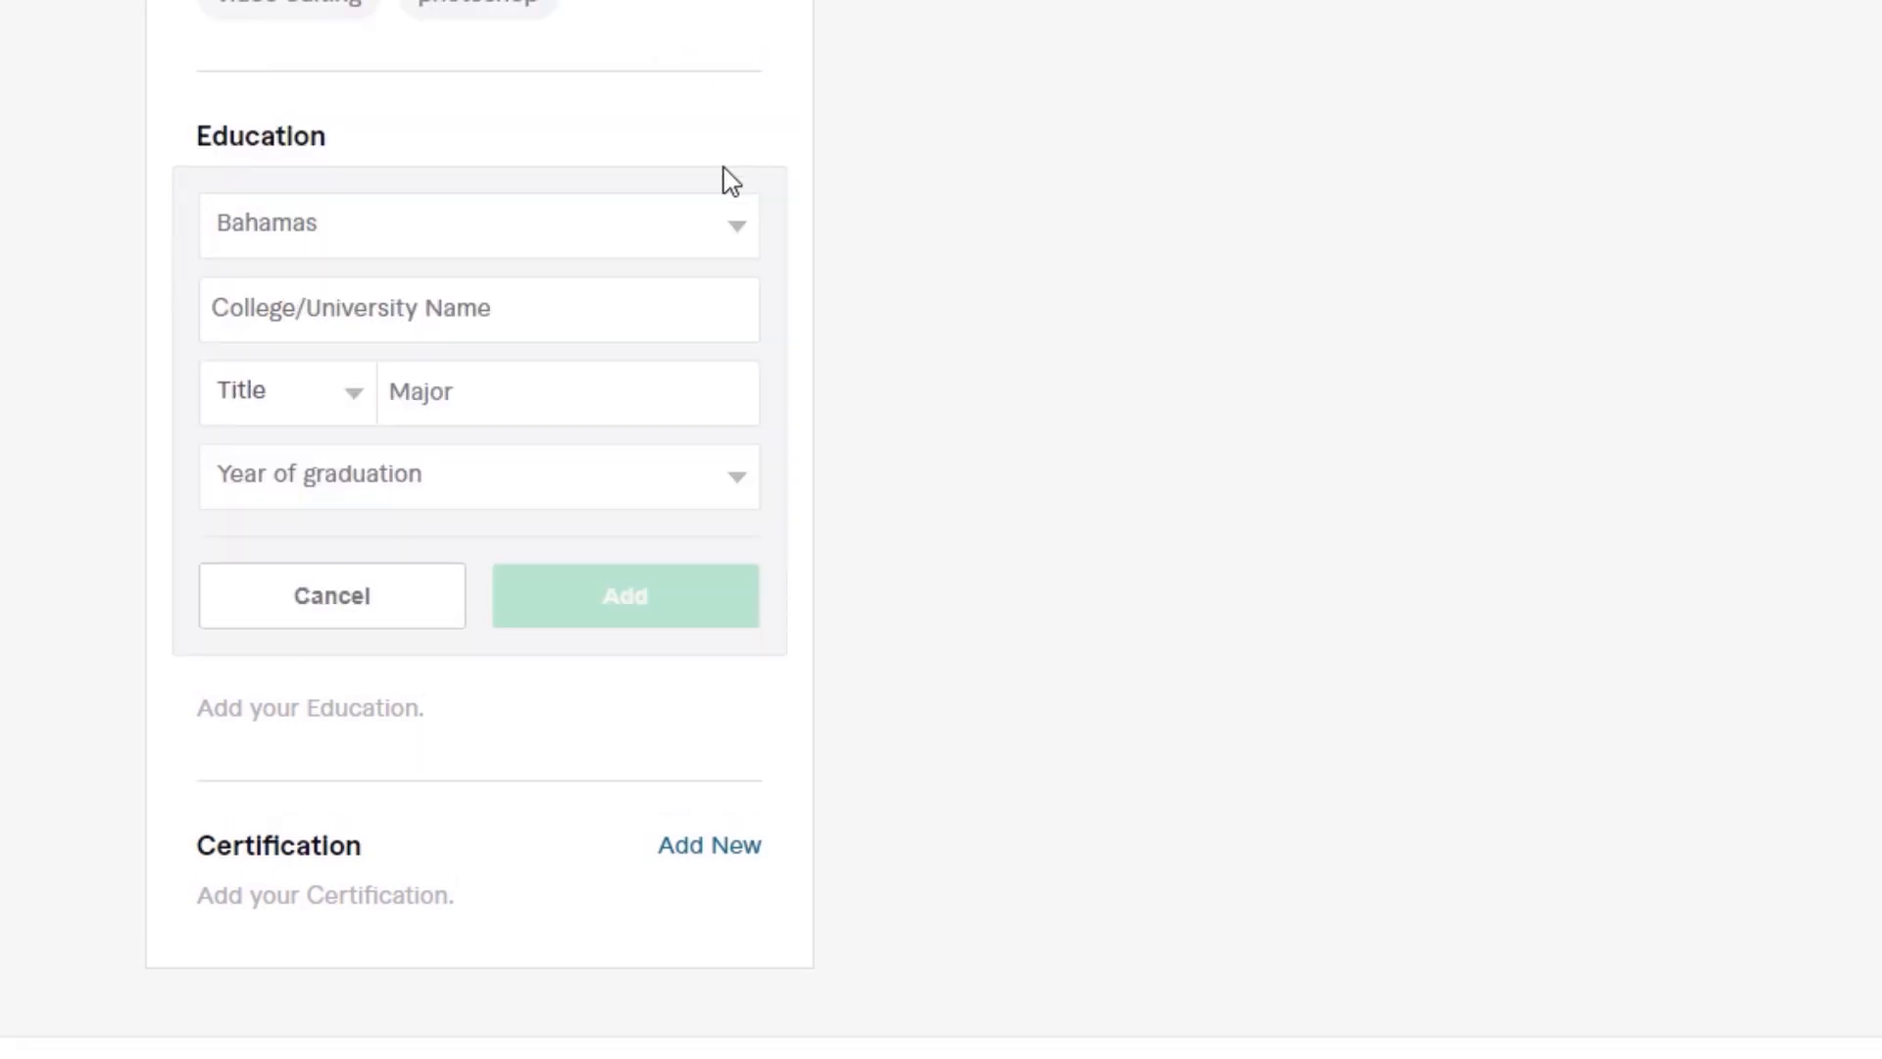
pyautogui.click(686, 240)
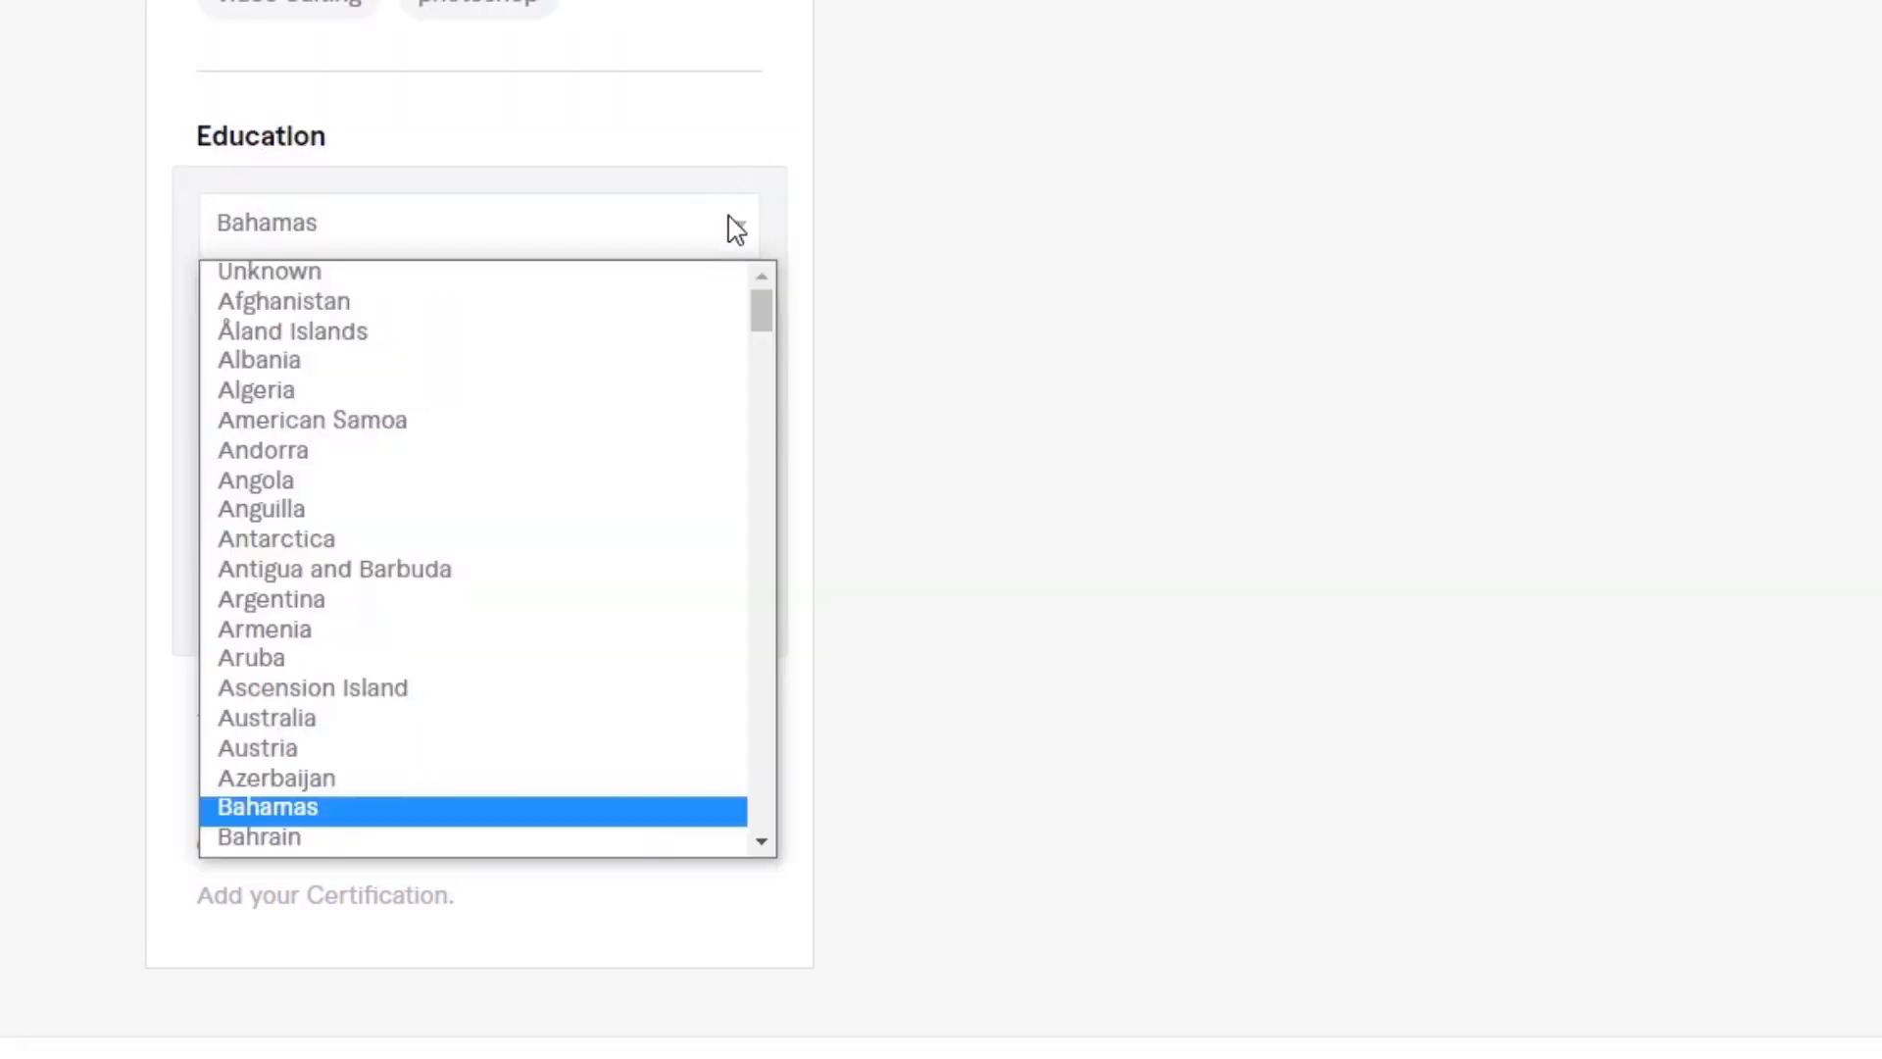
pyautogui.scroll(-4, 455, 579)
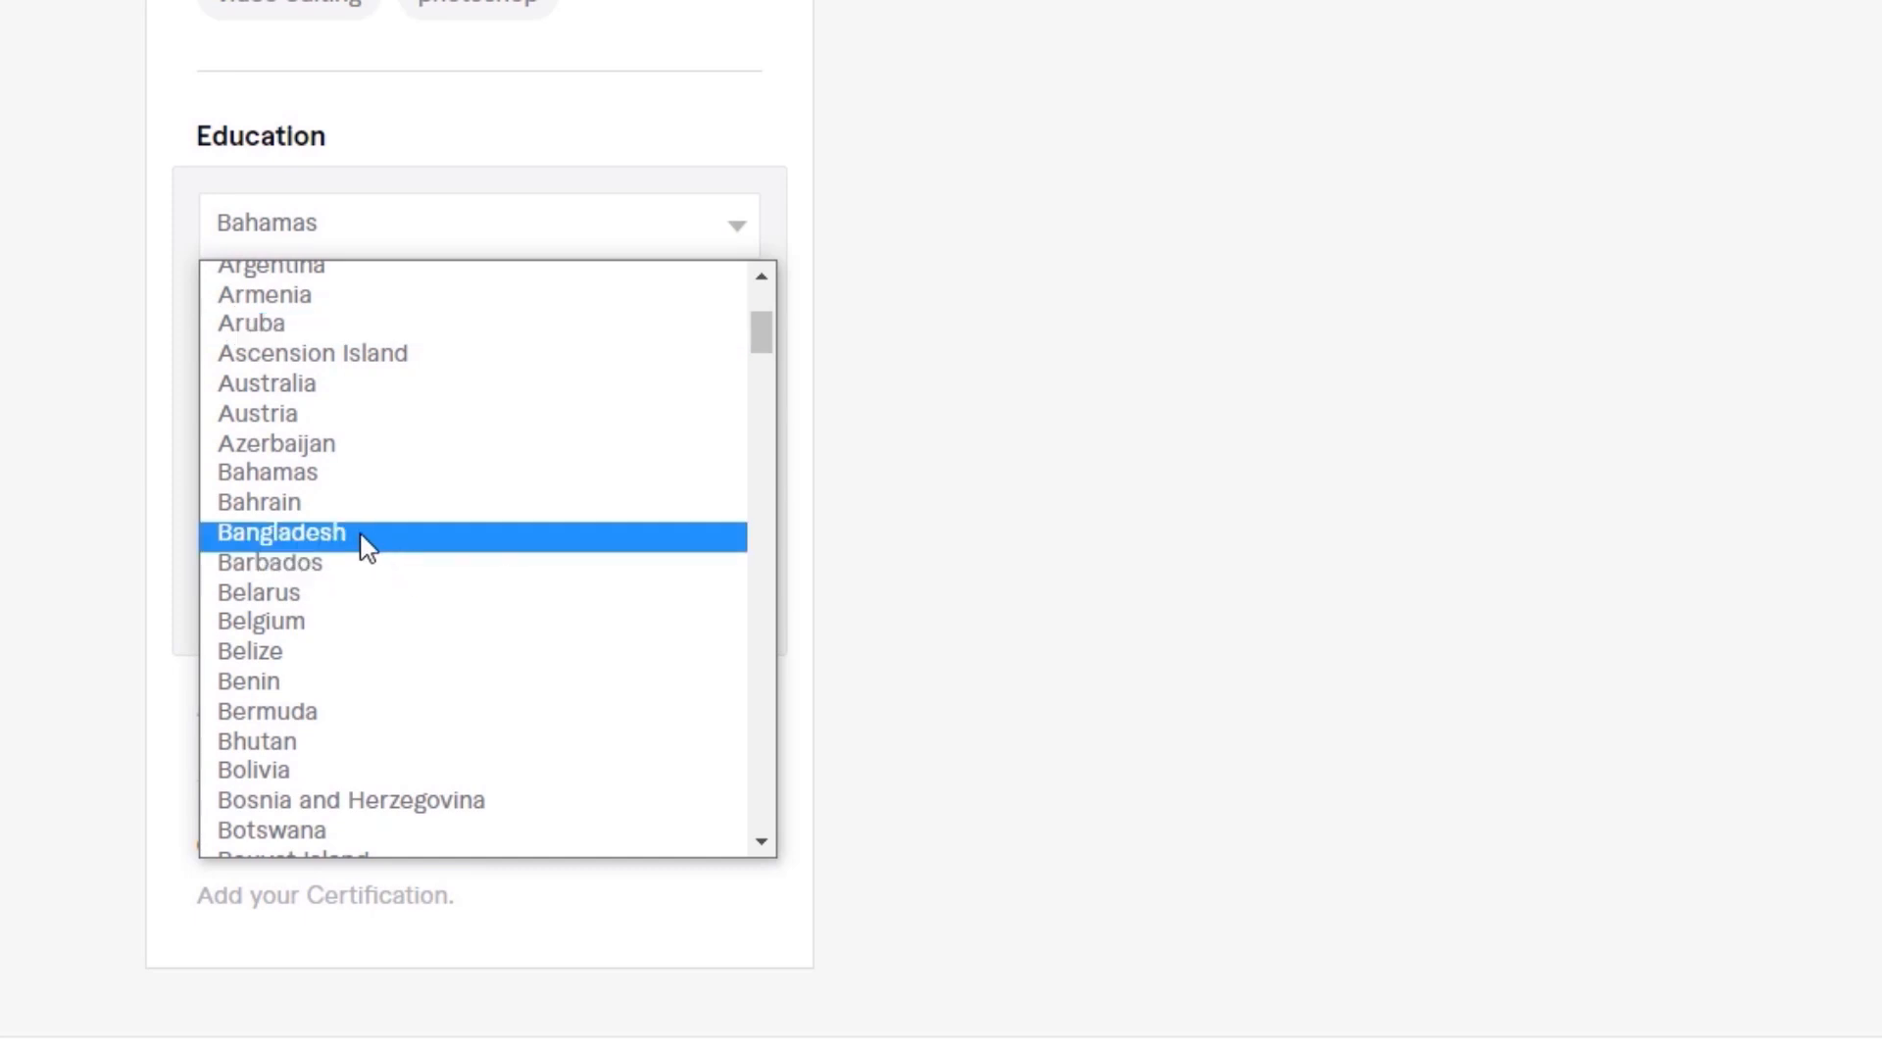
pyautogui.click(367, 546)
pyautogui.click(542, 311)
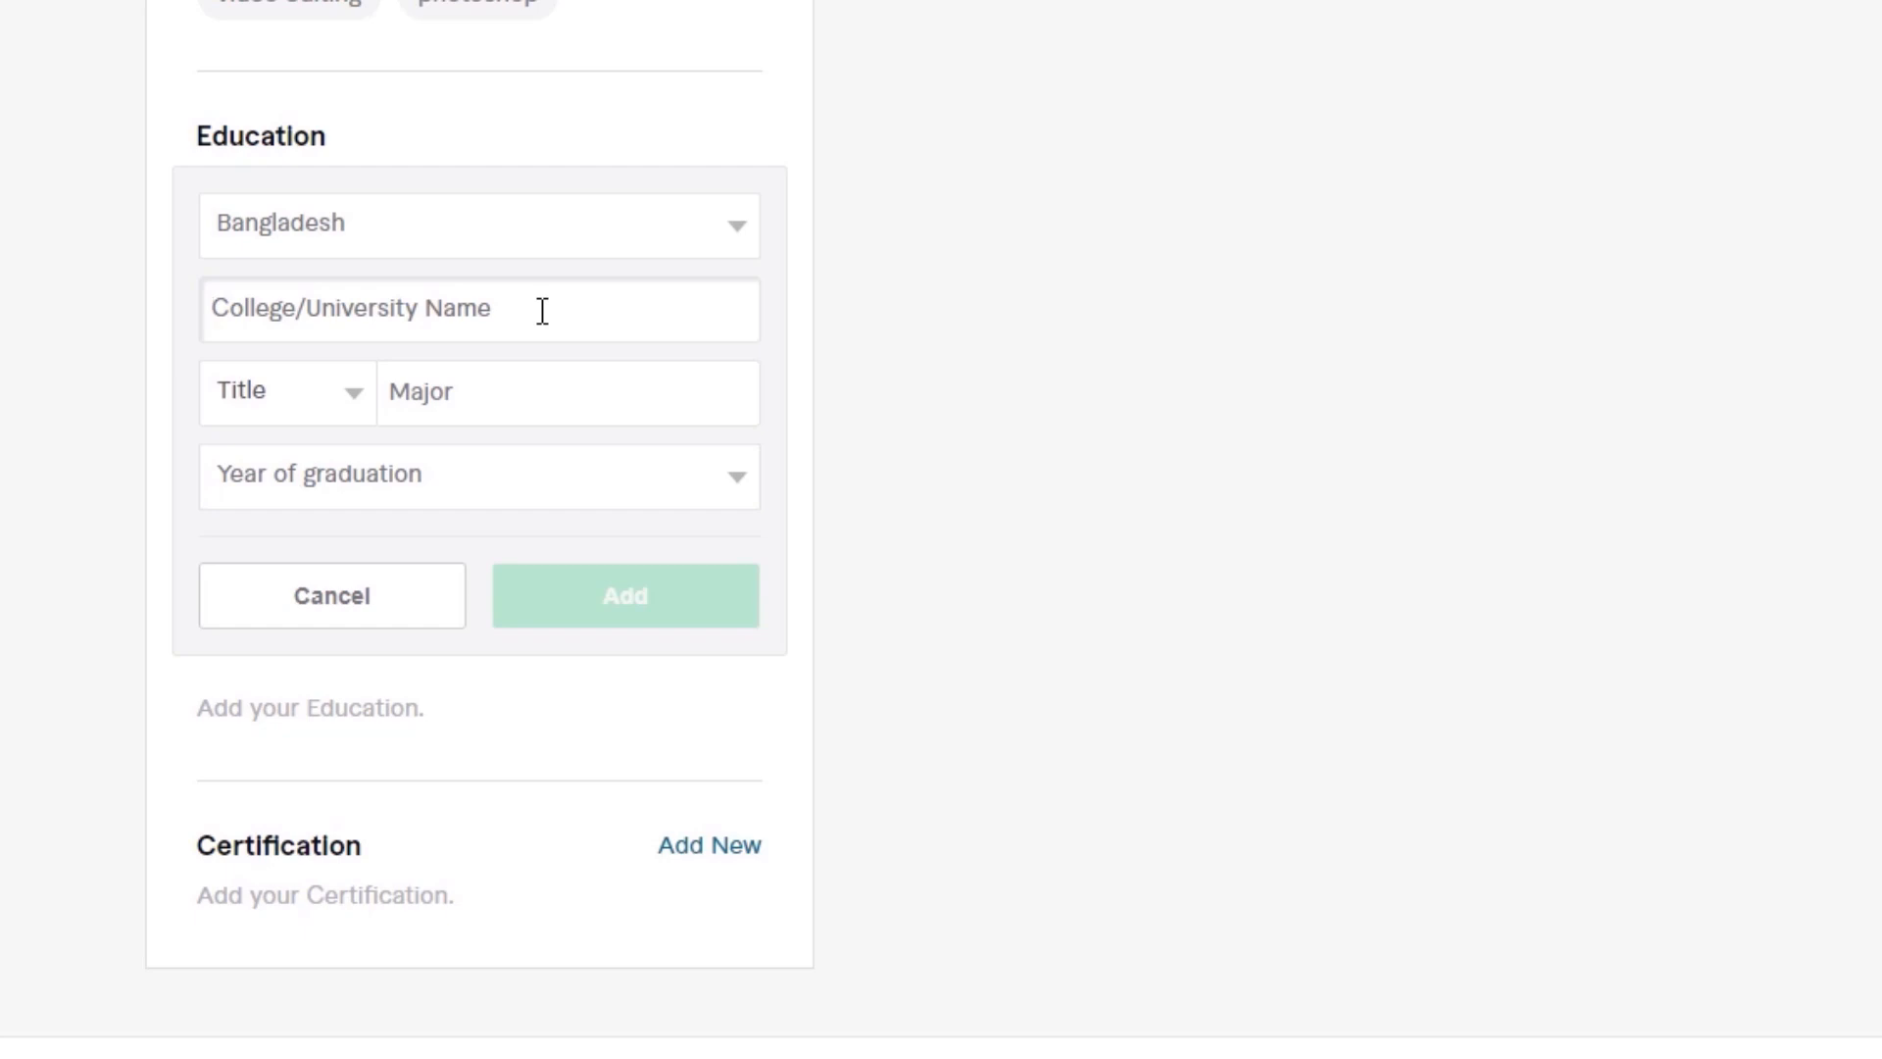
pyautogui.write('Pa')
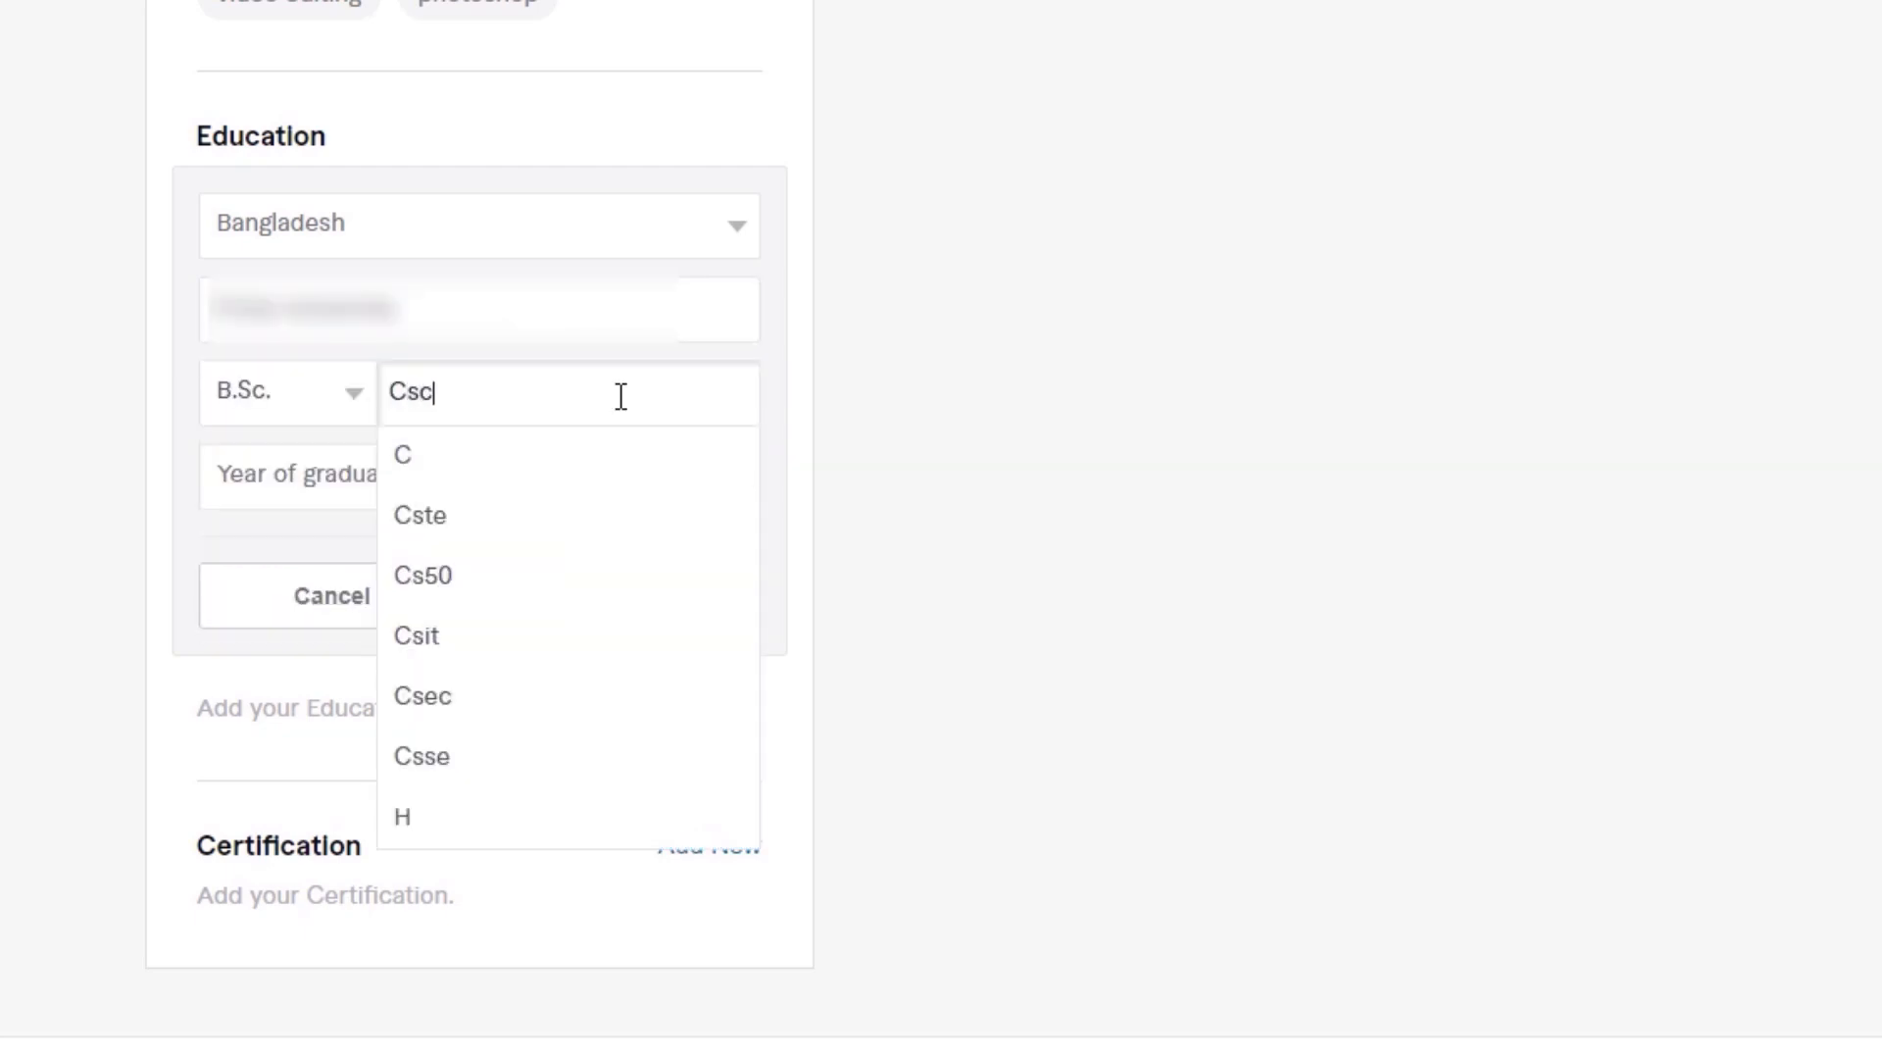
pyautogui.press('BackSpace')
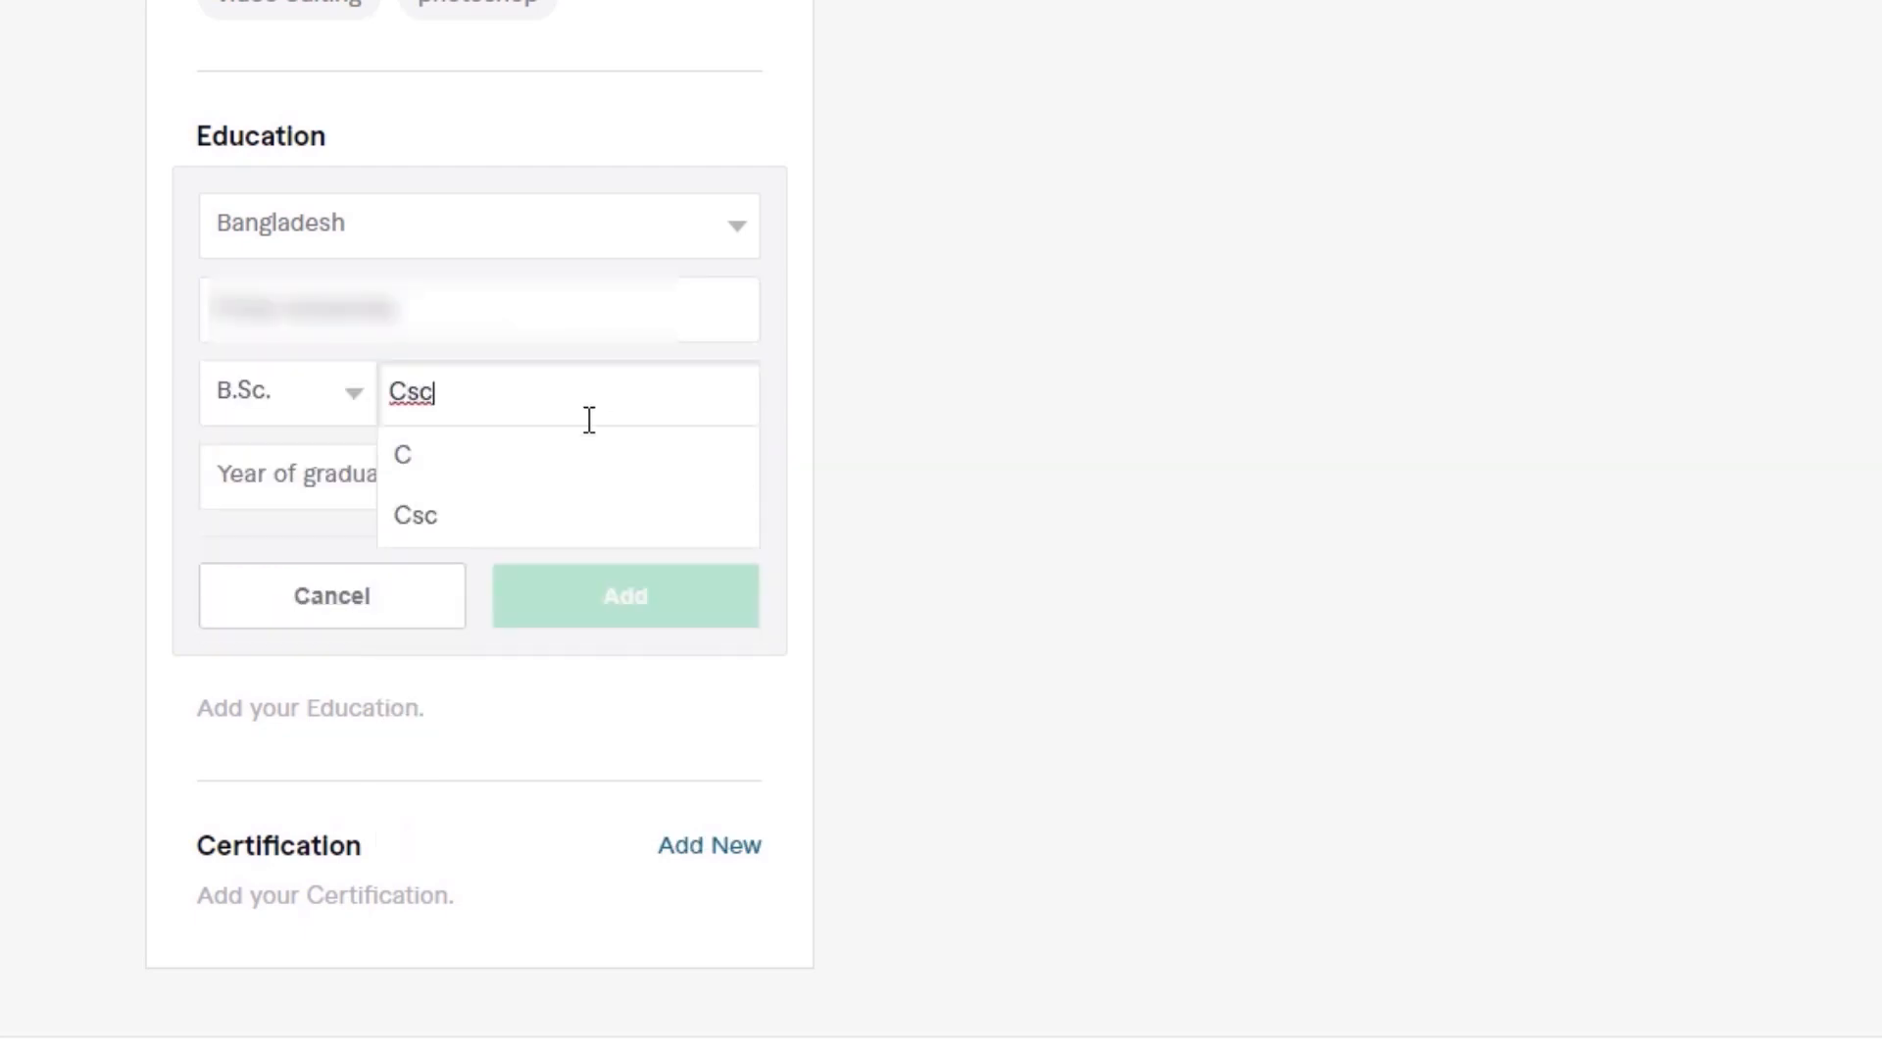
pyautogui.click(462, 538)
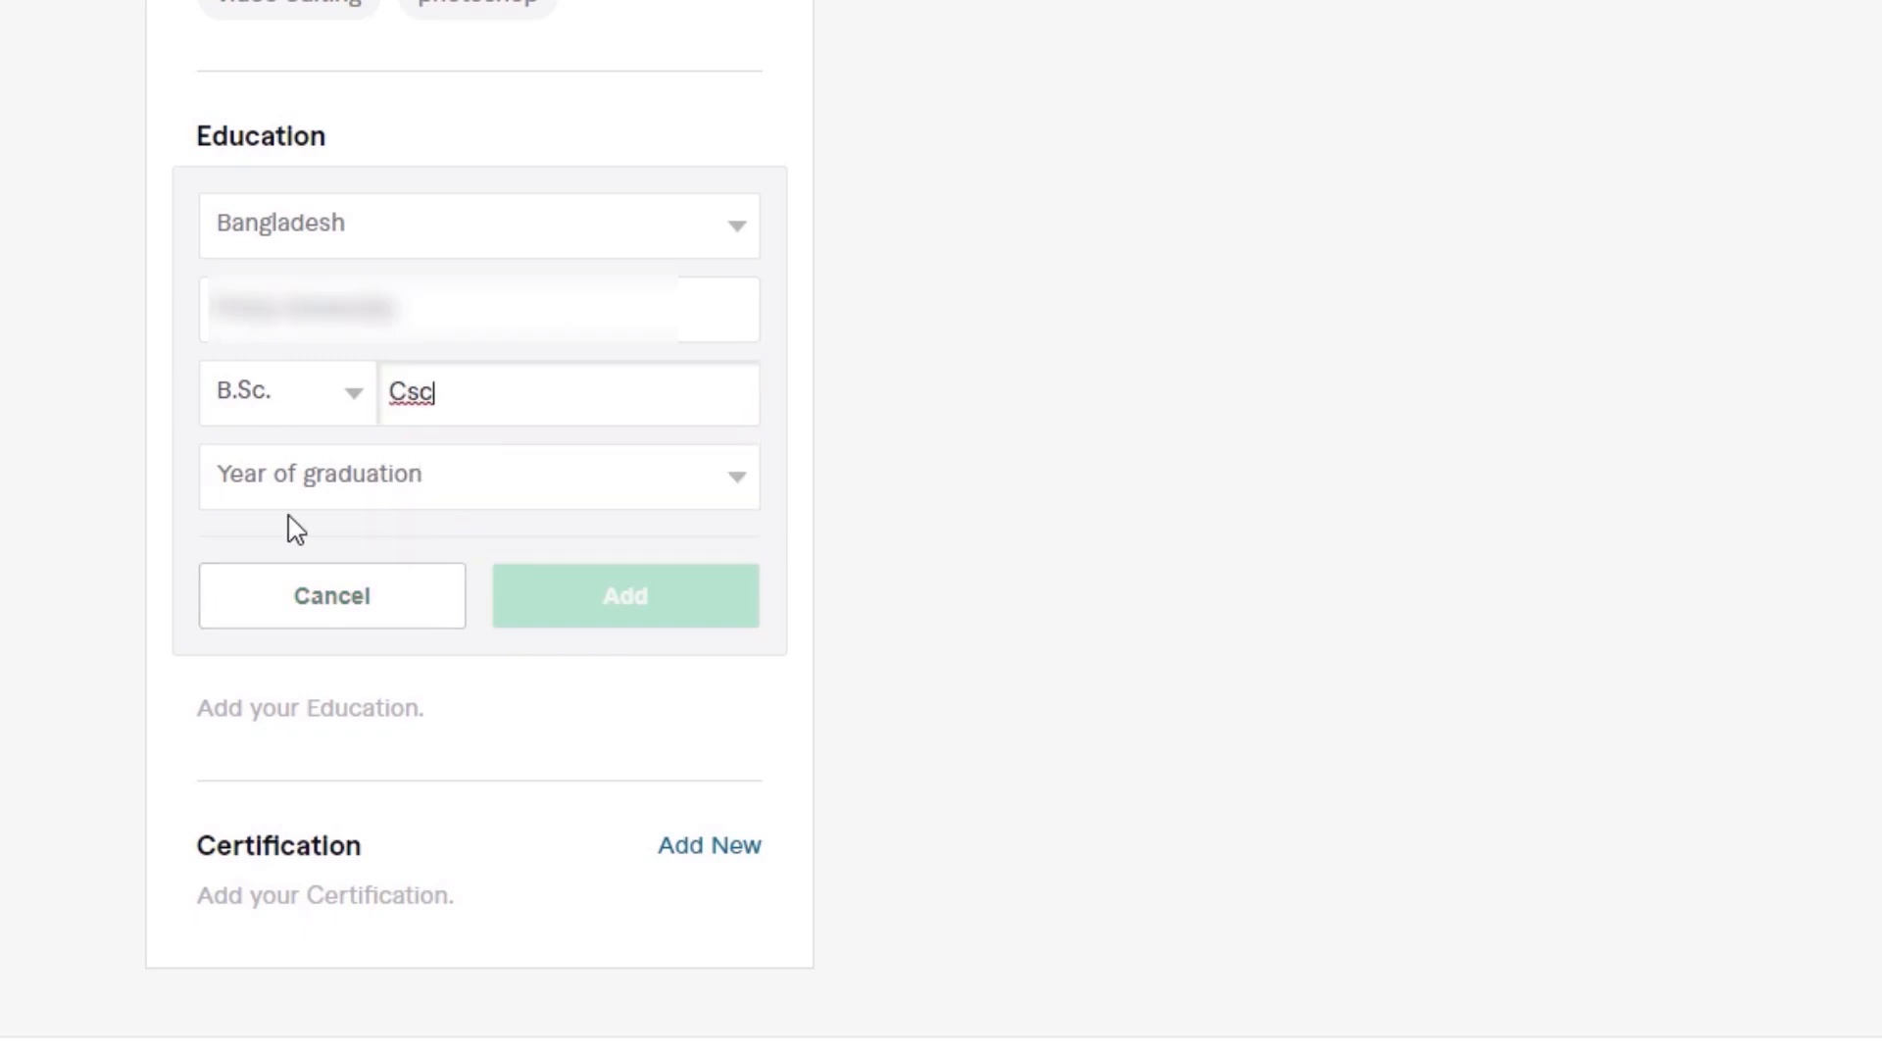
pyautogui.click(442, 480)
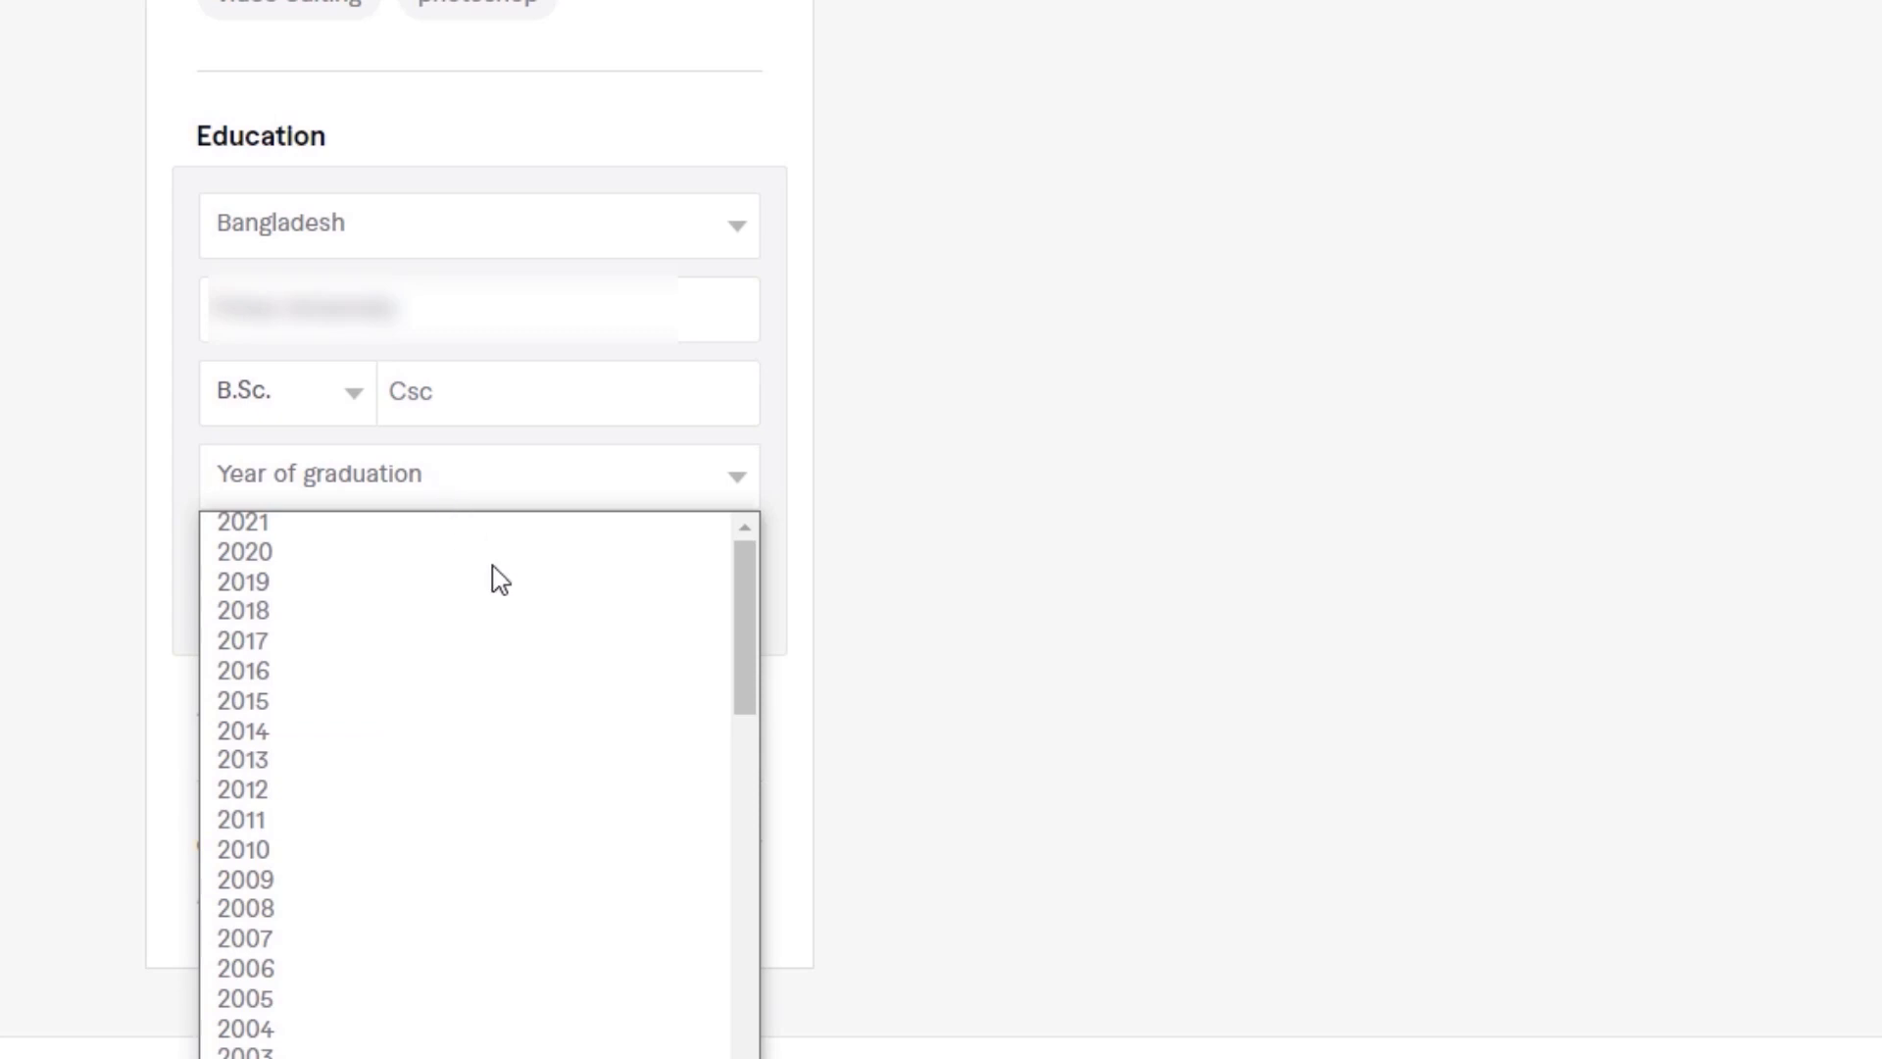
pyautogui.moveTo(744, 655)
pyautogui.mouseDown()
pyautogui.moveTo(744, 752)
pyautogui.moveTo(738, 688)
pyautogui.mouseUp()
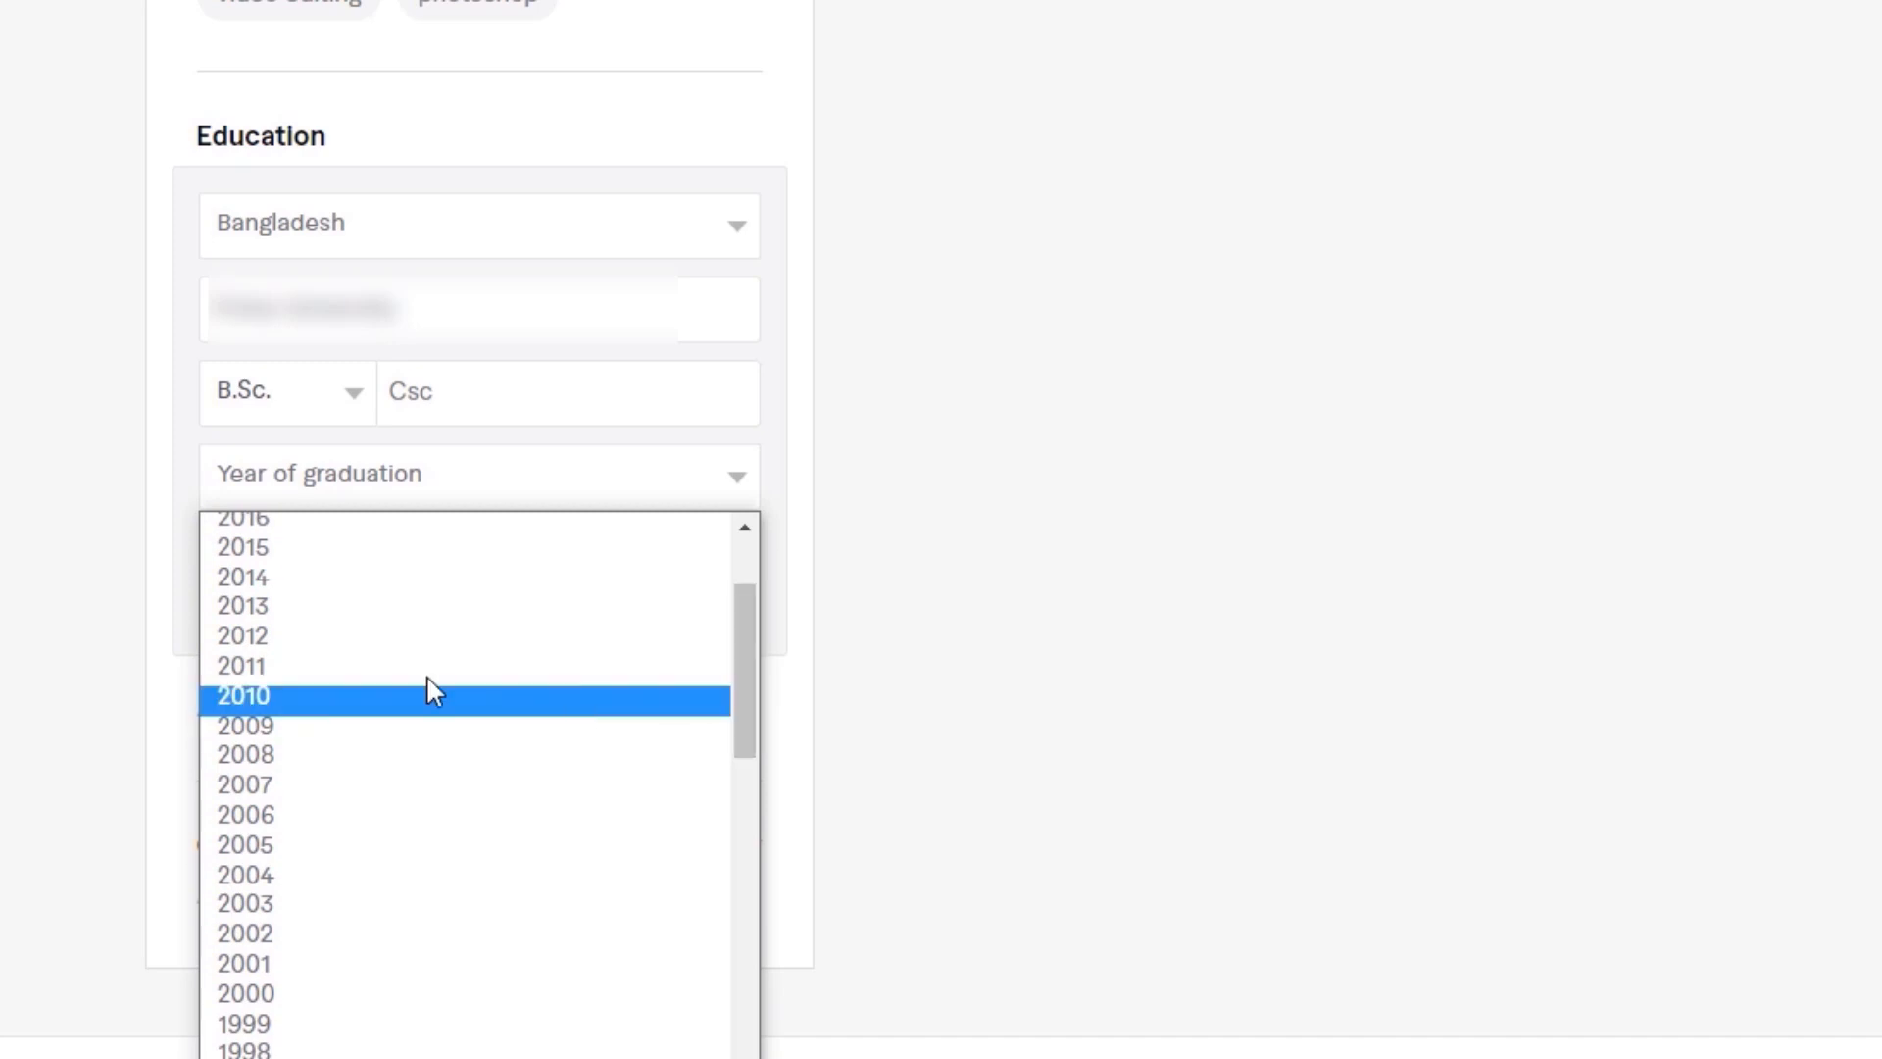
pyautogui.click(286, 643)
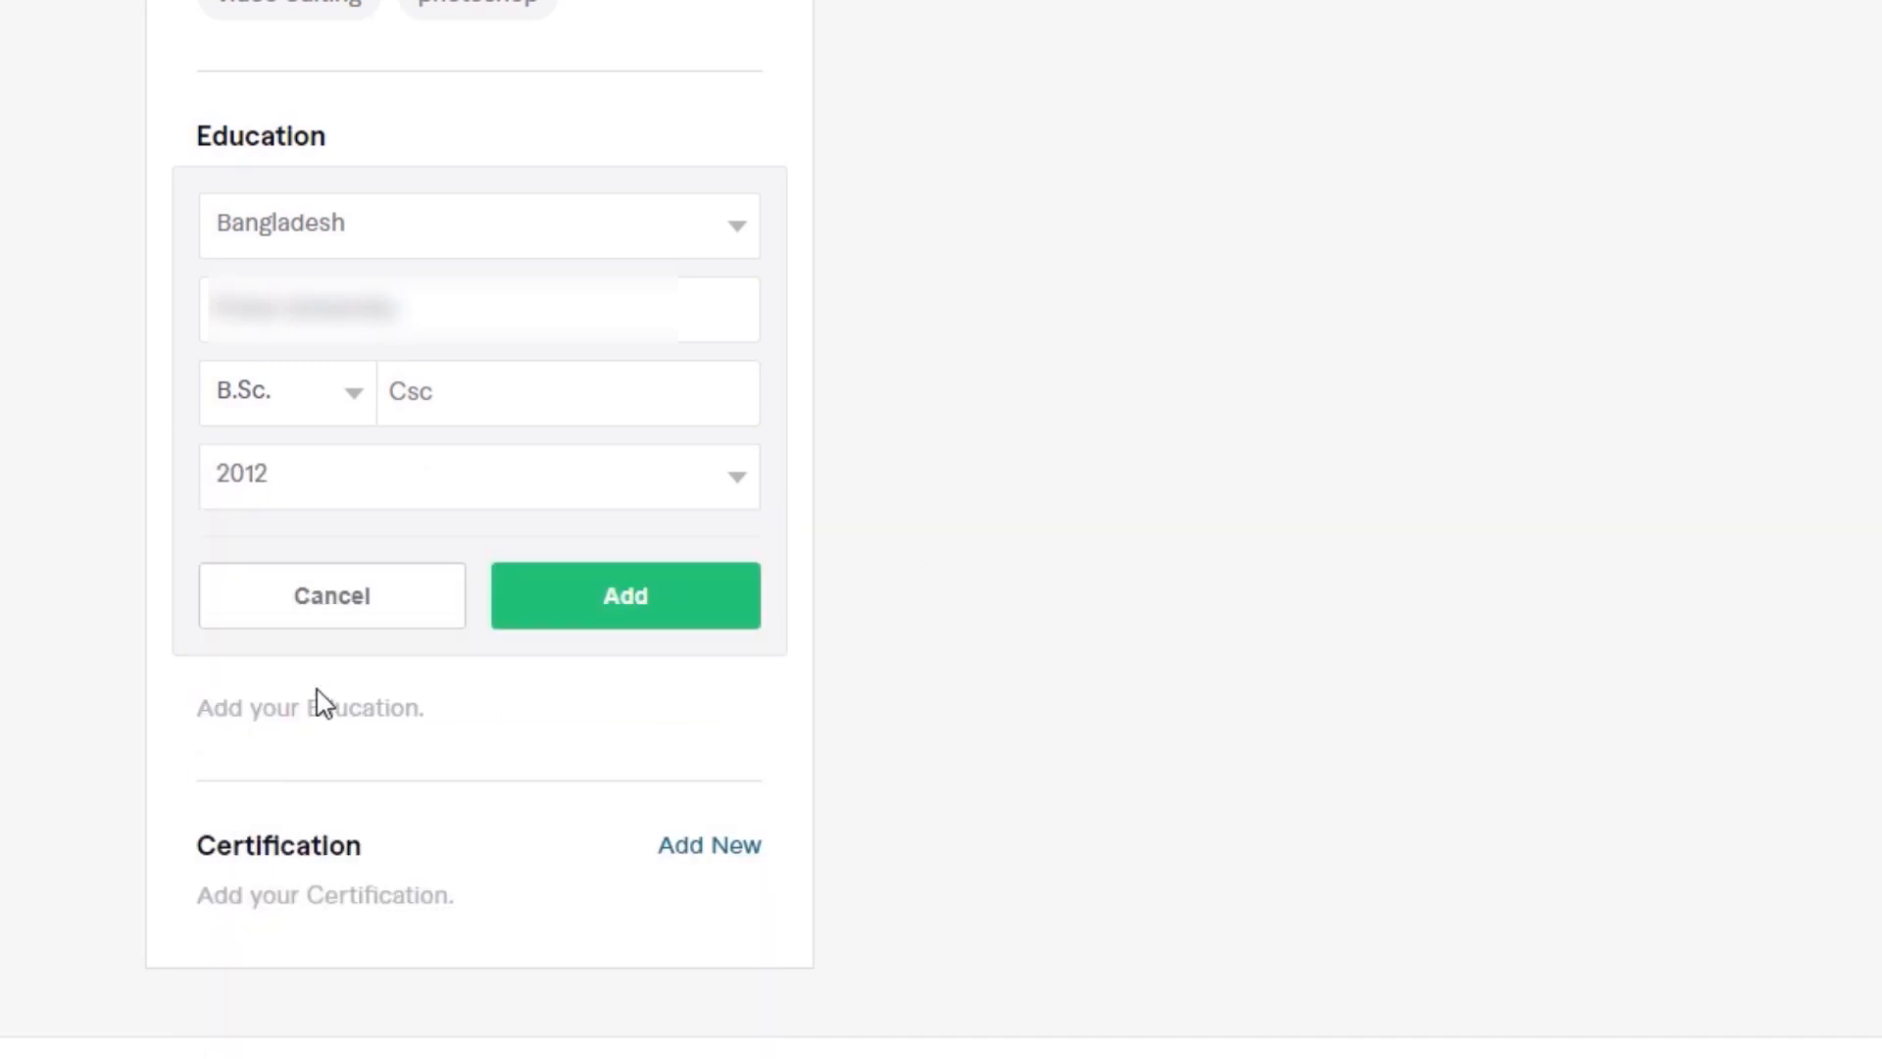
pyautogui.click(627, 599)
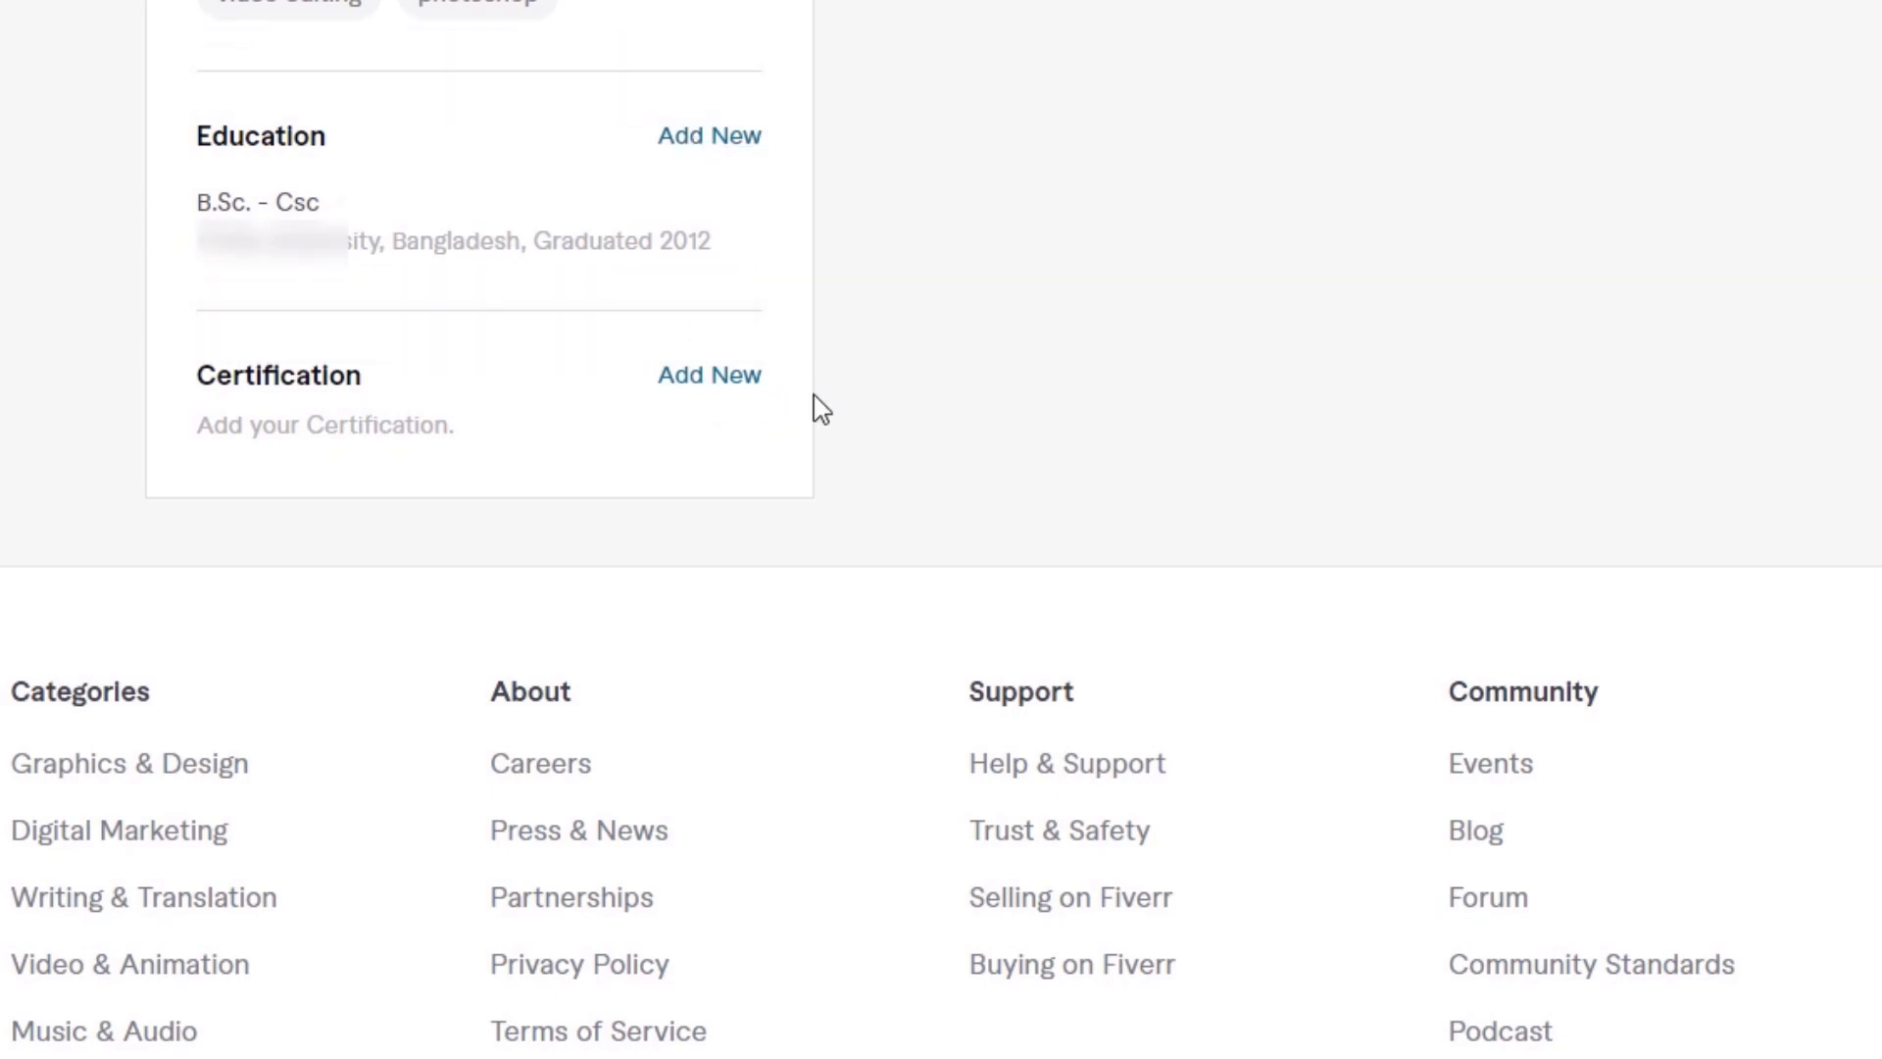
# Step: Open a new certification entry, and review the profile from its header down to the Skills and Education sections
pyautogui.click(713, 380)
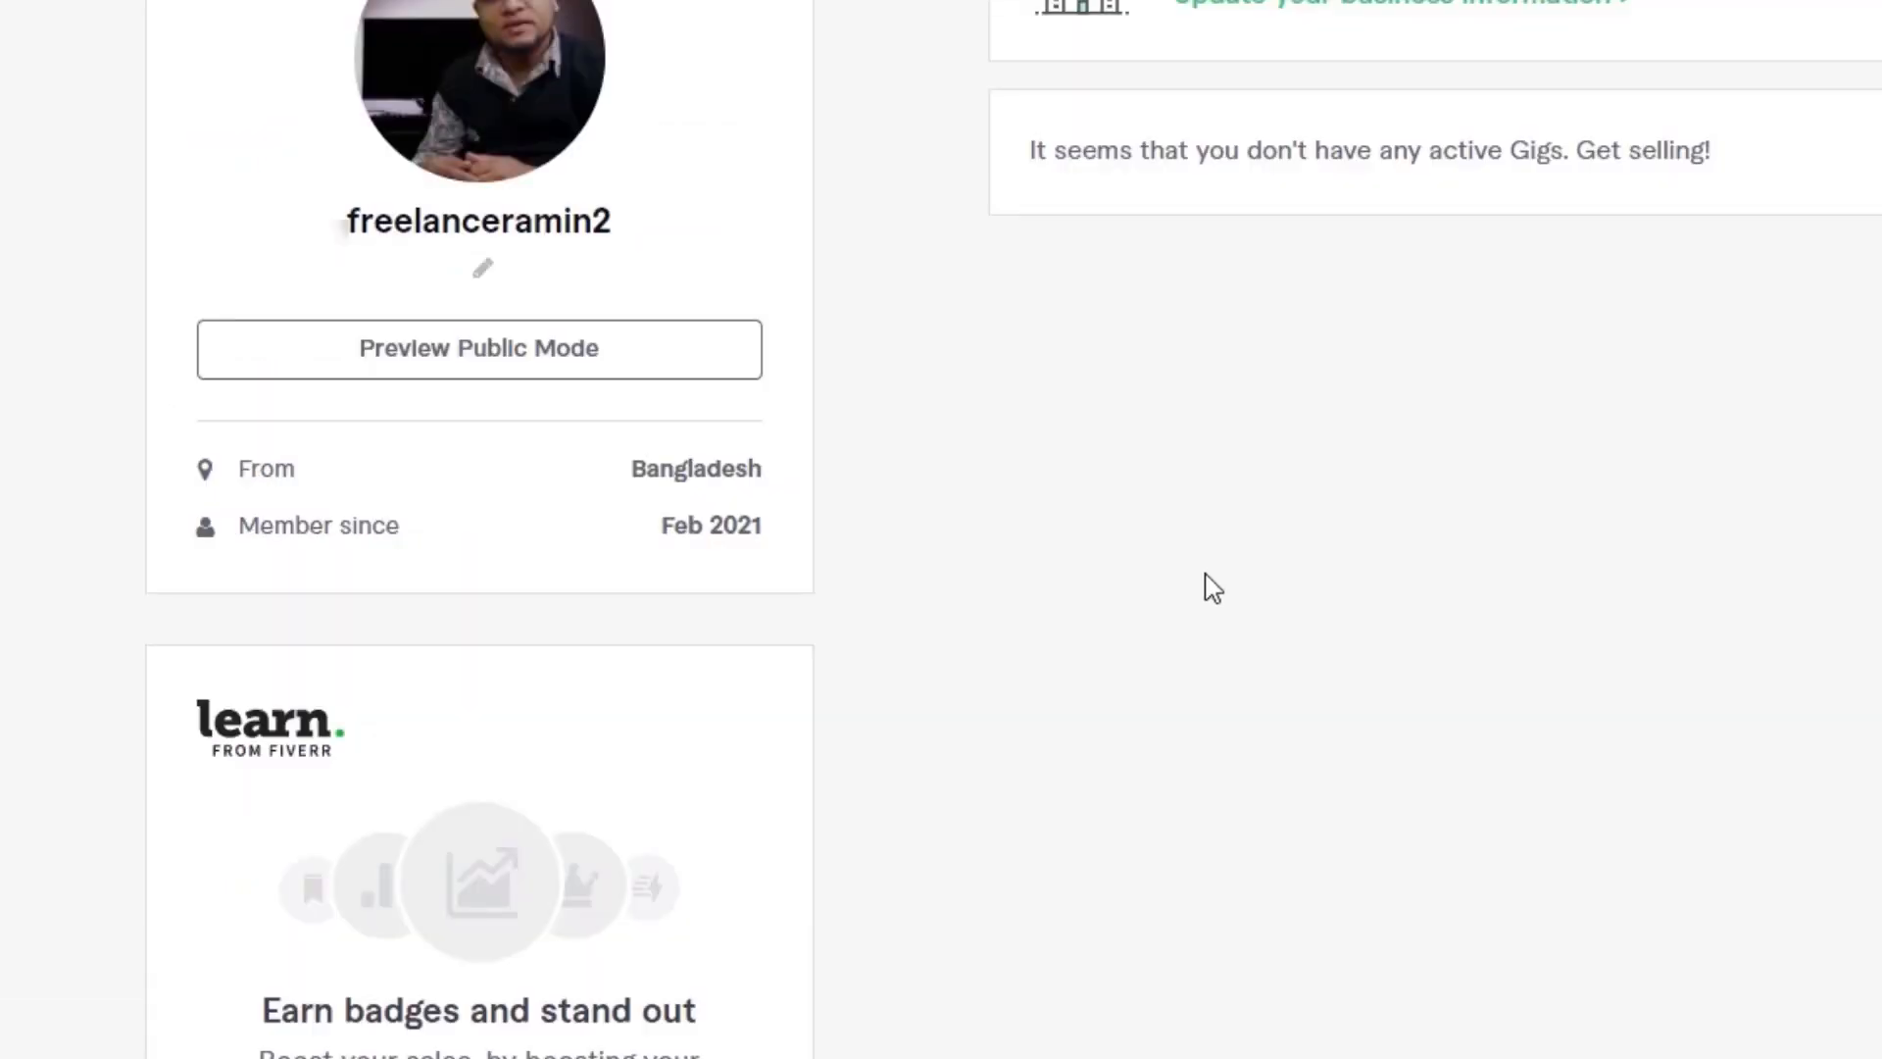
pyautogui.scroll(-2, 1213, 589)
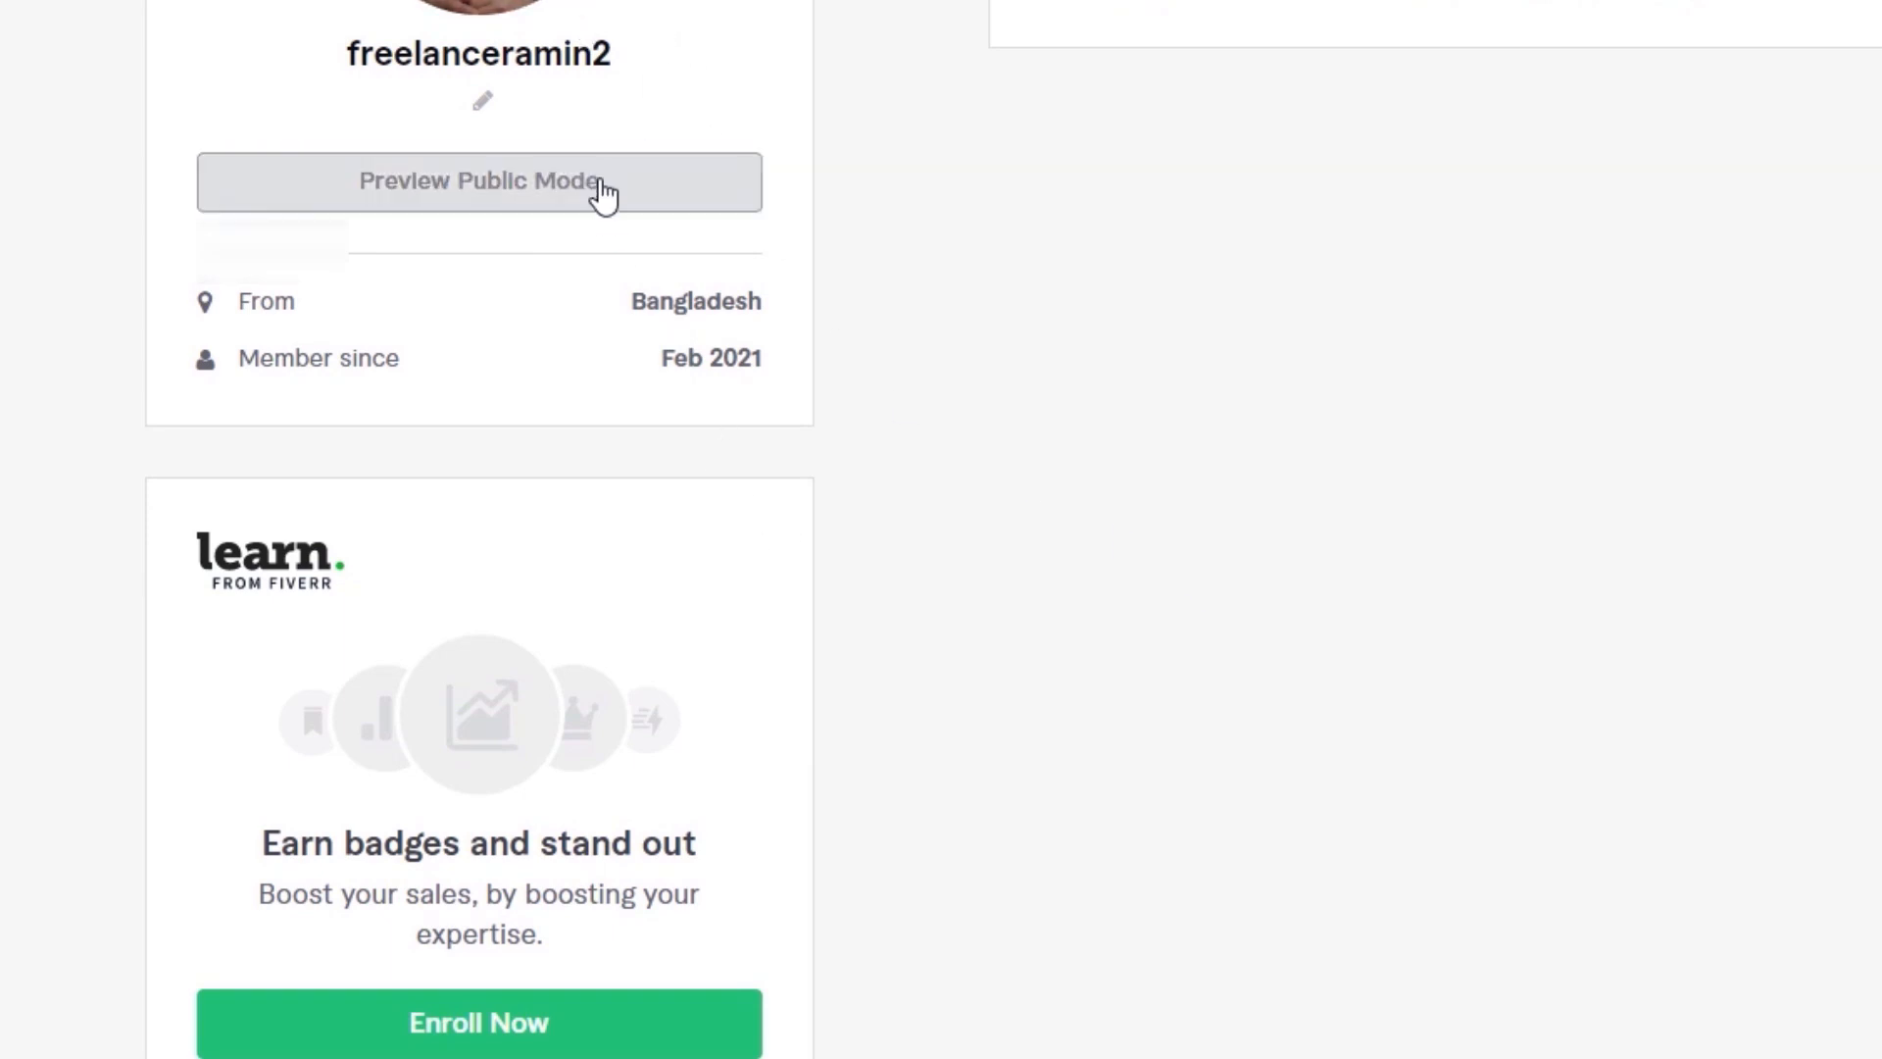
pyautogui.scroll(-10, 751, 787)
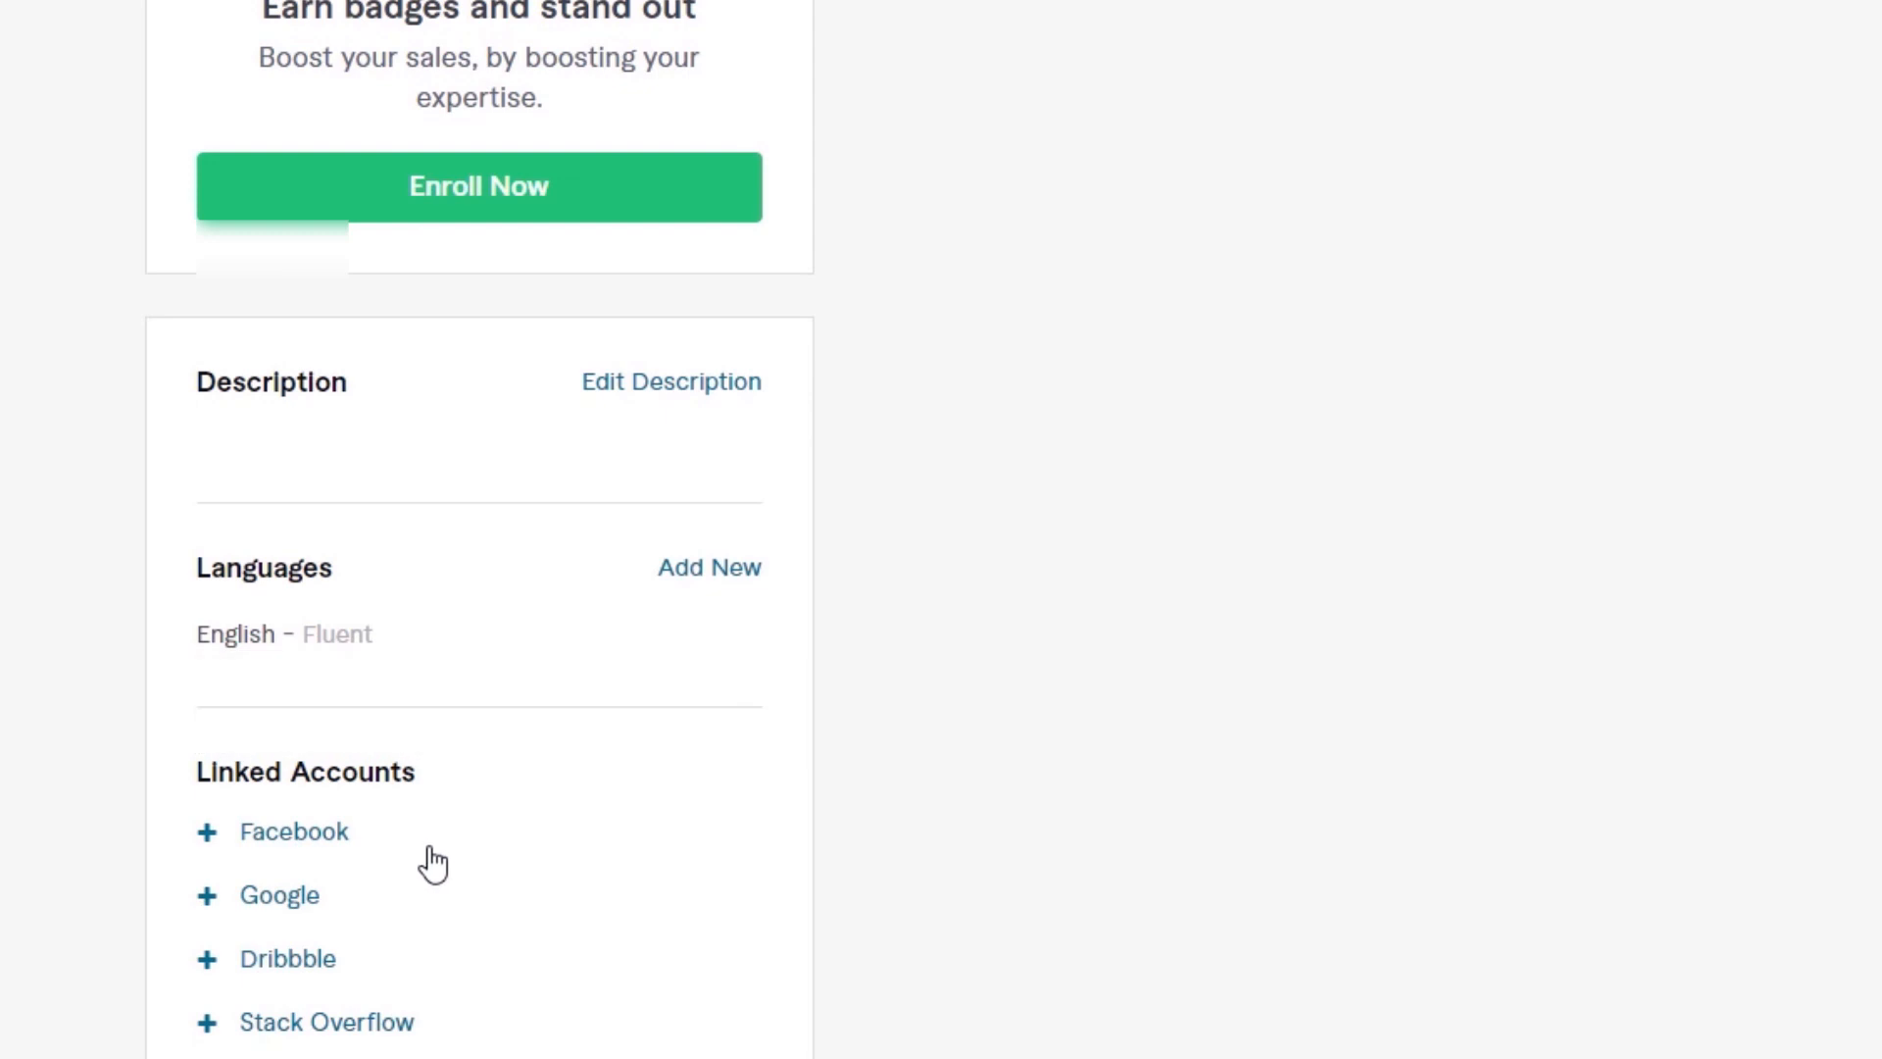
pyautogui.scroll(-6, 425, 862)
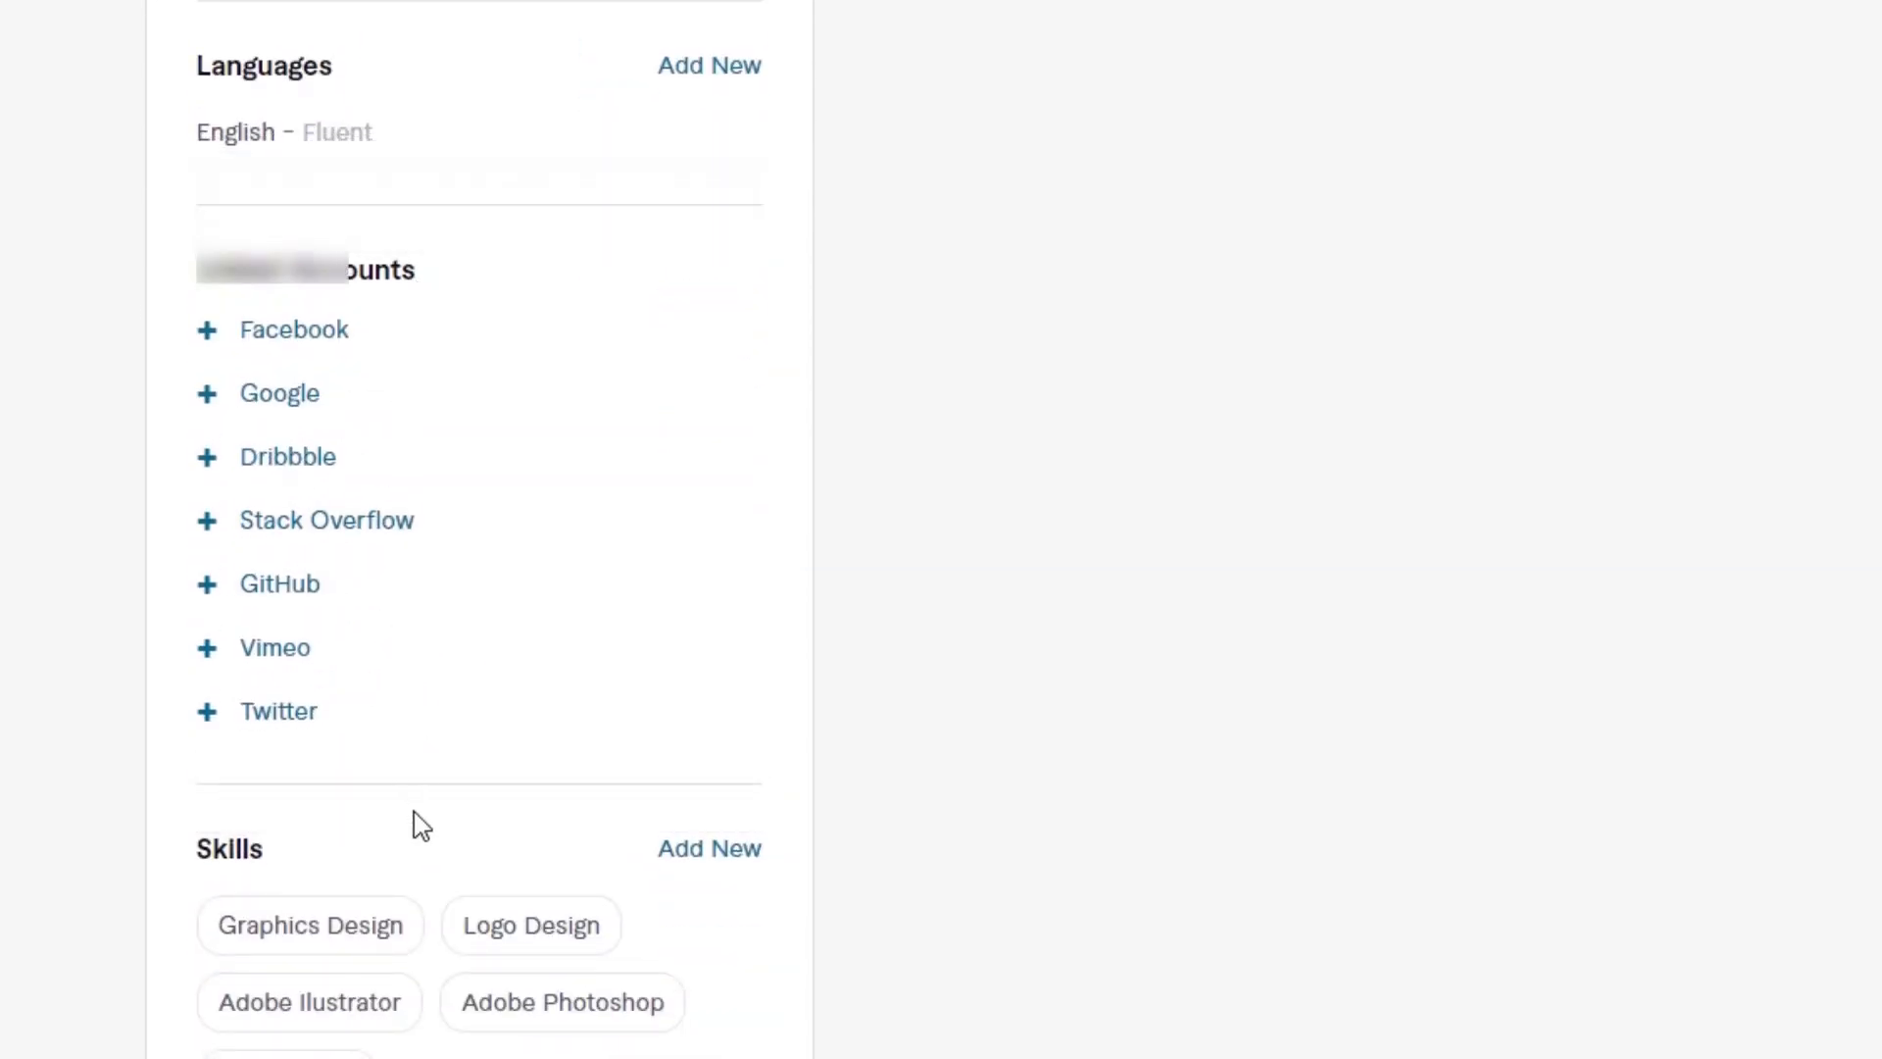
pyautogui.scroll(-4, 432, 867)
pyautogui.scroll(-6, 432, 863)
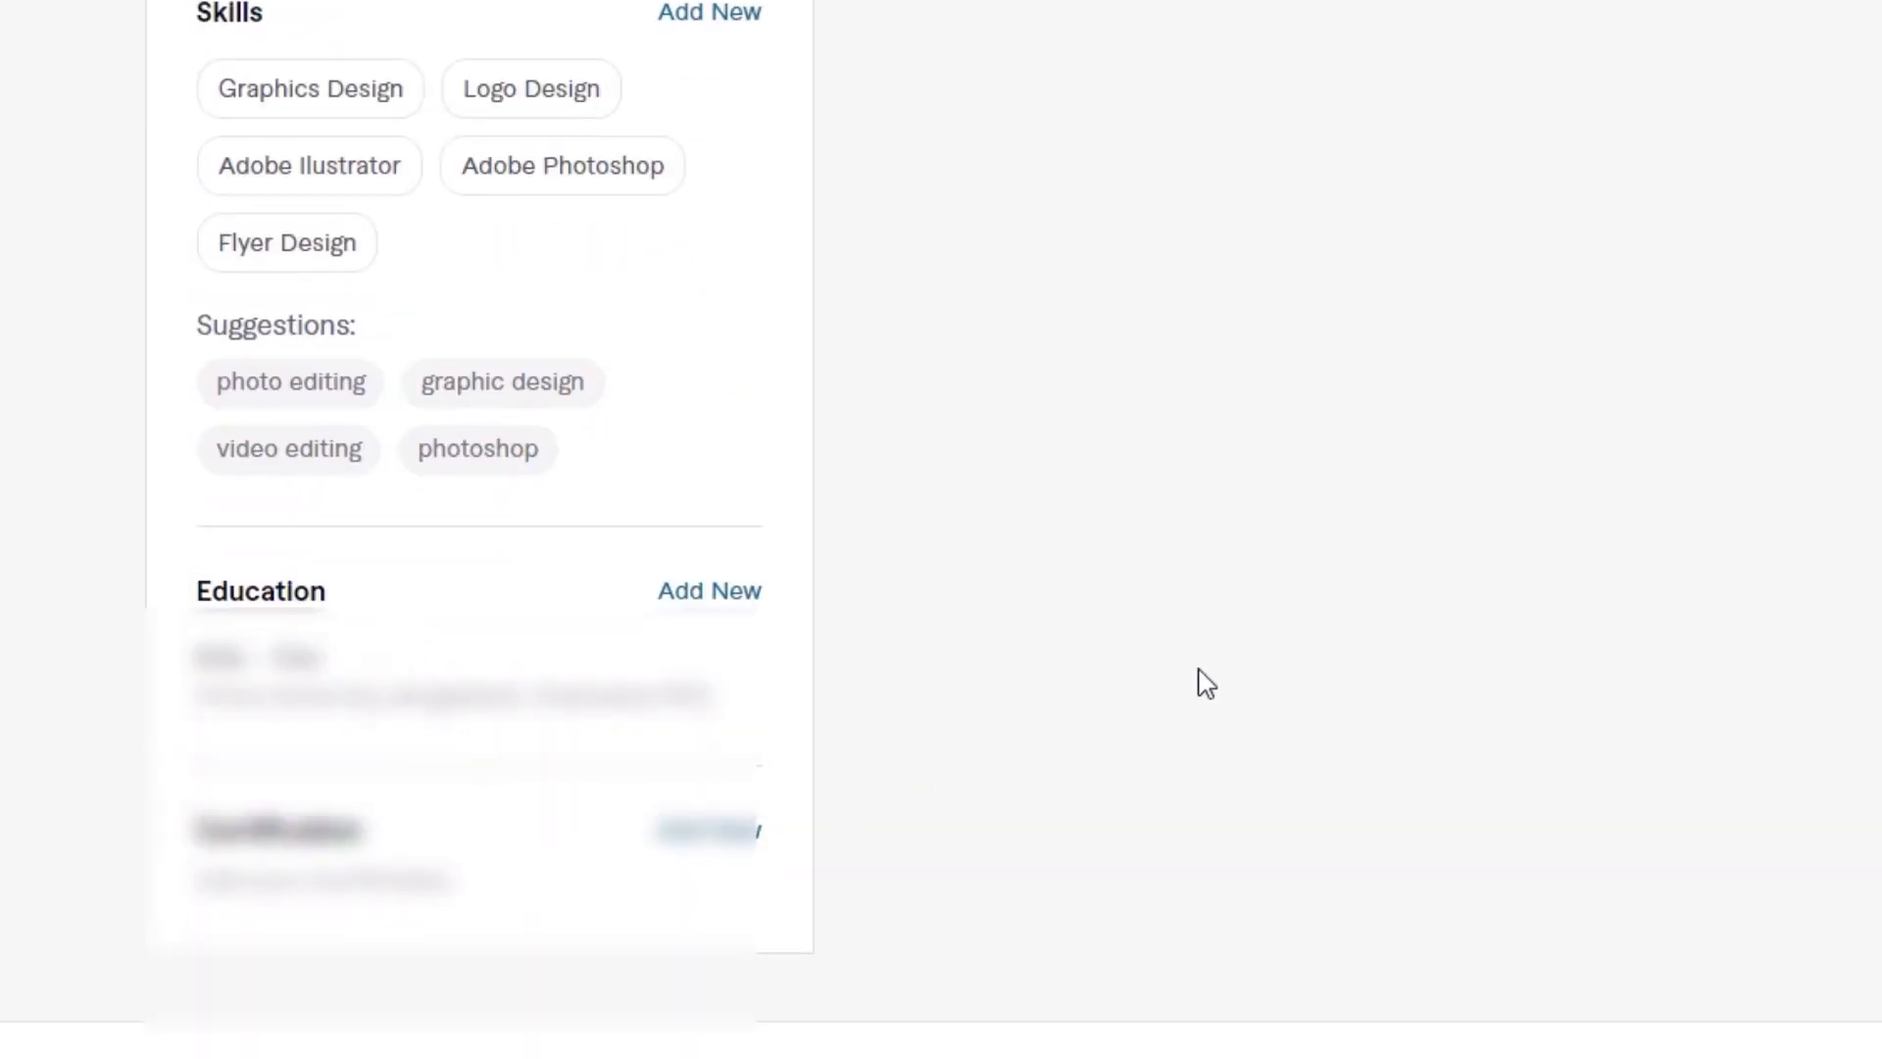
# Step: Open the account settings and review the Security page from the password change section down to the connected devices
pyautogui.scroll(12, 1747, 433)
pyautogui.scroll(10, 941, 529)
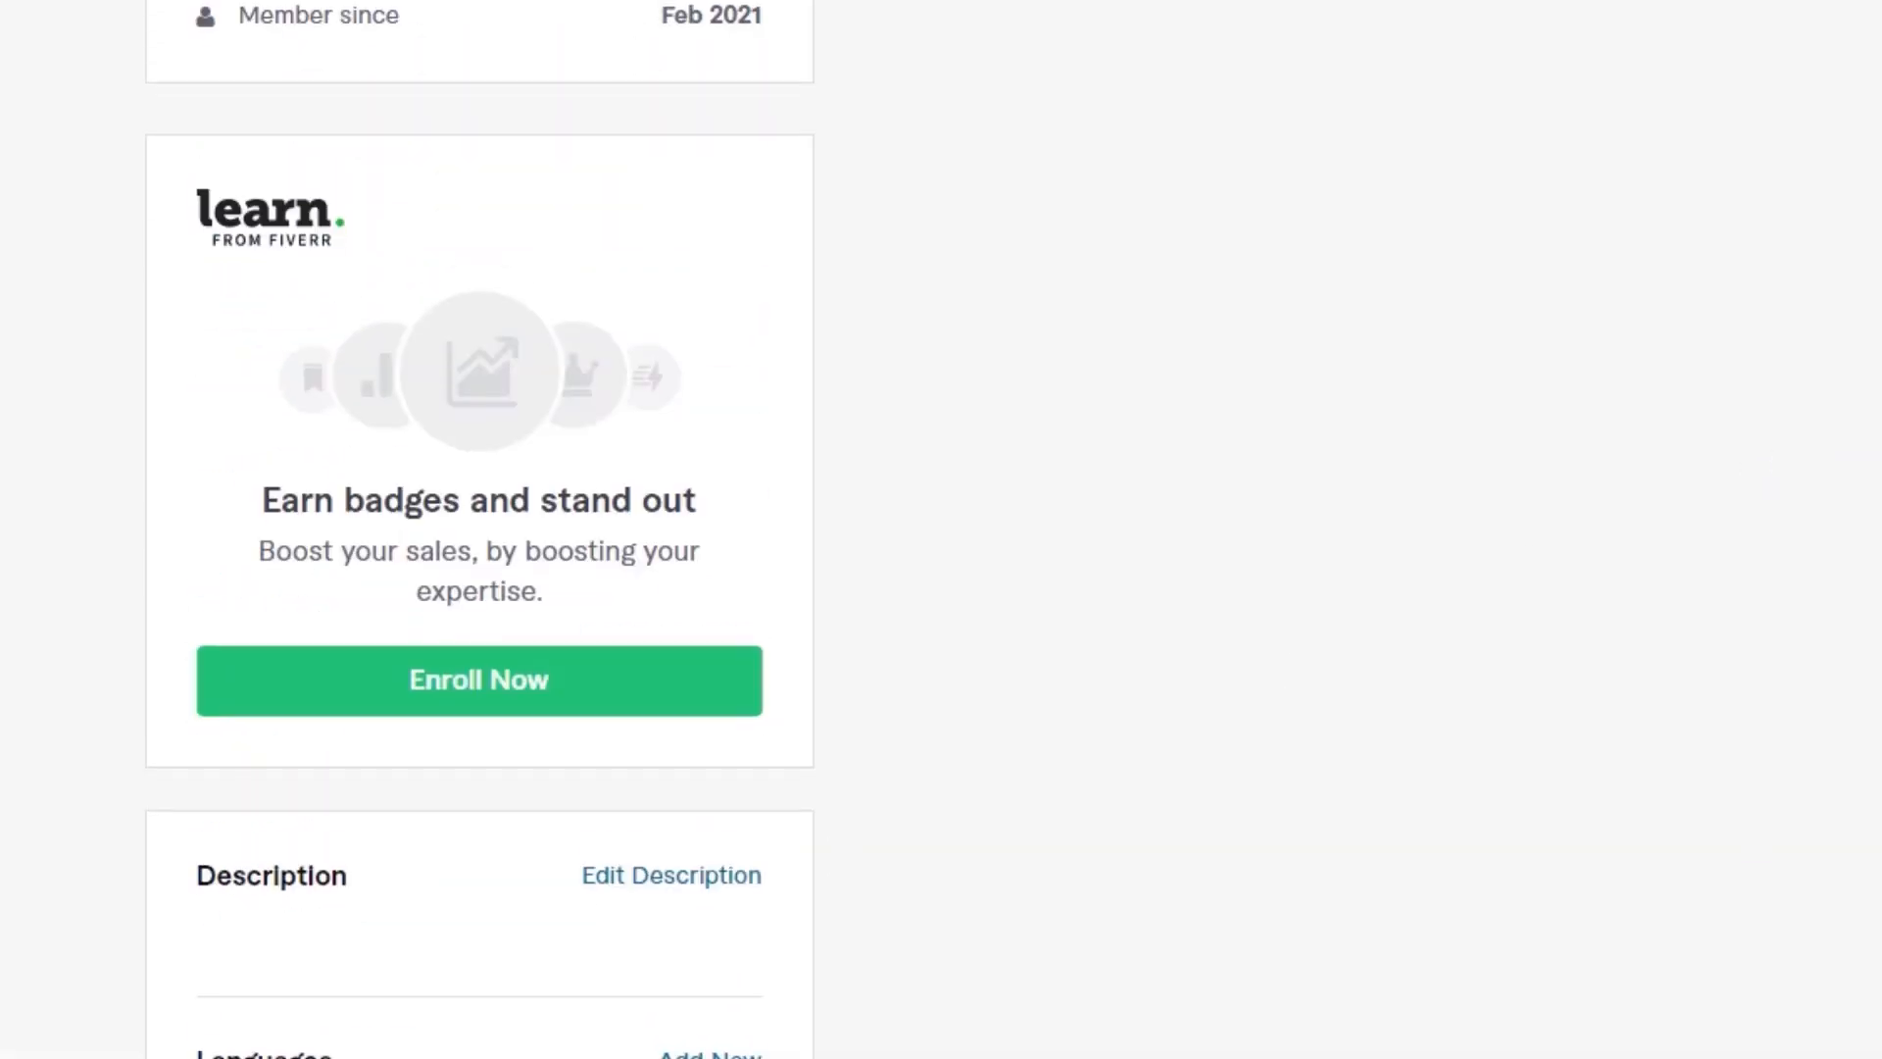
pyautogui.scroll(6, 941, 530)
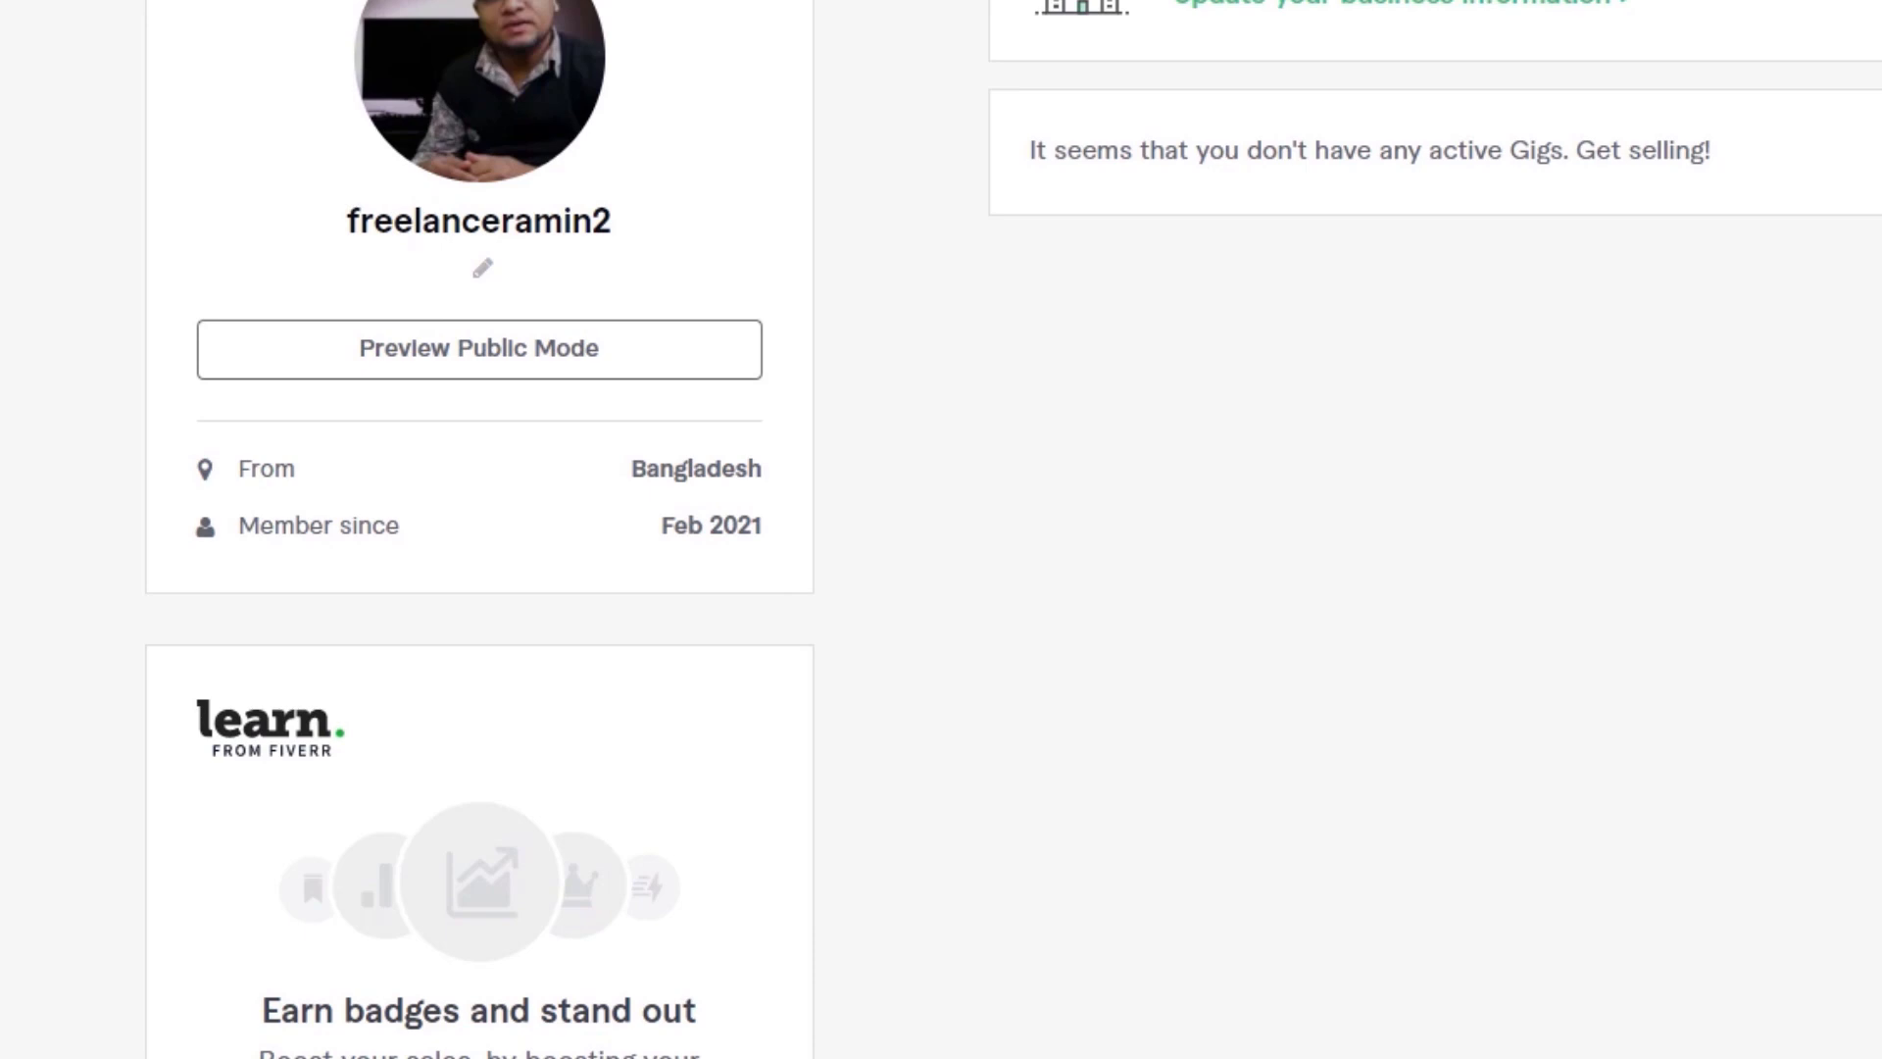
pyautogui.click(1602, 117)
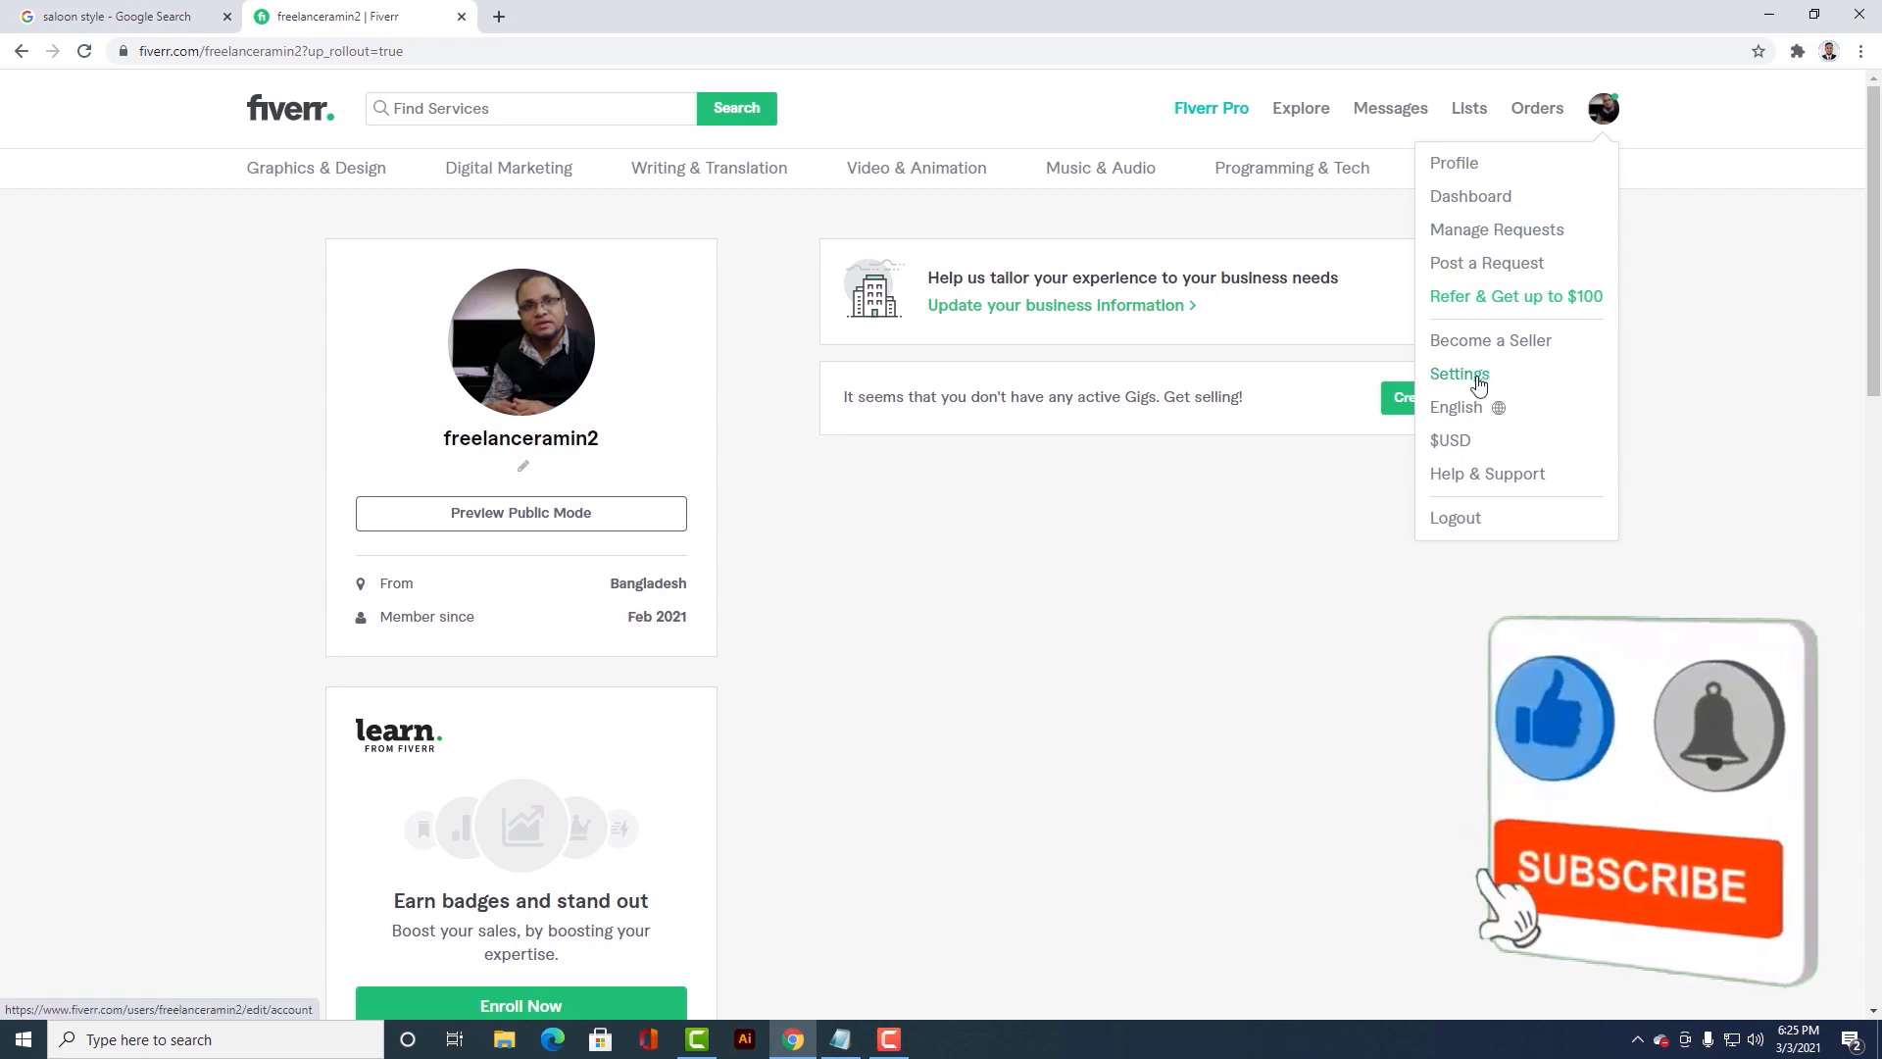
pyautogui.click(1460, 376)
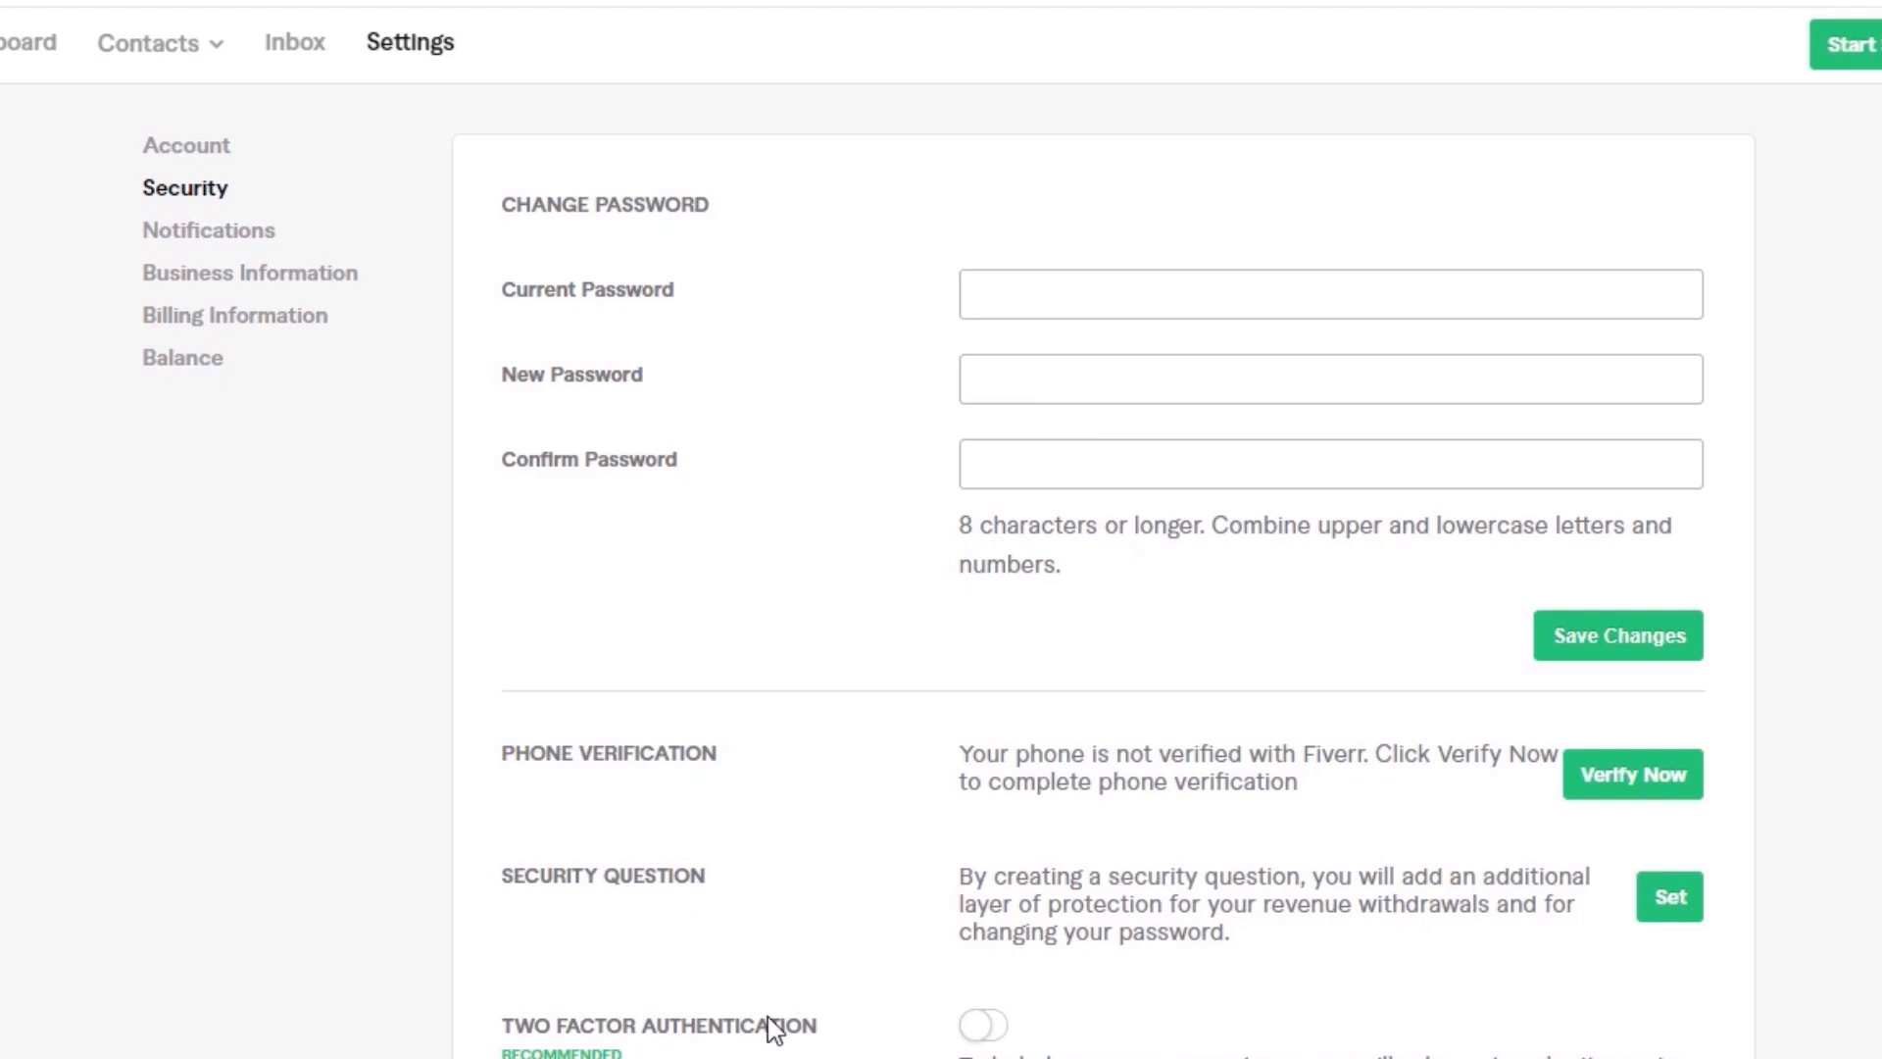
pyautogui.scroll(-6, 514, 347)
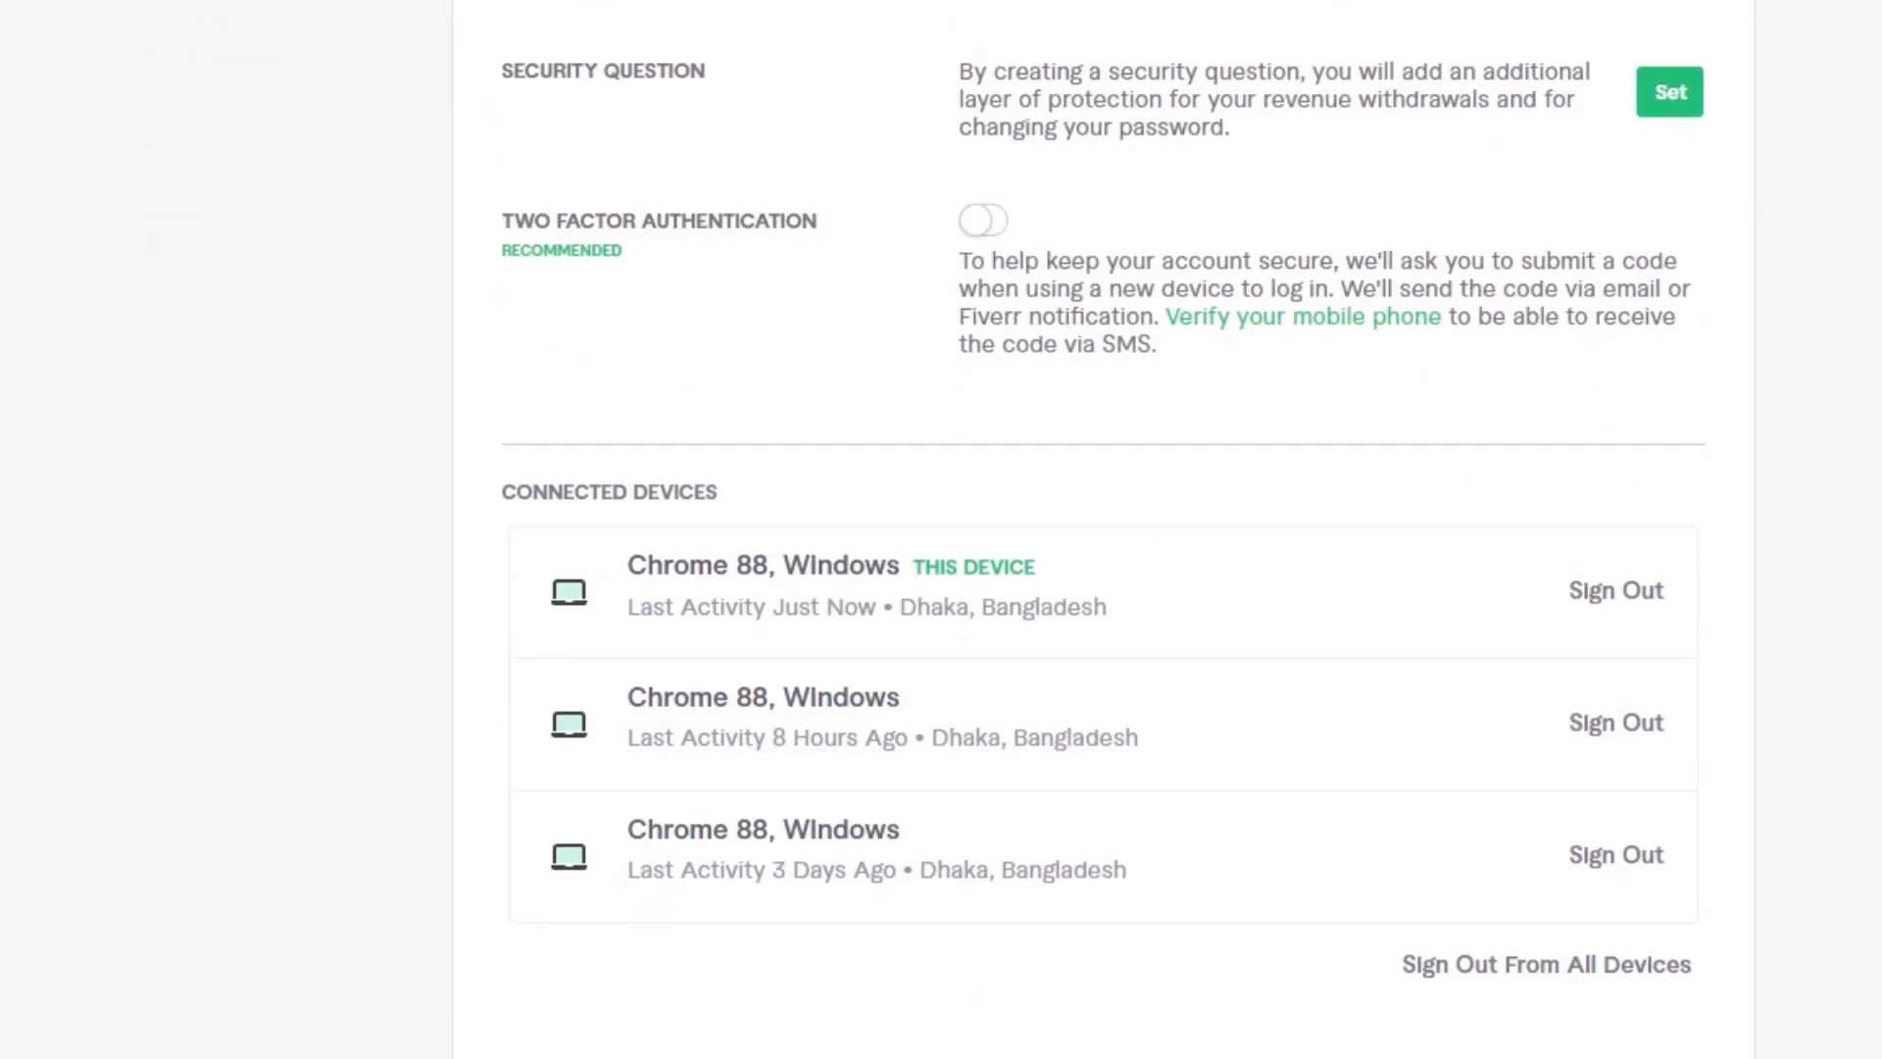
pyautogui.scroll(6, 515, 347)
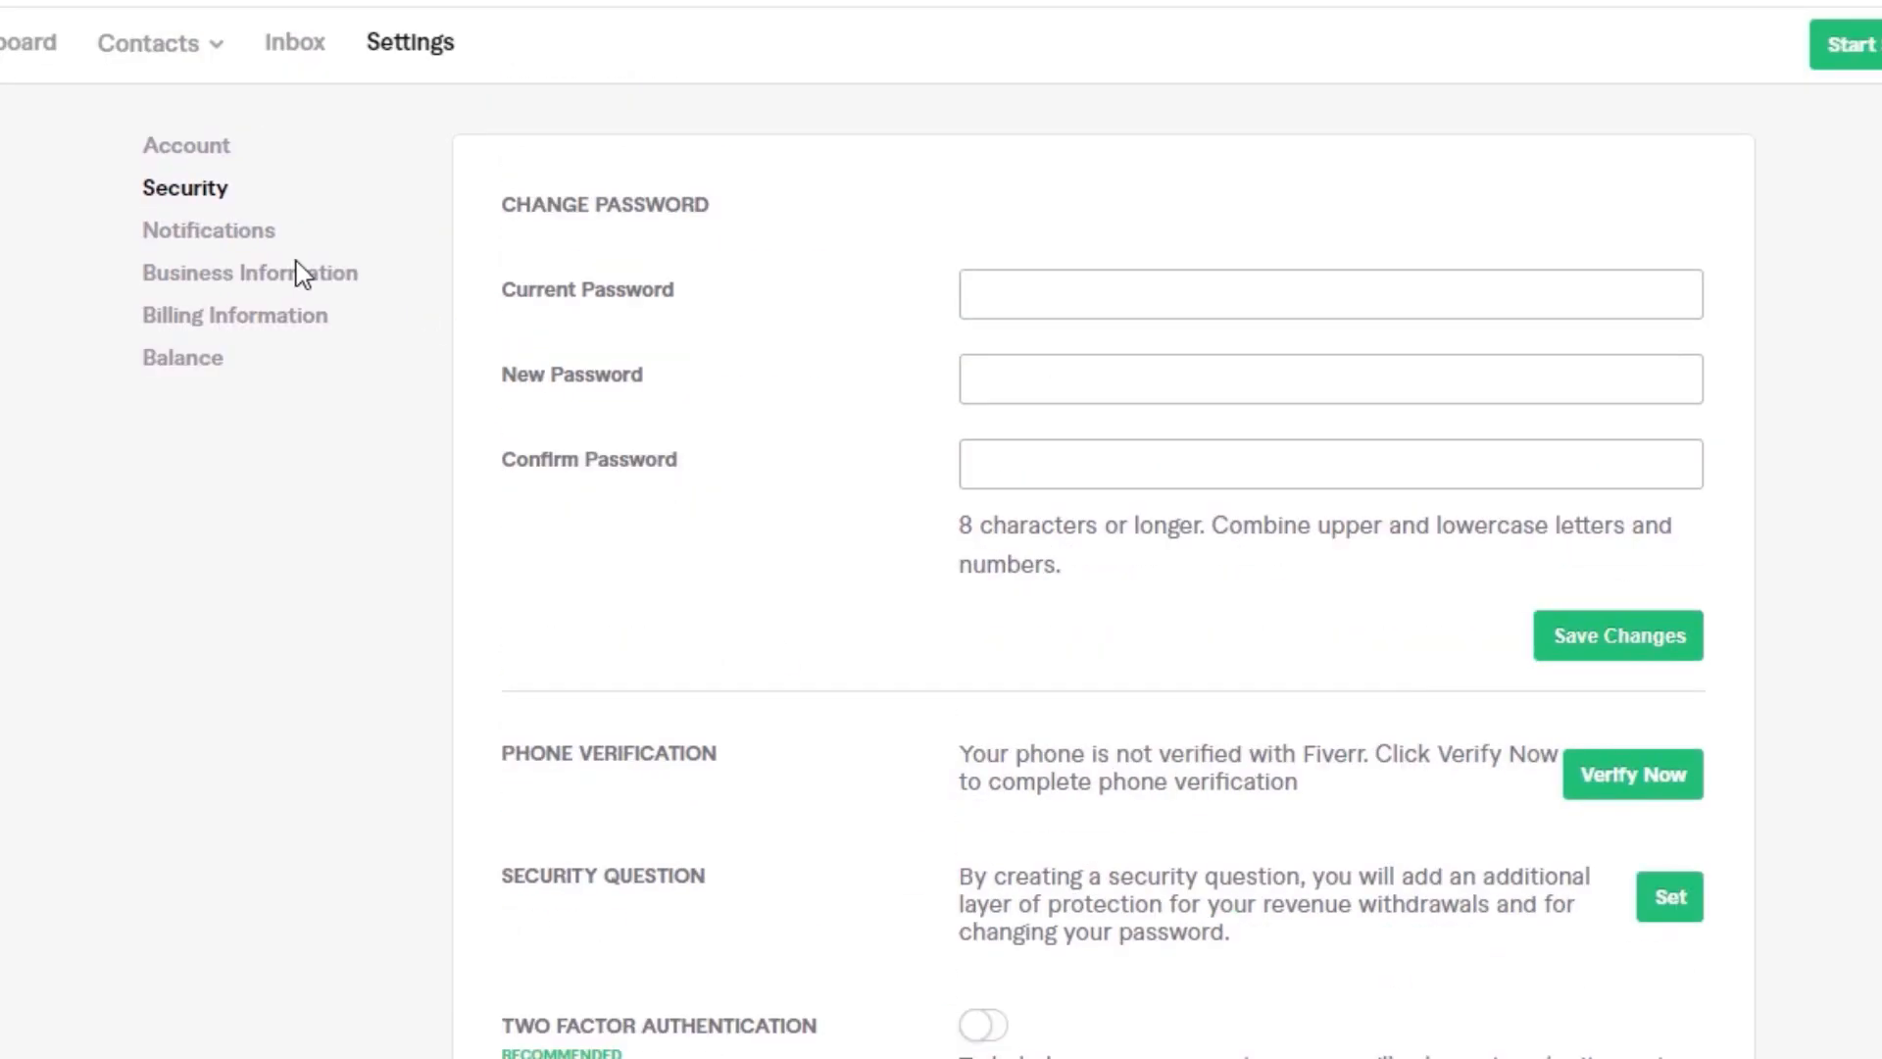
# Step: Review the Notifications, Business Information, Billing Information and Balance pages of the account settings
pyautogui.click(209, 235)
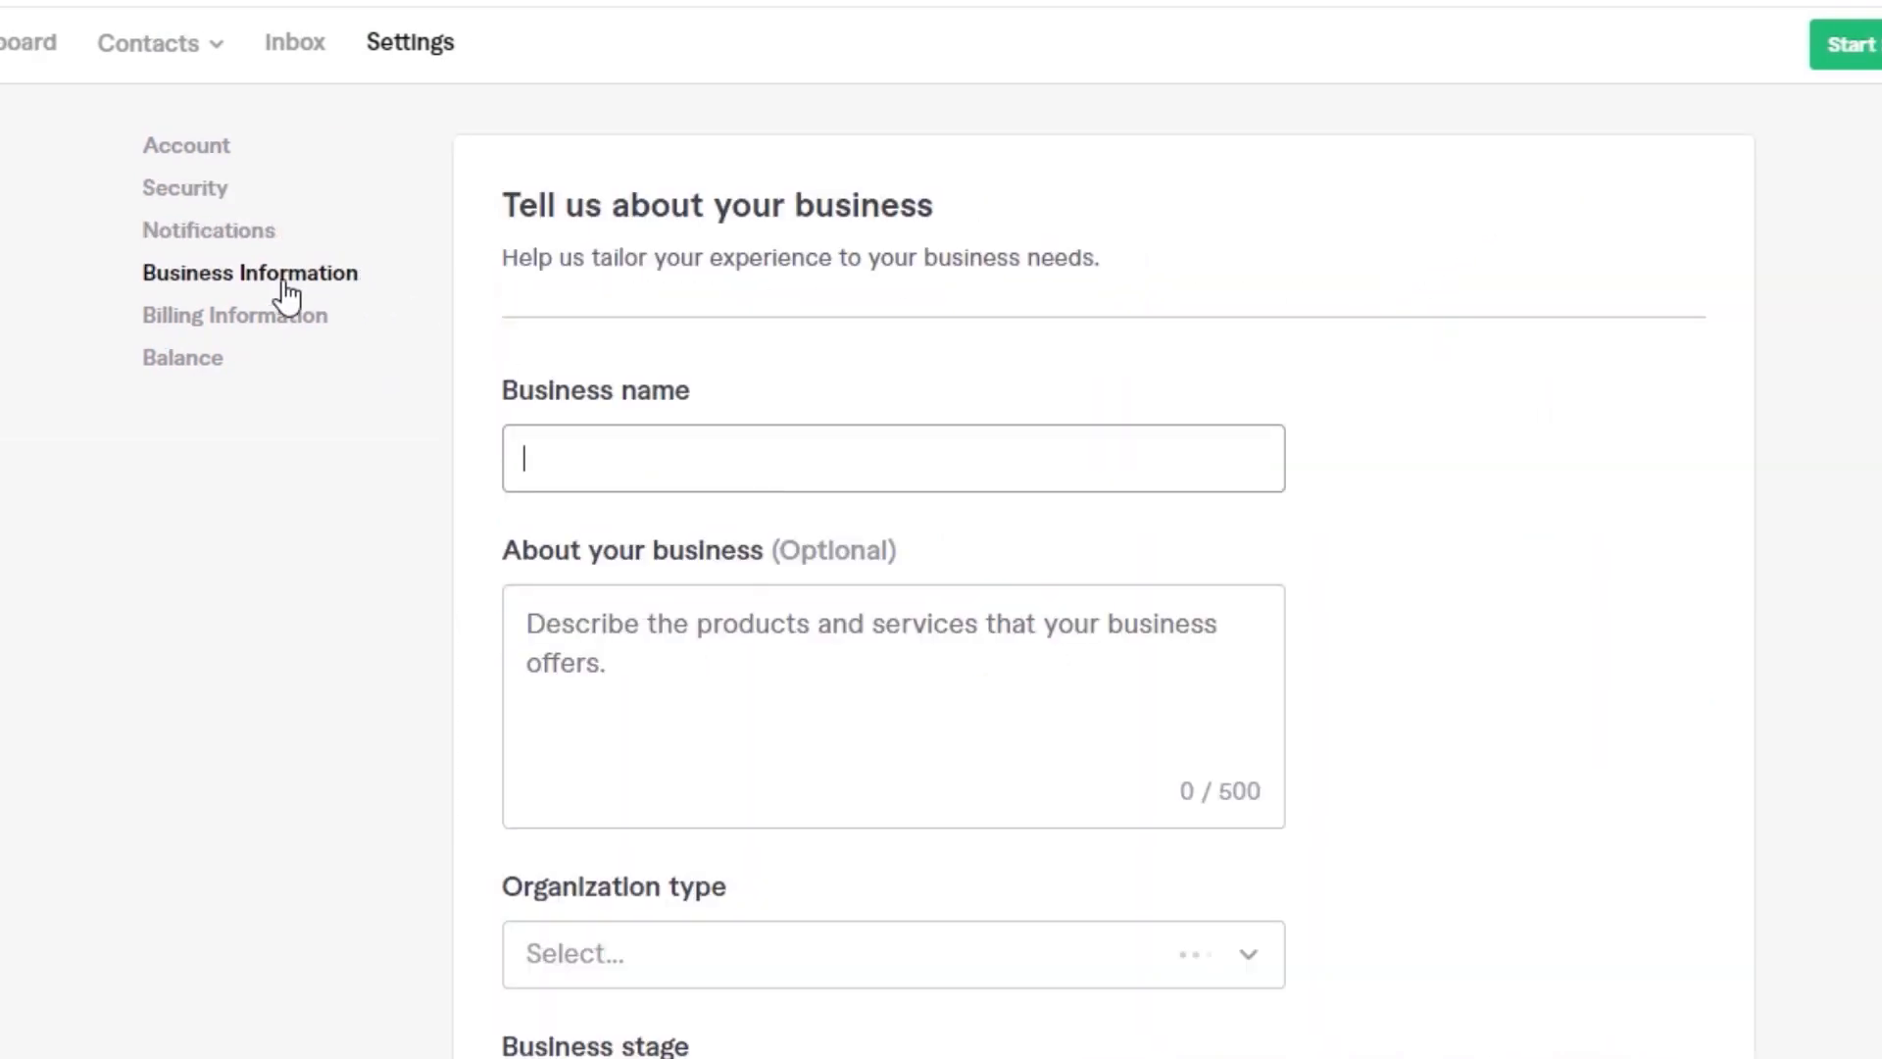
pyautogui.click(284, 285)
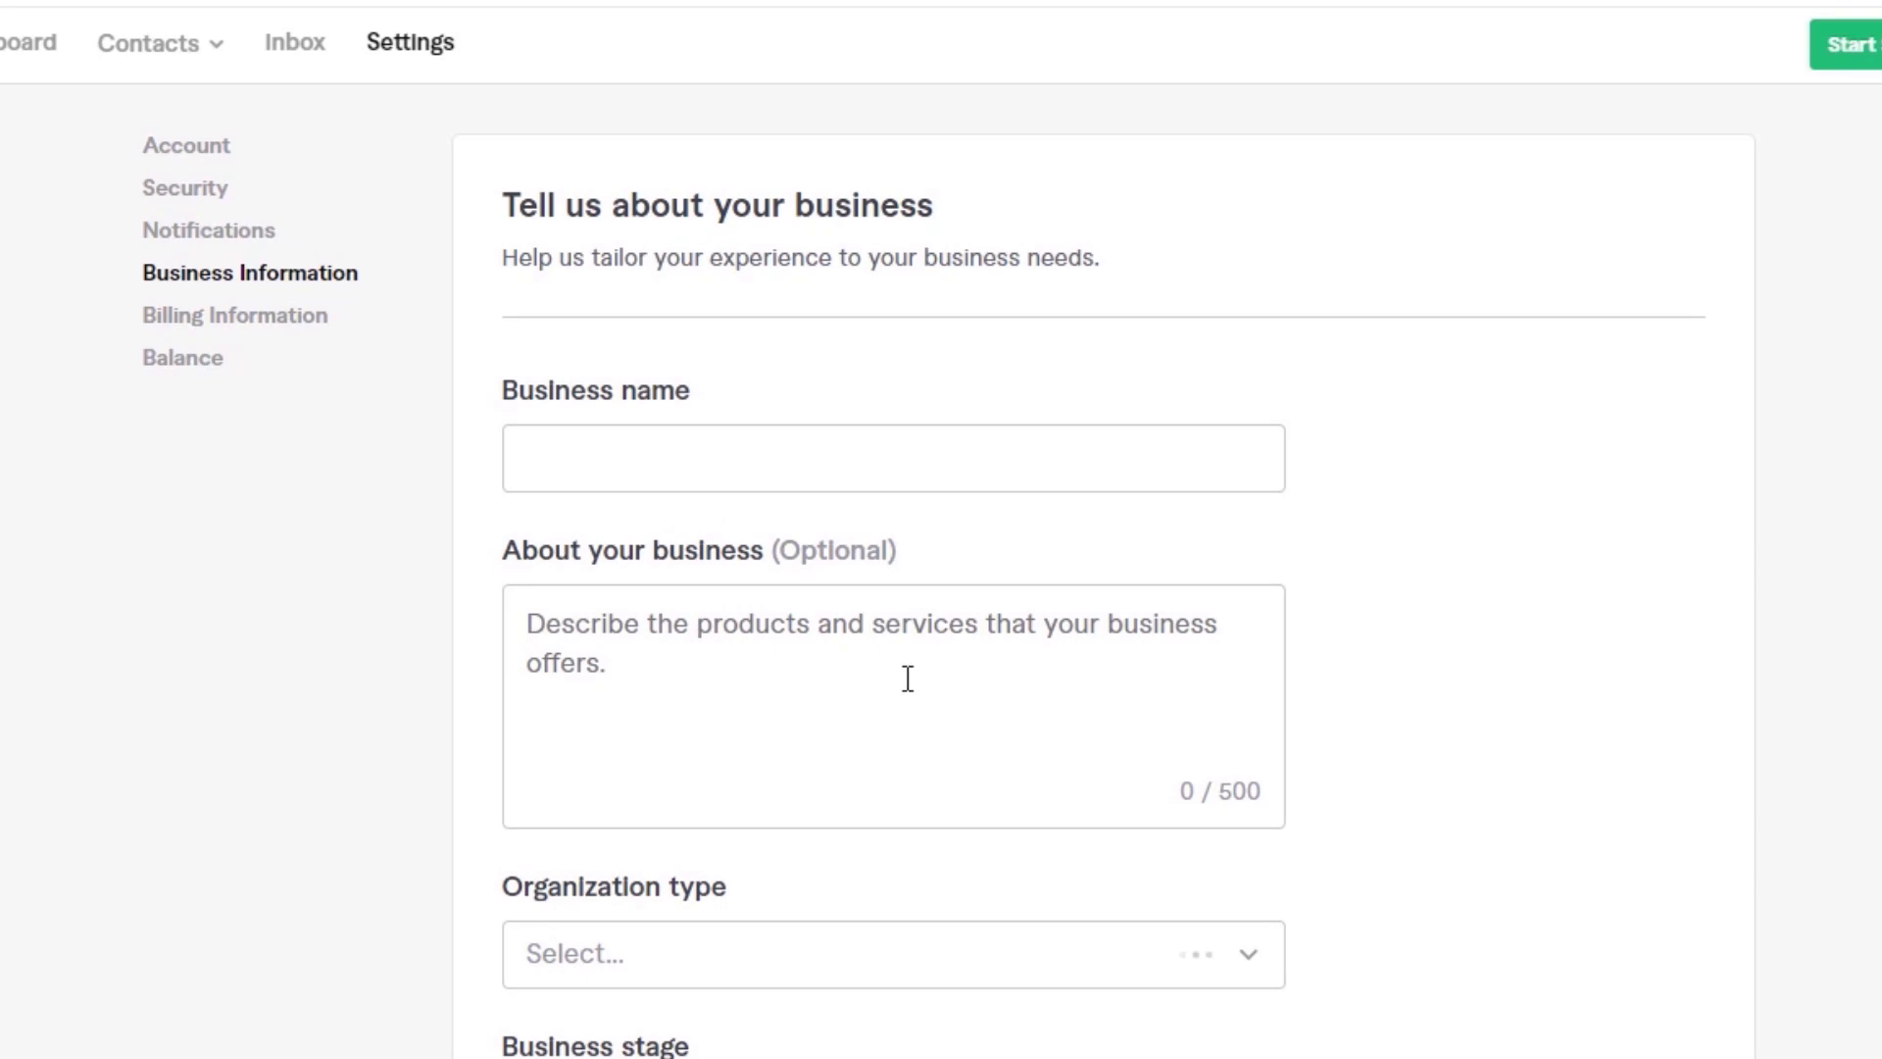
pyautogui.scroll(-5, 841, 828)
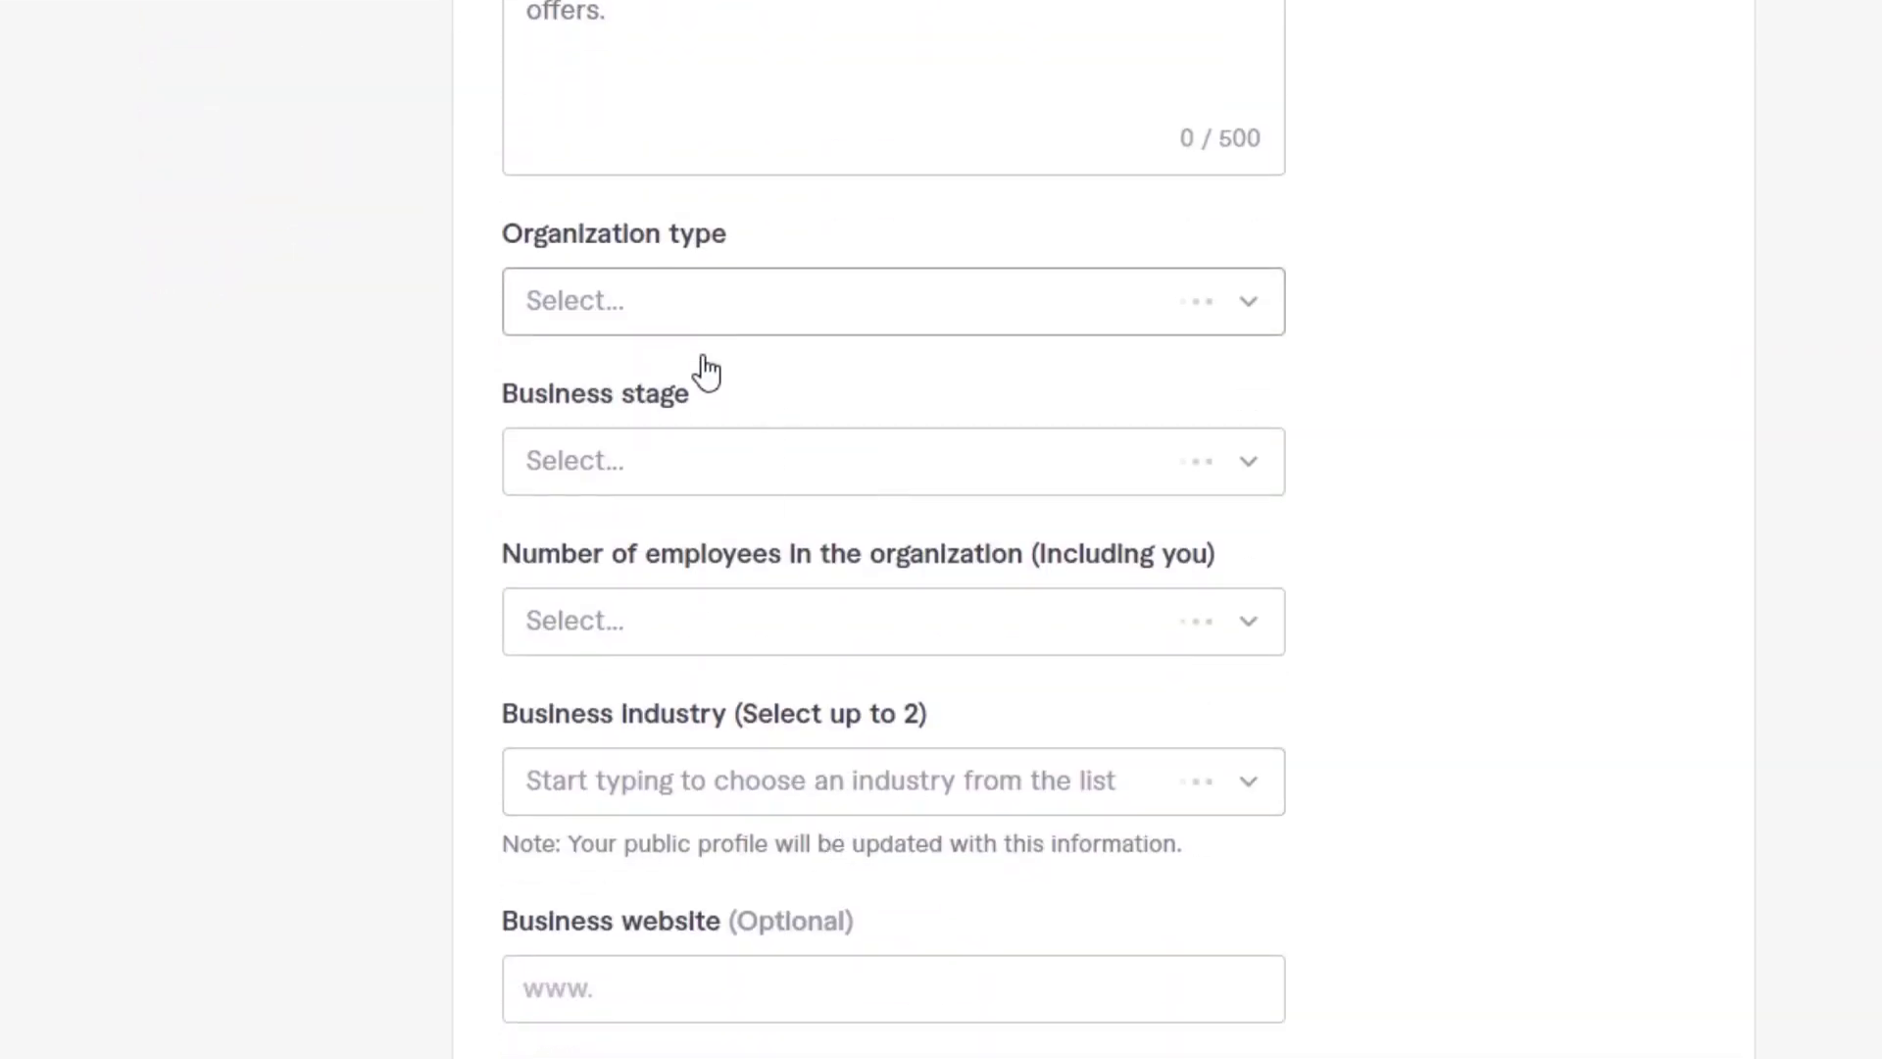
pyautogui.scroll(5, 685, 504)
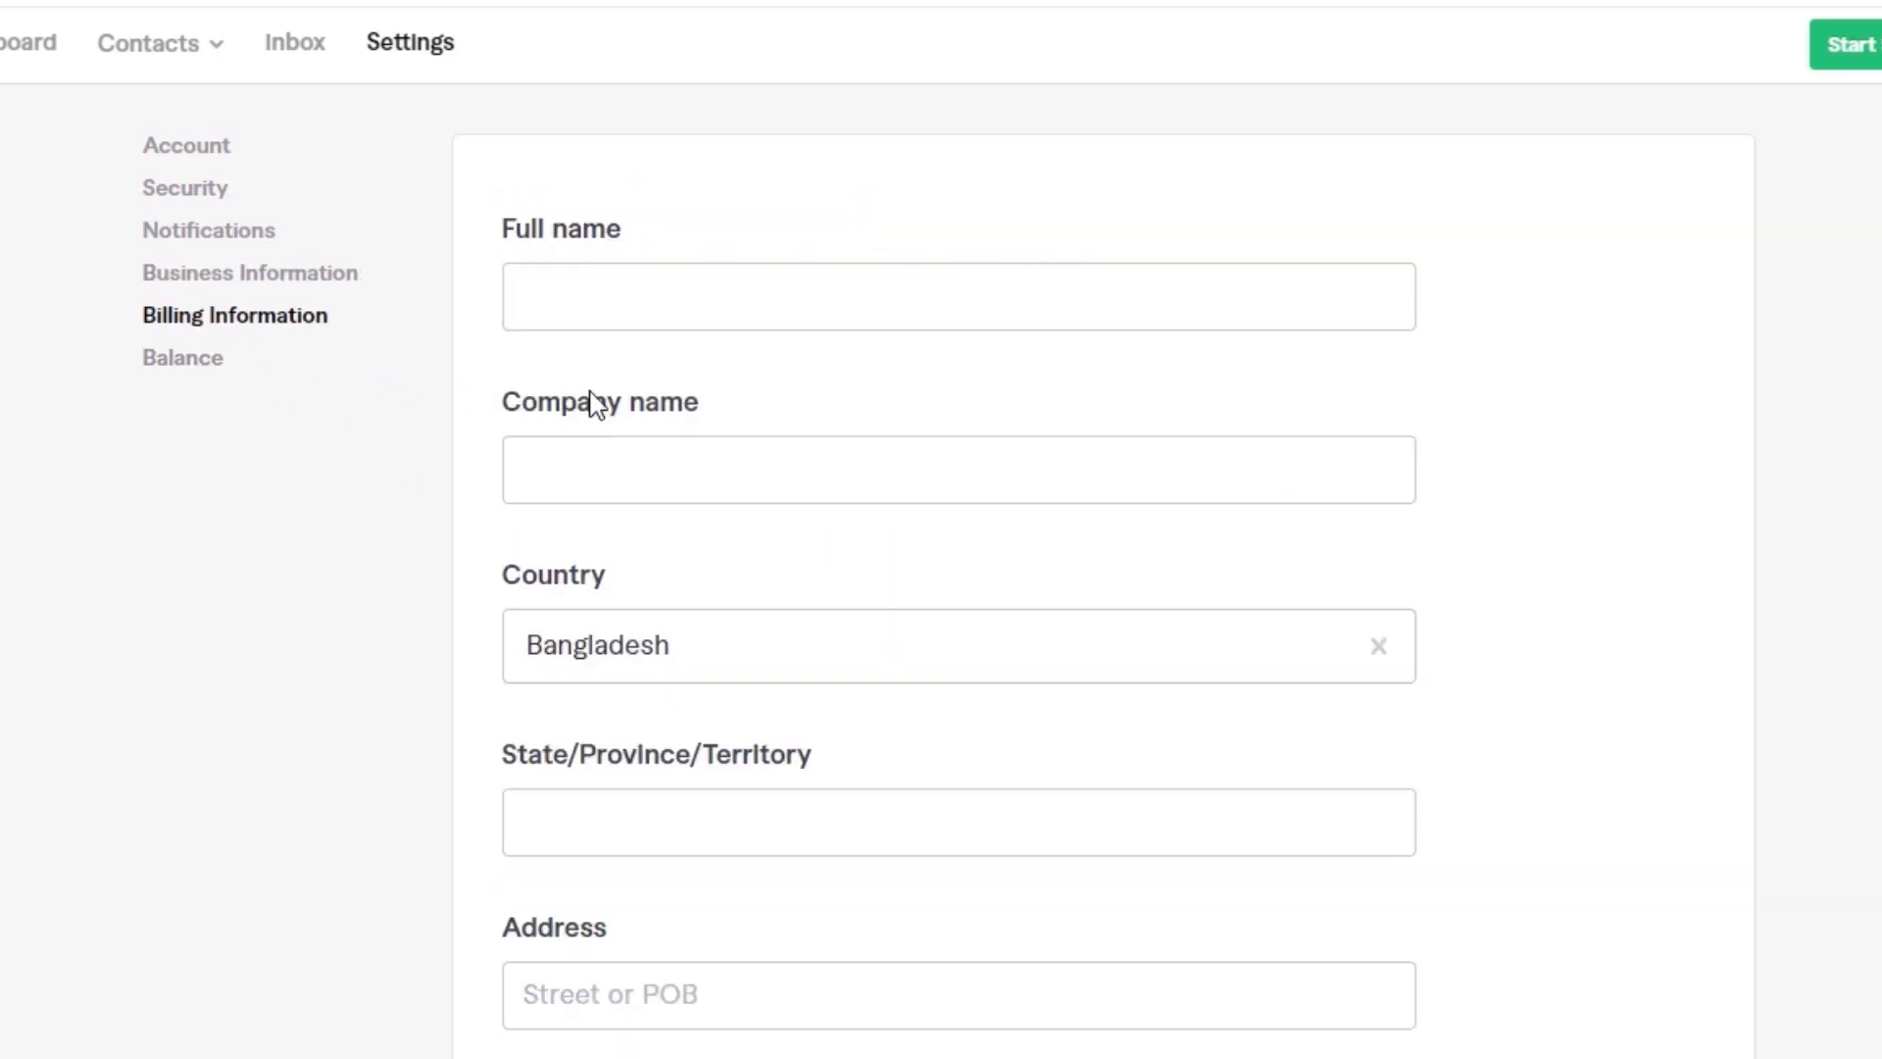
pyautogui.click(610, 283)
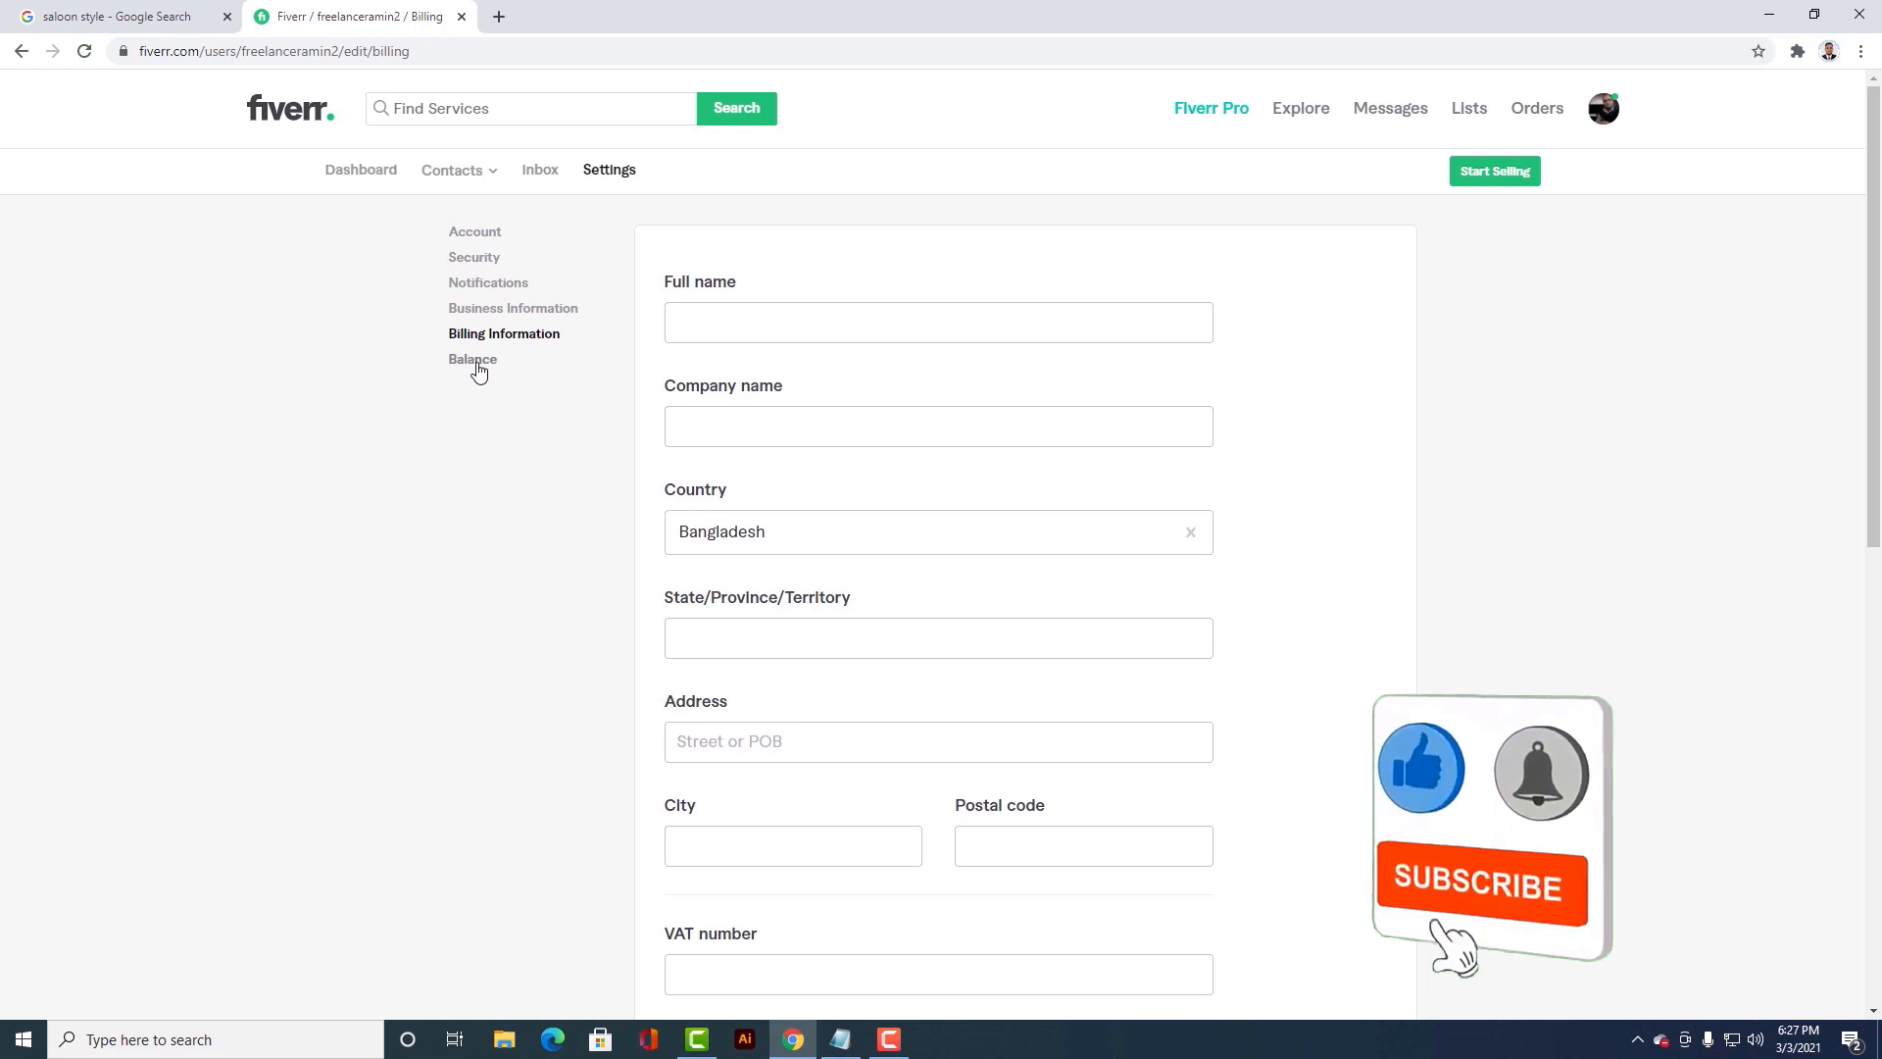
pyautogui.click(474, 370)
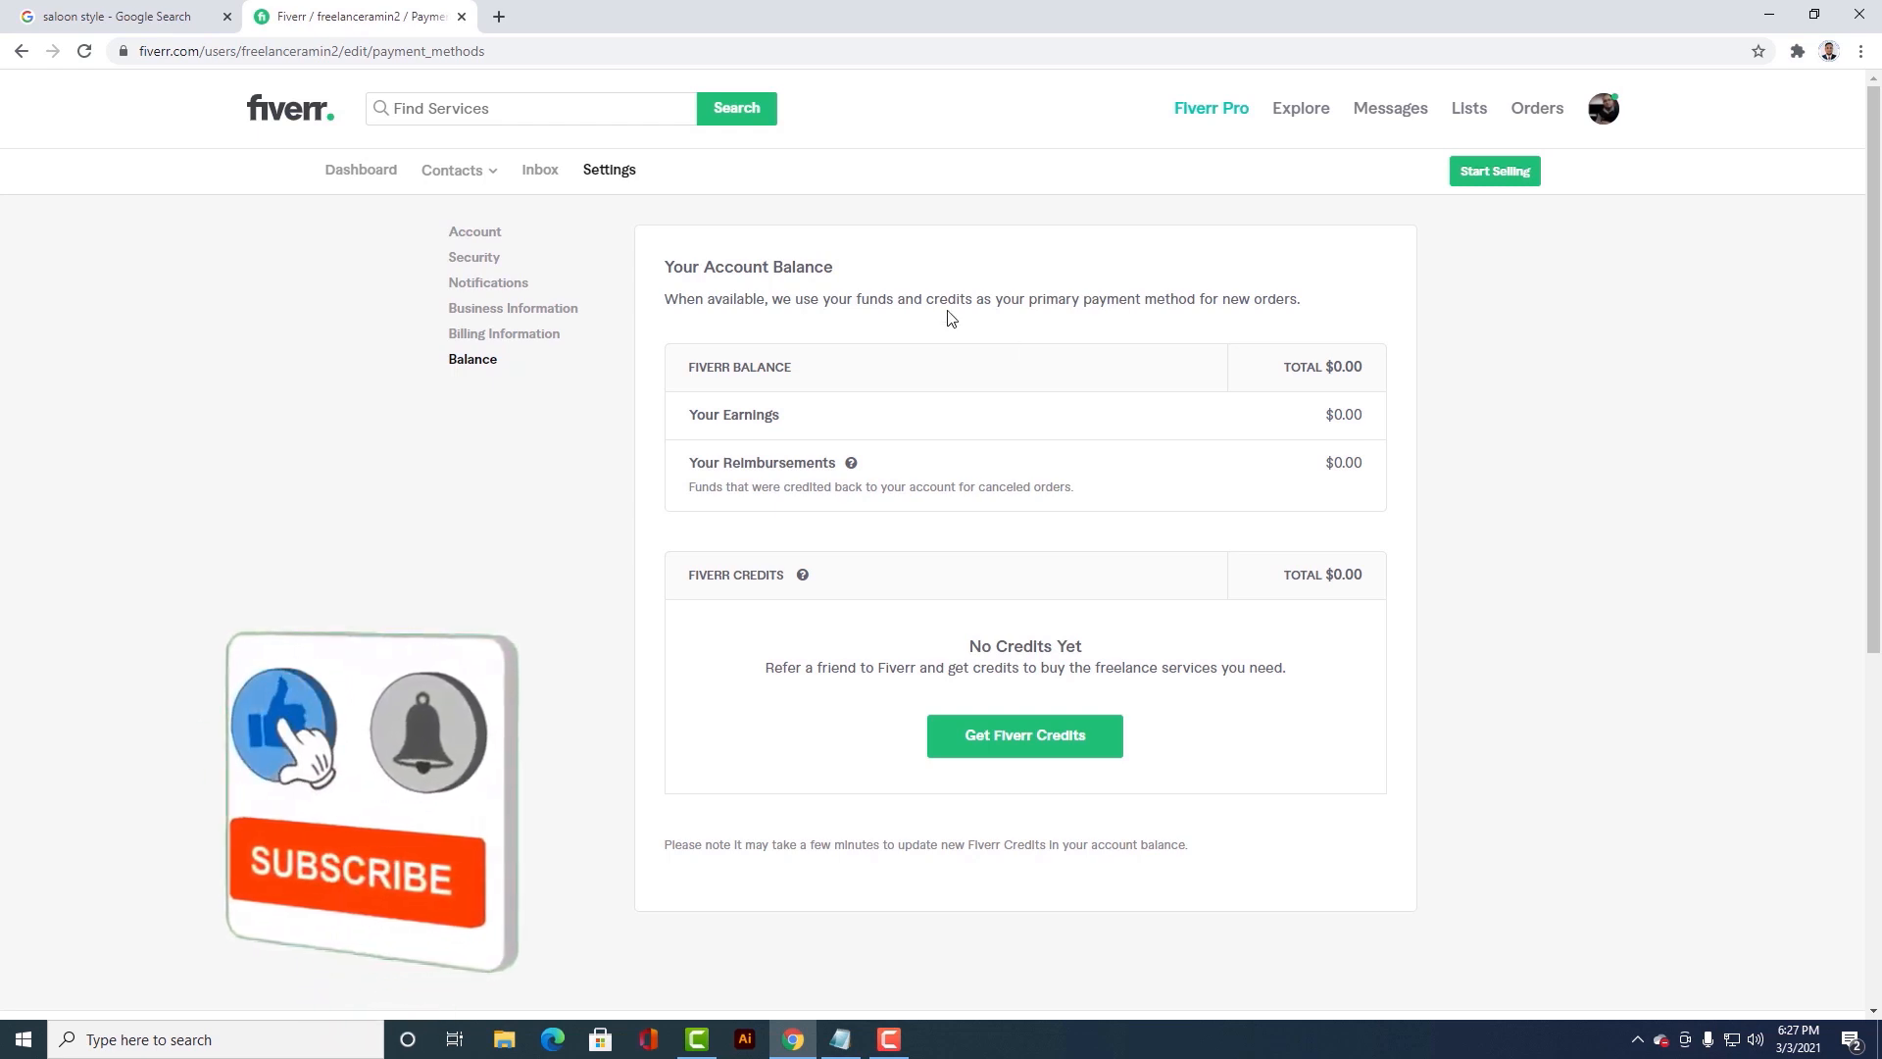
# Step: Leave the account settings and open the account's dashboard
pyautogui.click(1602, 112)
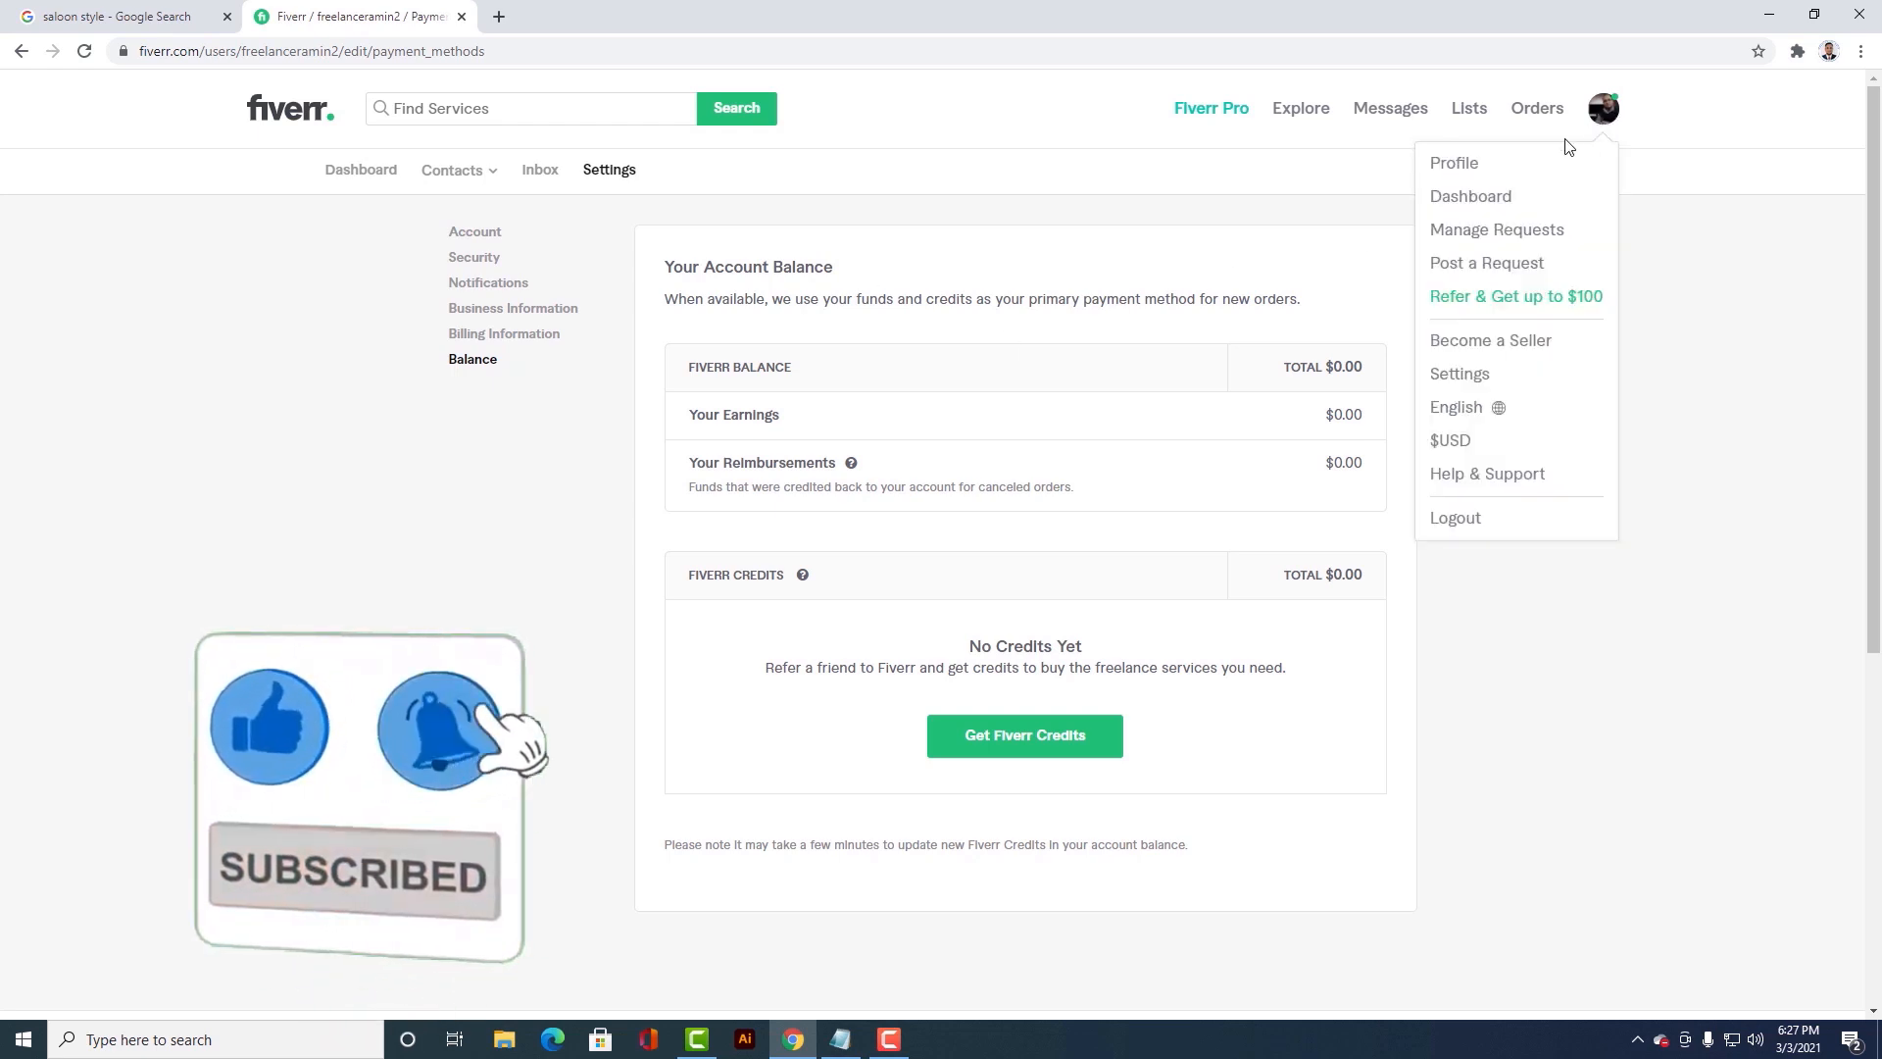
pyautogui.click(1495, 197)
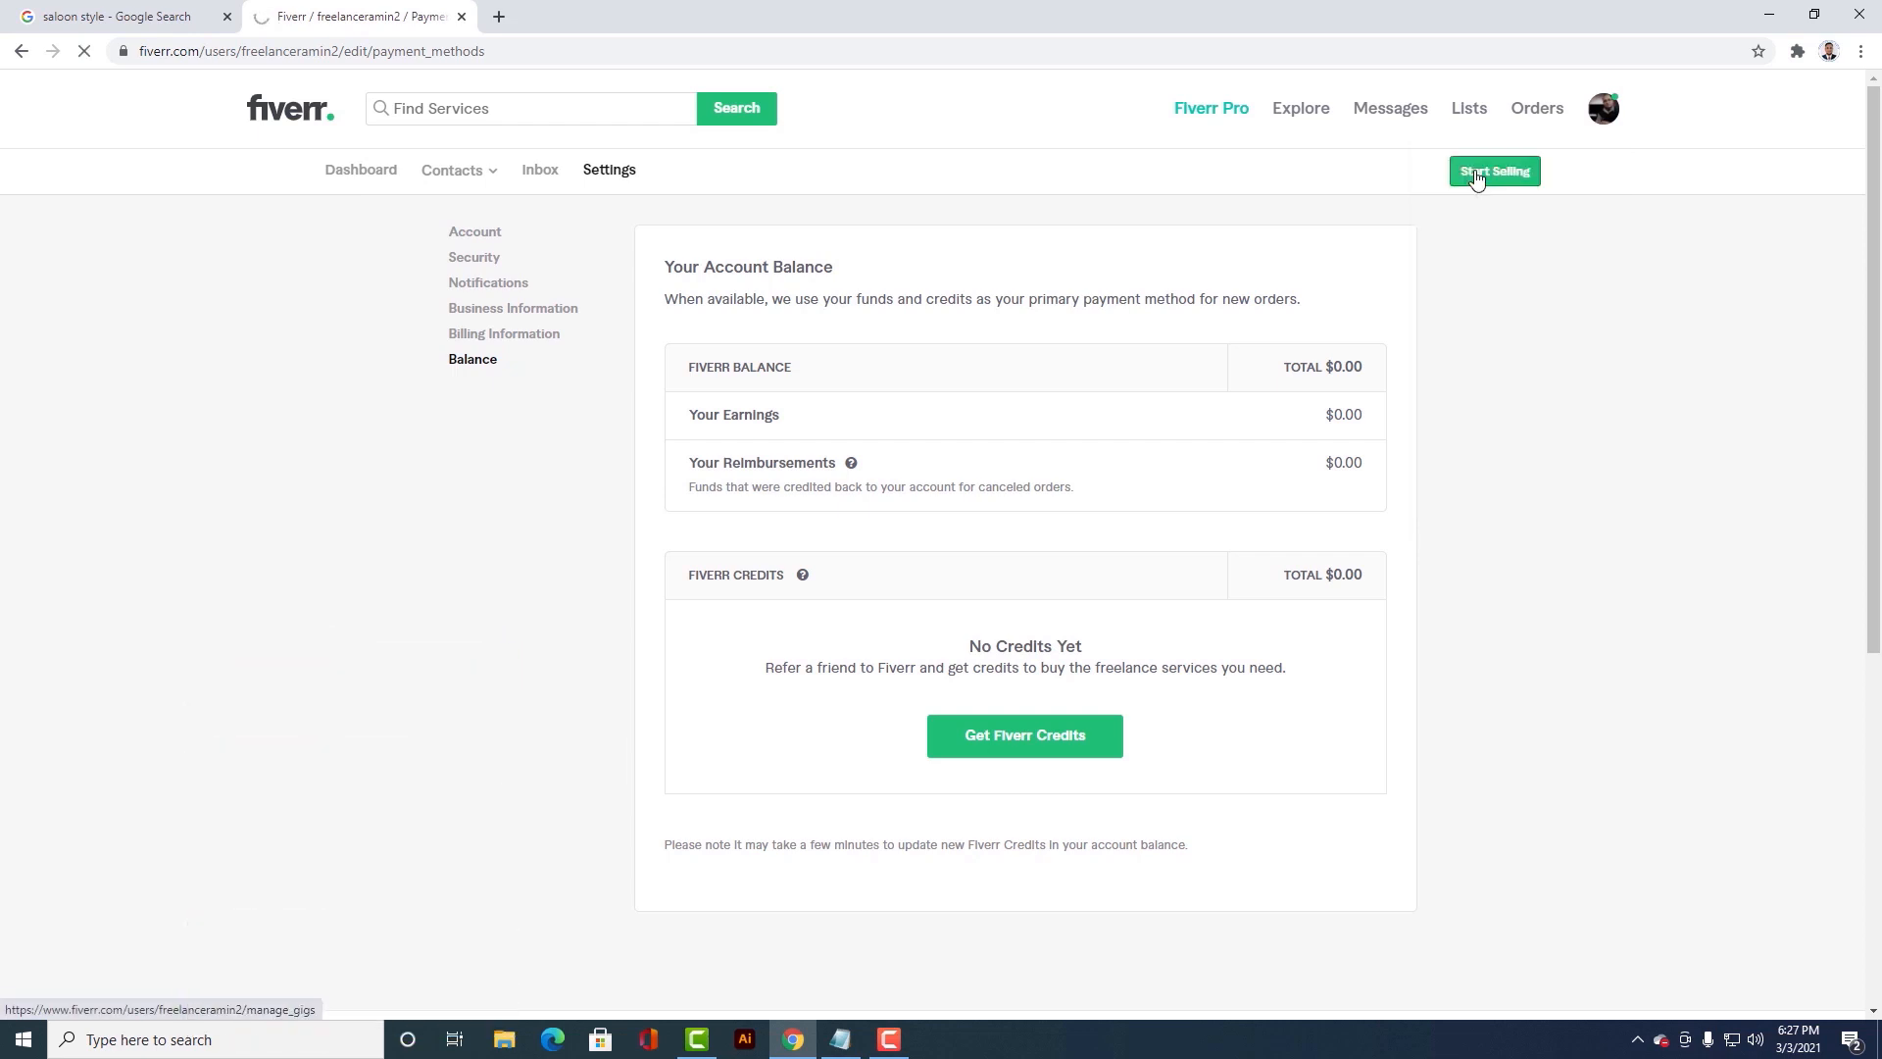